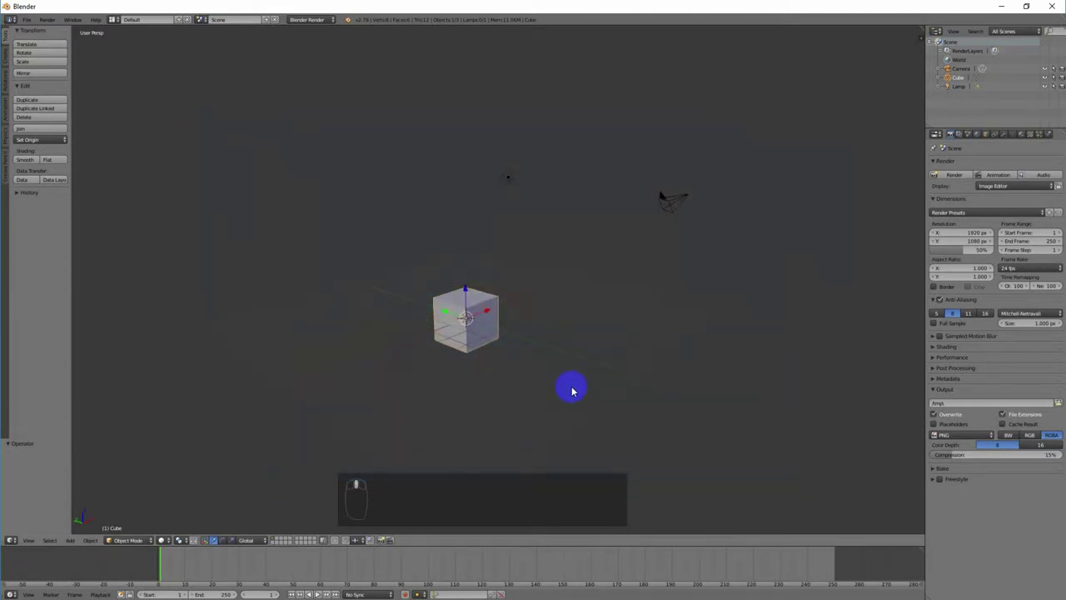
Delete the default cube and add a cylinder mesh at the centre of the scene
{"action": "key", "text": "x"}
{"action": "left_click", "coordinate": [457, 289]}
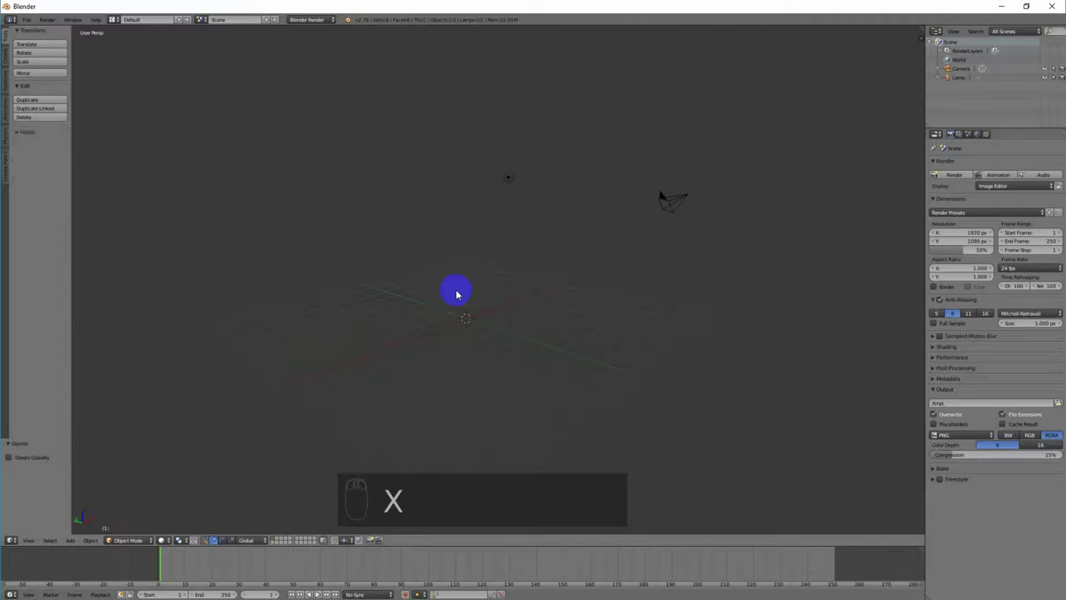
{"action": "mouse_move", "coordinate": [515, 384]}
{"action": "middle_mouse_down"}
{"action": "mouse_move", "coordinate": [528, 400]}
{"action": "mouse_move", "coordinate": [528, 388]}
{"action": "middle_mouse_up"}
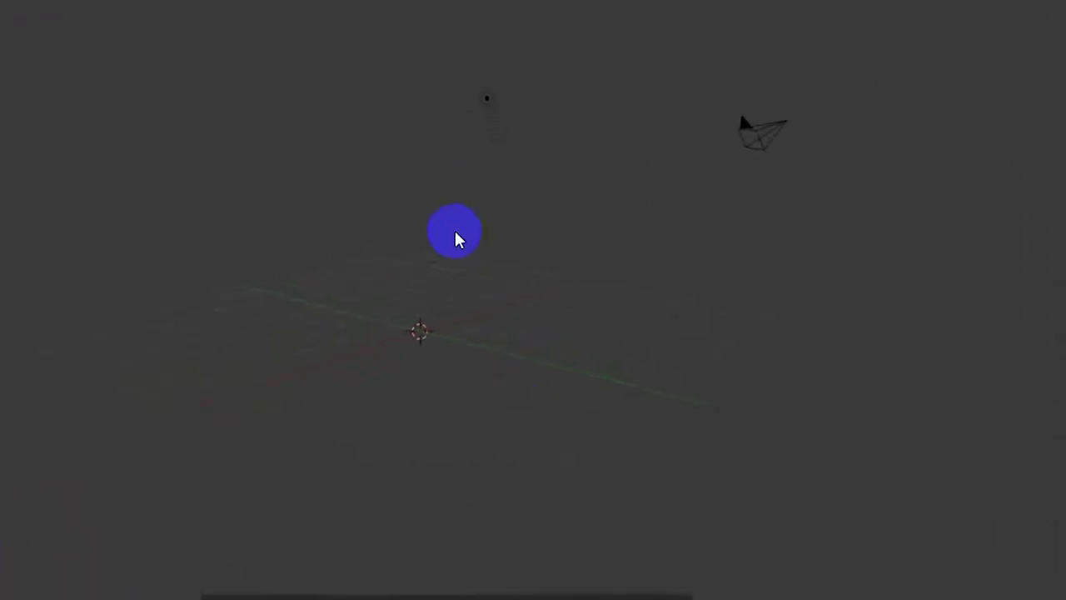
{"action": "key", "text": "shift+a"}
{"action": "mouse_move", "coordinate": [477, 285]}
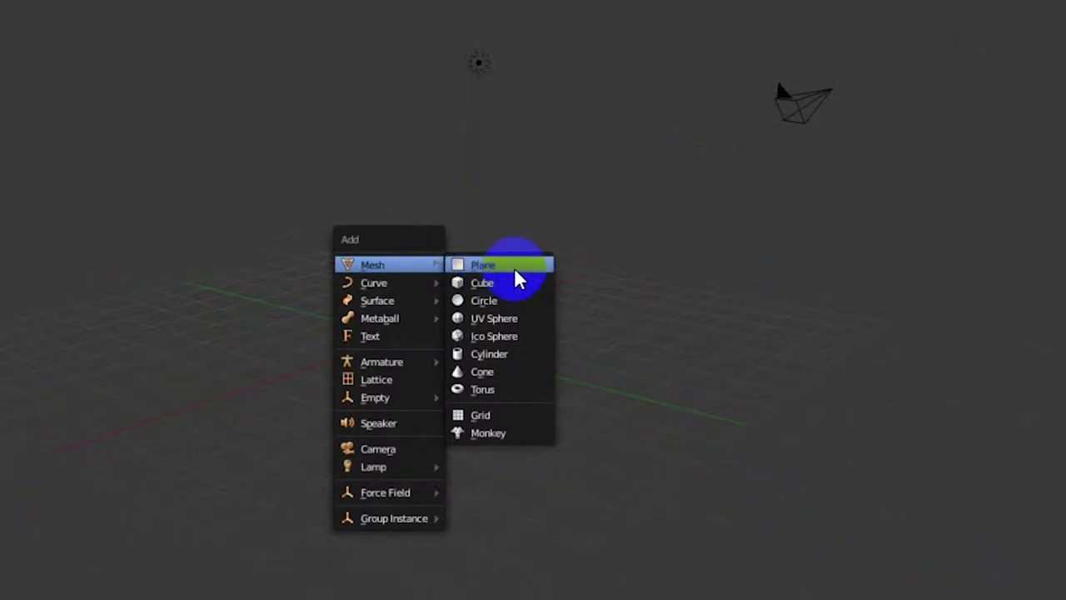
{"action": "left_click", "coordinate": [543, 356]}
Scale the cylinder along Z by about 2.02 and raise it about 2.1 units so its base sits near the grid
{"action": "middle_click_drag", "start_coordinate": [529, 368], "coordinate": [540, 388]}
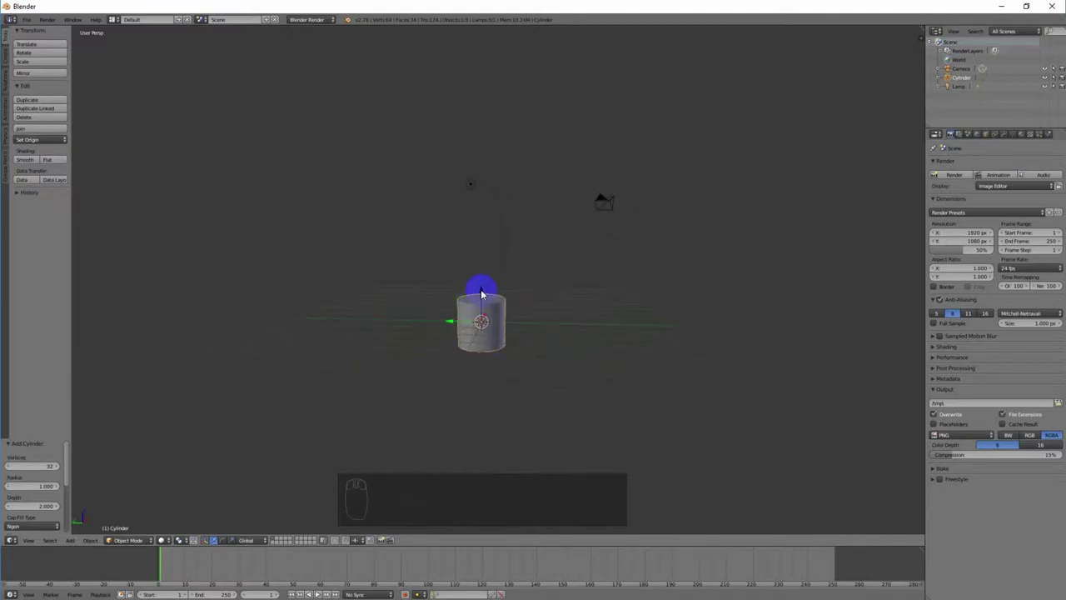
{"action": "middle_click_drag", "start_coordinate": [546, 400], "coordinate": [557, 401]}
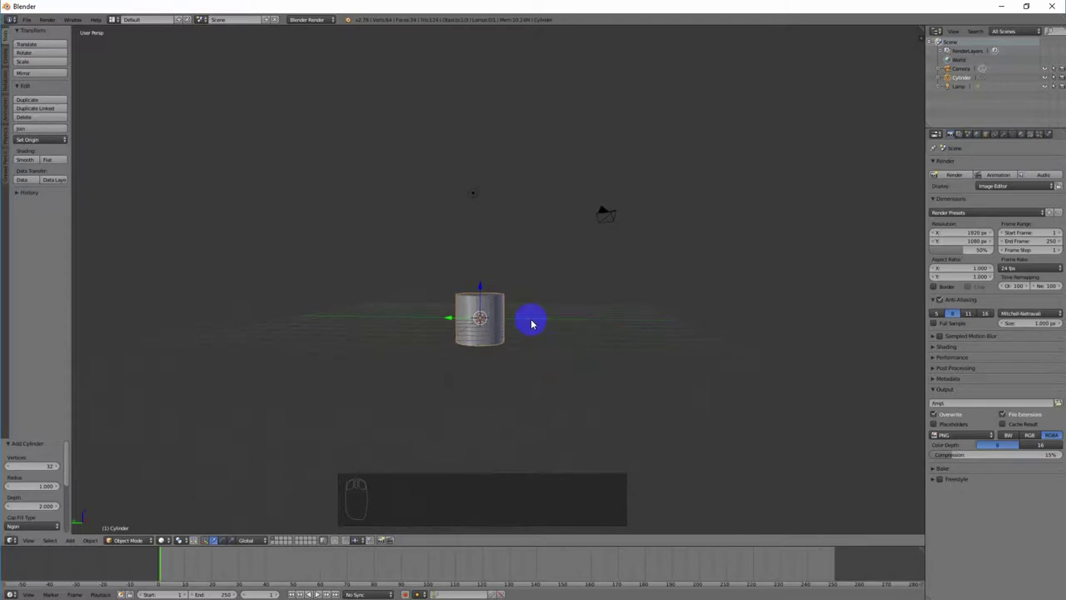
{"action": "key", "text": "s"}
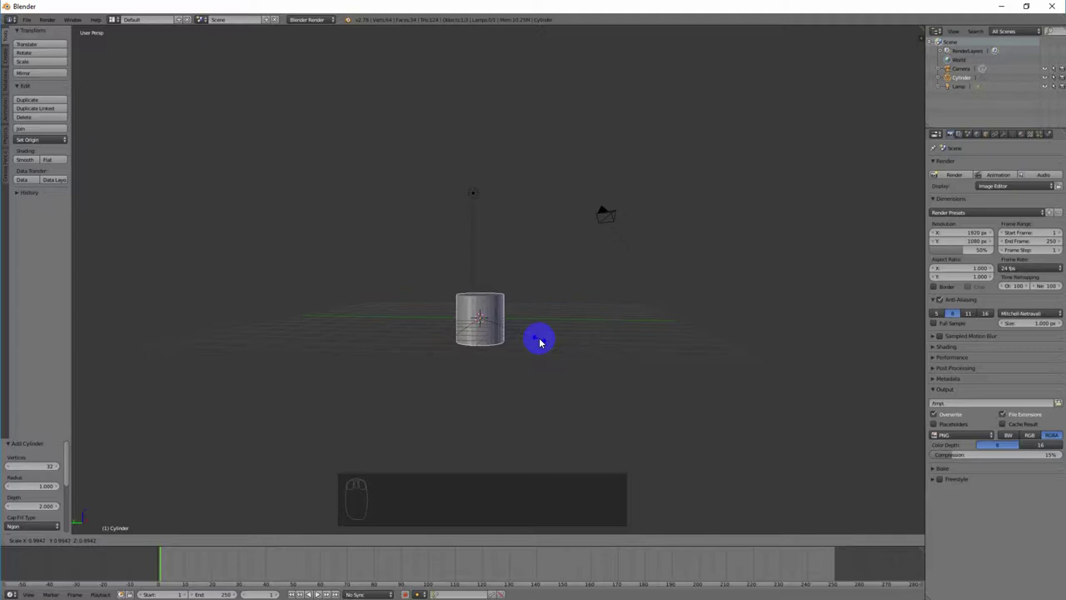
{"action": "key", "text": "z"}
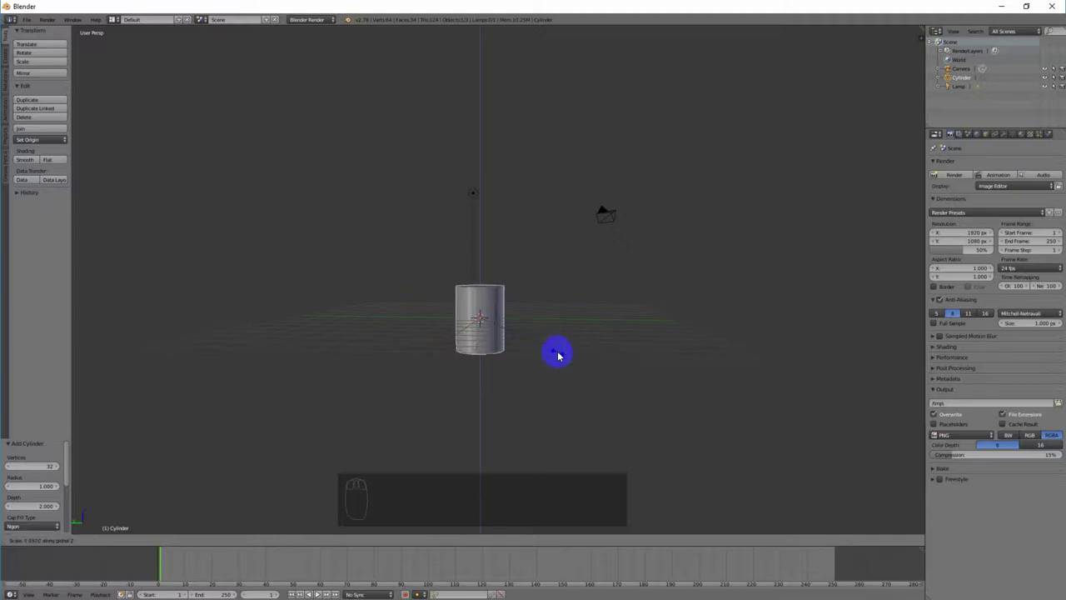
{"action": "left_click", "coordinate": [597, 372]}
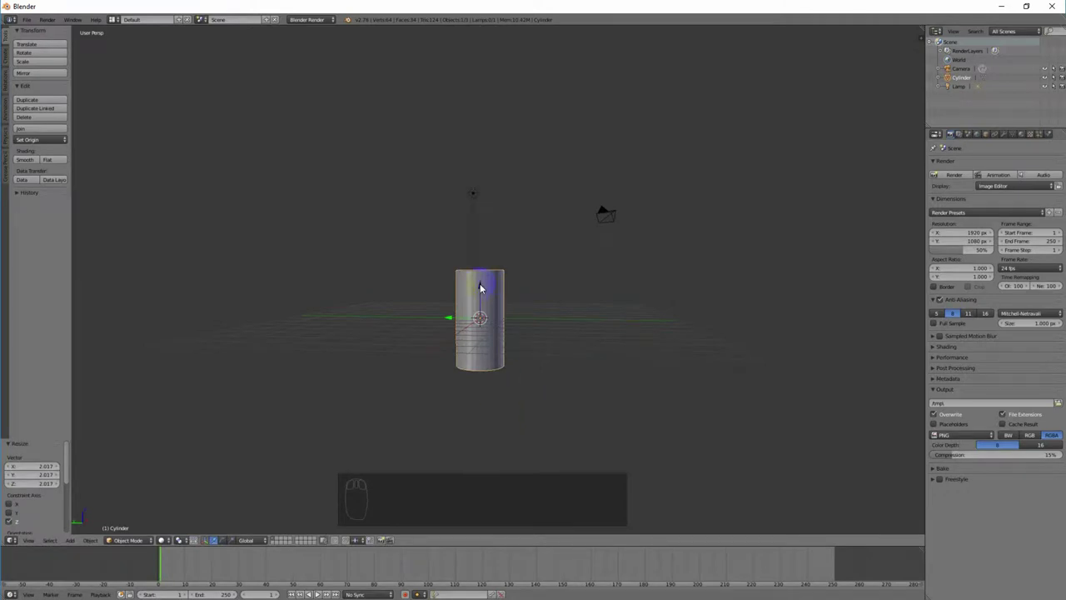
{"action": "key", "text": "g"}
{"action": "left_click", "coordinate": [481, 235]}
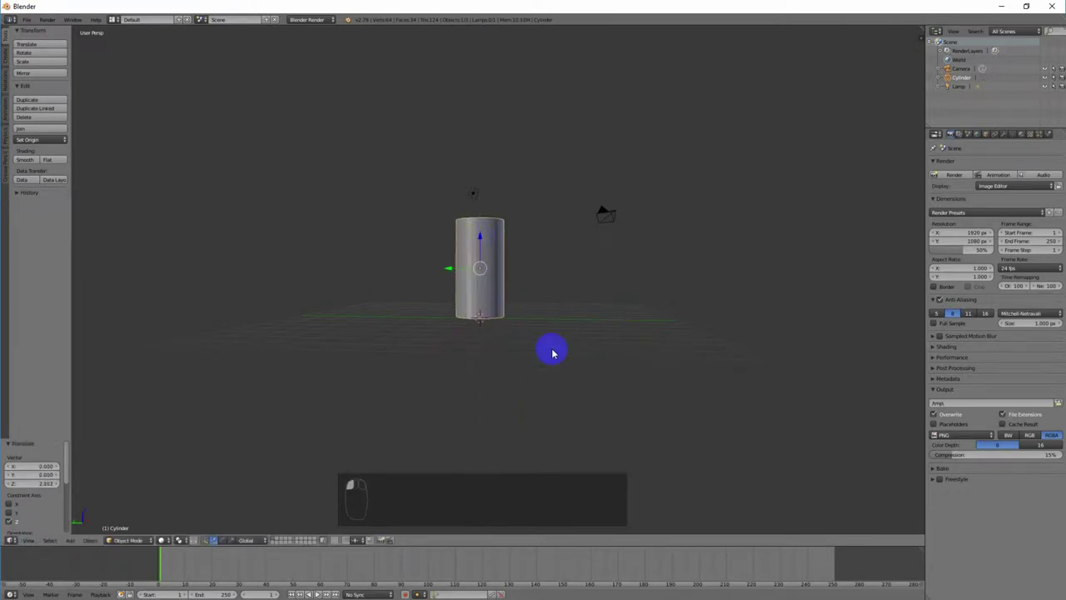
Enter Edit Mode on the cylinder and display its mesh as wireframe
{"action": "key", "text": "Tab"}
{"action": "scroll", "coordinate": [535, 361], "scroll_direction": "up", "scroll_amount": 3}
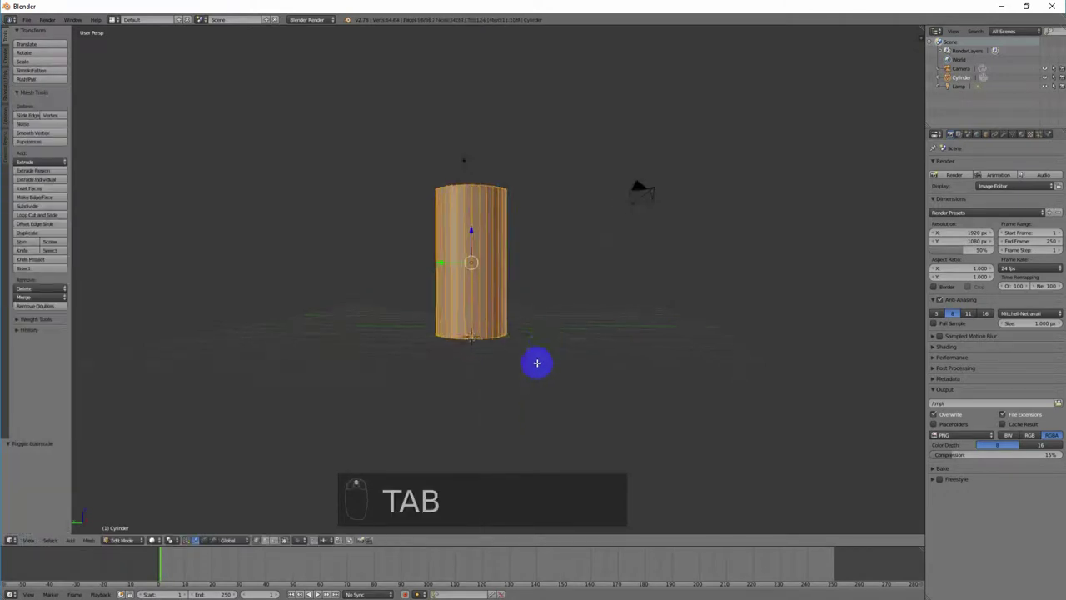
{"action": "scroll", "coordinate": [556, 348], "scroll_direction": "up", "scroll_amount": 2}
{"action": "scroll", "coordinate": [556, 348], "scroll_direction": "down", "scroll_amount": 1}
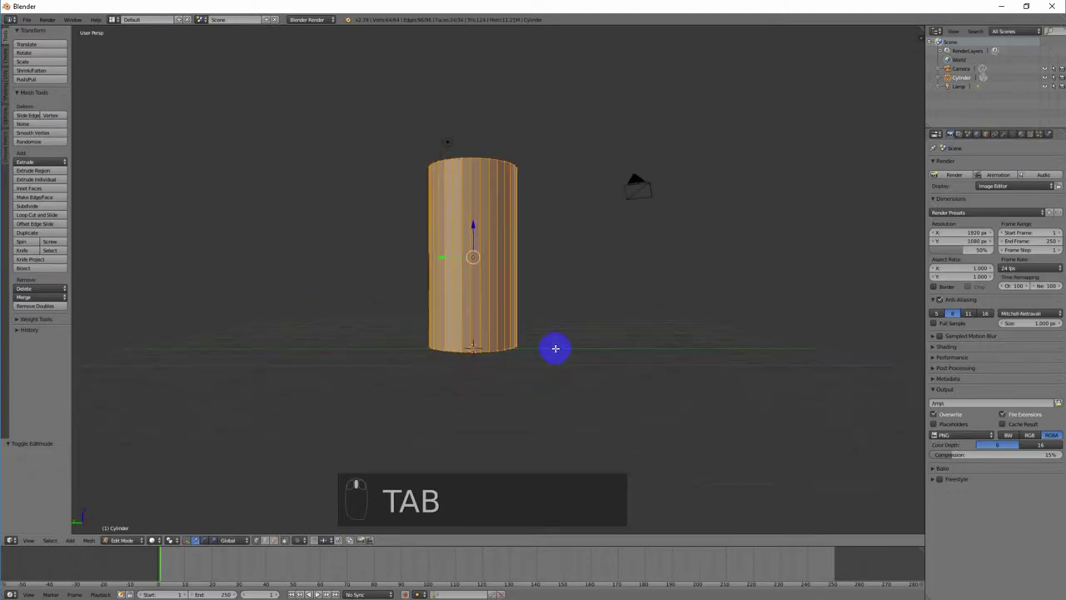
{"action": "key", "text": "z"}
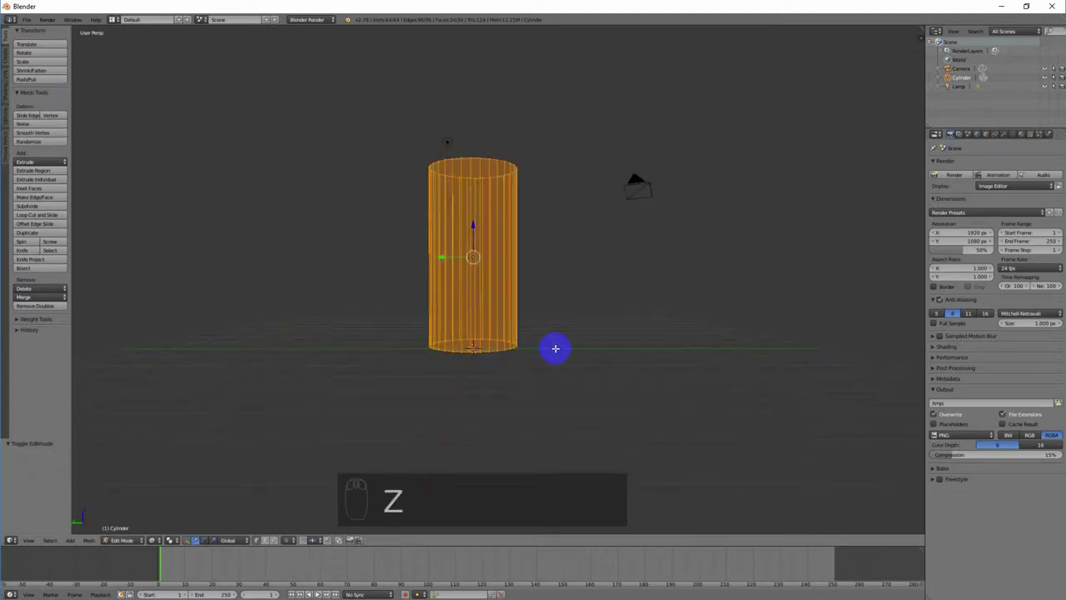
Switch the viewport to an orthographic front view framed on the cylinder
{"action": "scroll", "coordinate": [555, 348], "scroll_direction": "down", "scroll_amount": 2}
{"action": "middle_click_drag", "start_coordinate": [564, 352], "coordinate": [535, 308]}
{"action": "scroll", "coordinate": [536, 307], "scroll_direction": "up", "scroll_amount": 4}
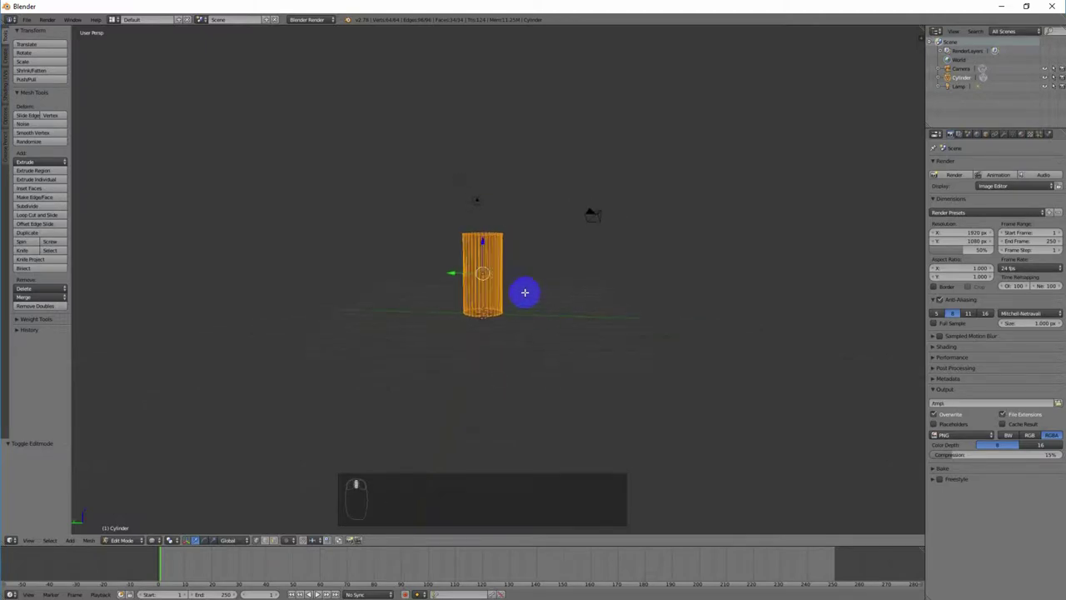
{"action": "scroll", "coordinate": [512, 372], "scroll_direction": "up", "scroll_amount": 3}
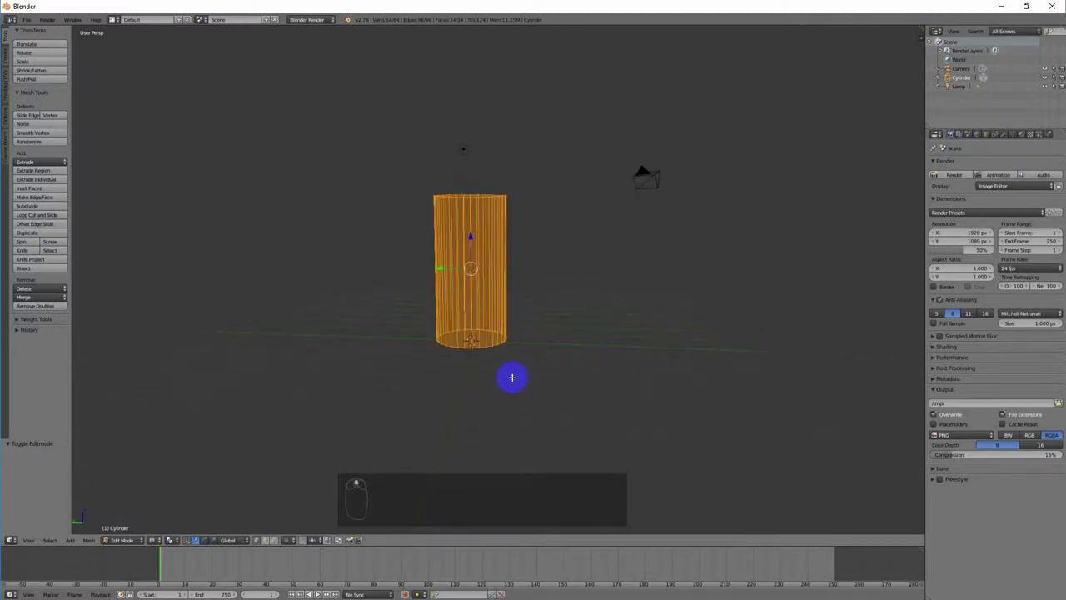
{"action": "scroll", "coordinate": [510, 372], "scroll_direction": "down", "scroll_amount": 2}
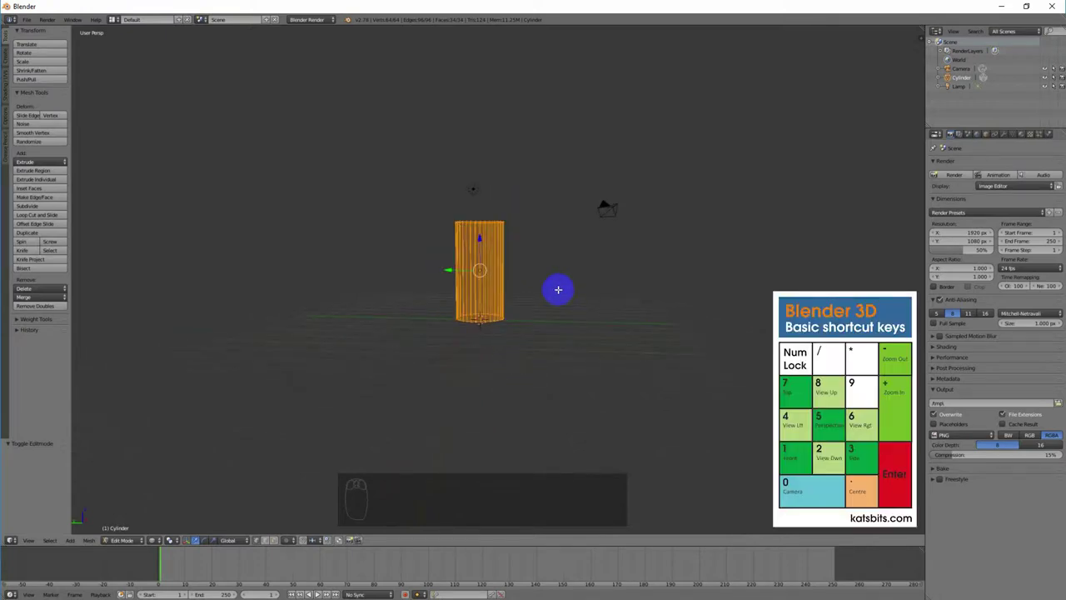
{"action": "scroll", "coordinate": [468, 269], "scroll_direction": "up", "scroll_amount": 2}
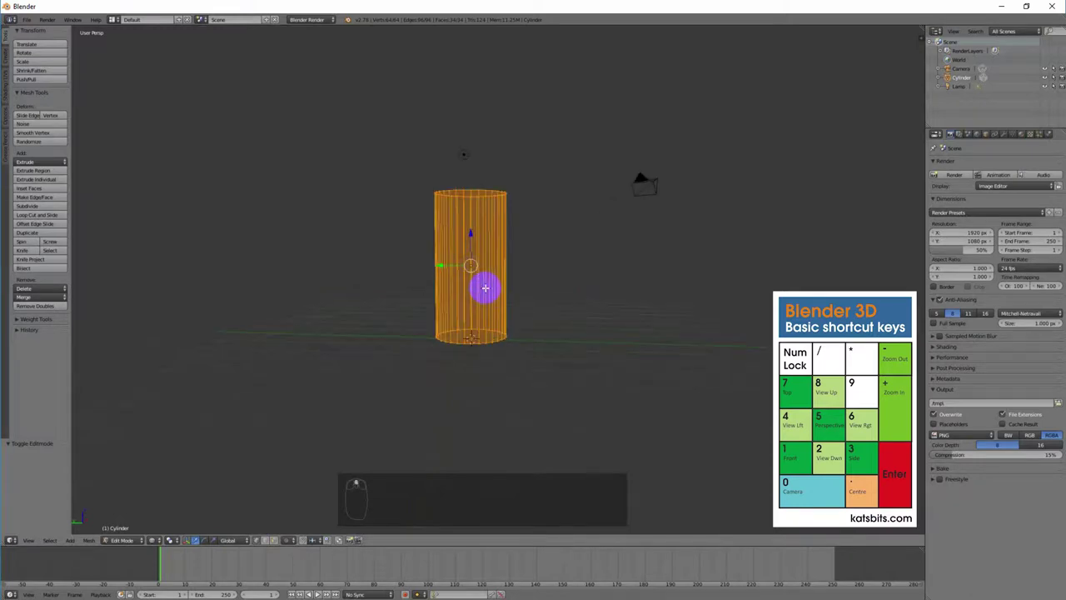
{"action": "key", "text": "KP_5"}
{"action": "scroll", "coordinate": [512, 317], "scroll_direction": "down", "scroll_amount": 3}
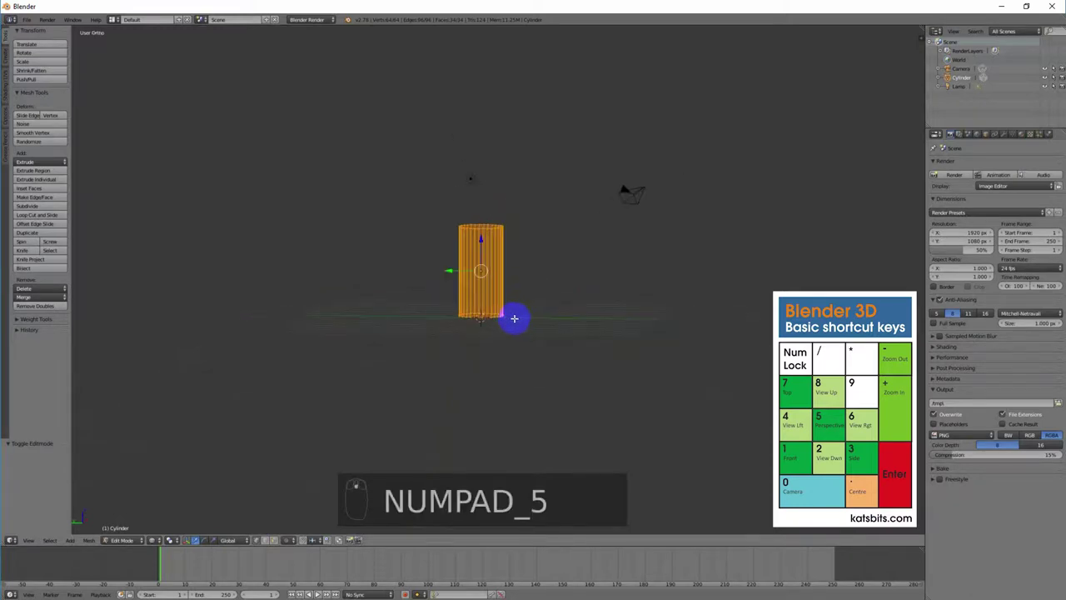
{"action": "key", "text": "KP_1"}
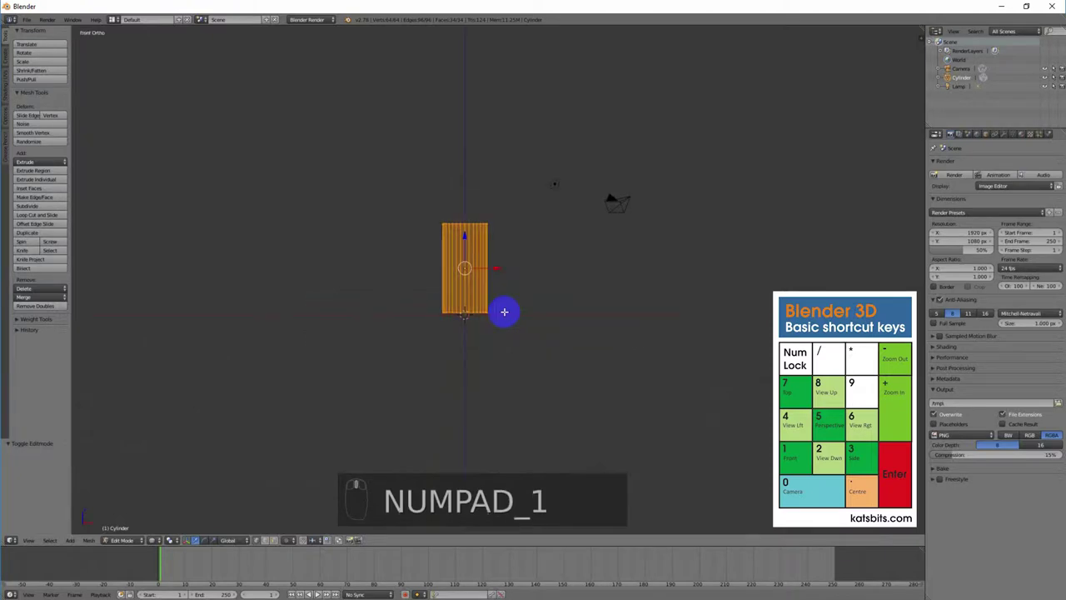
{"action": "scroll", "coordinate": [492, 312], "scroll_direction": "up", "scroll_amount": 3}
{"action": "scroll", "coordinate": [449, 326], "scroll_direction": "up", "scroll_amount": 2}
{"action": "middle_click_drag", "start_coordinate": [517, 335], "coordinate": [538, 347], "text": "shift"}
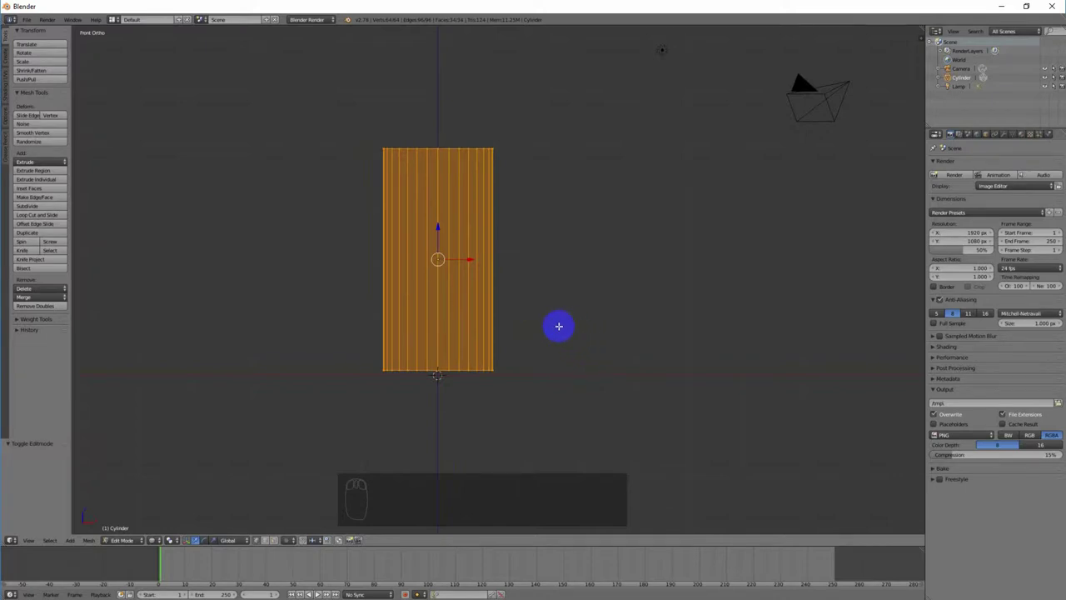
Add two evenly spaced horizontal loop cuts around the cylinder, leaving them unslid
{"action": "key", "text": "ctrl+r"}
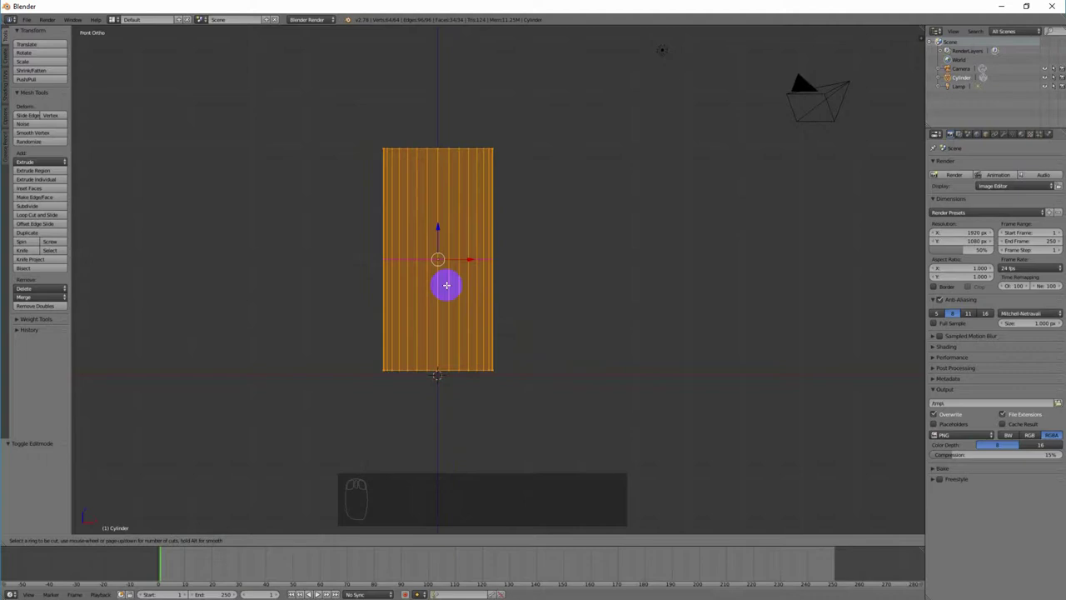
{"action": "scroll", "coordinate": [447, 284], "scroll_direction": "up", "scroll_amount": 2}
{"action": "left_click", "coordinate": [447, 285]}
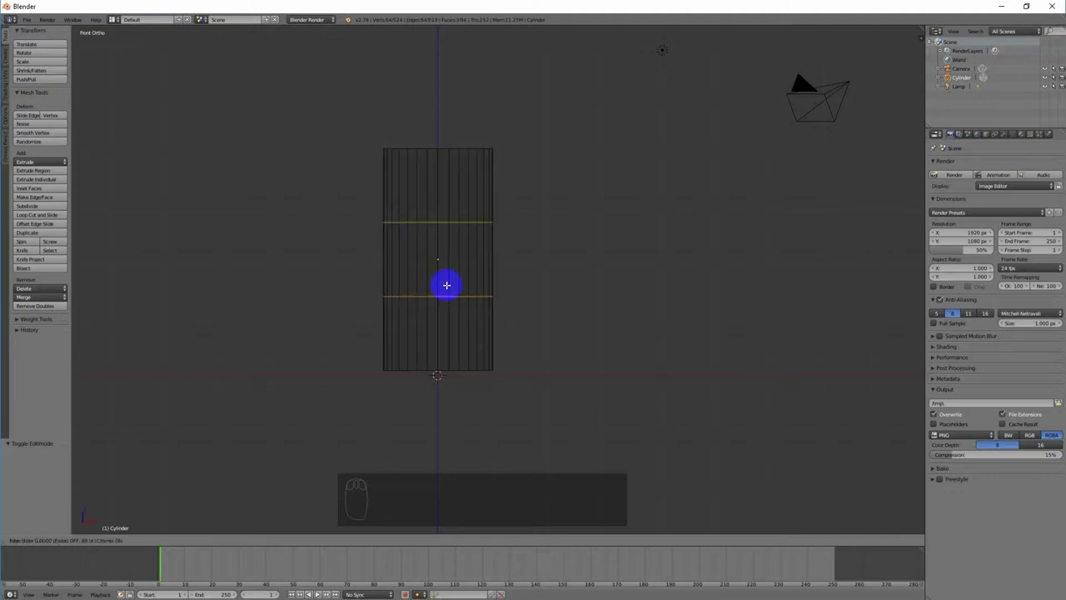
{"action": "right_click", "coordinate": [446, 284]}
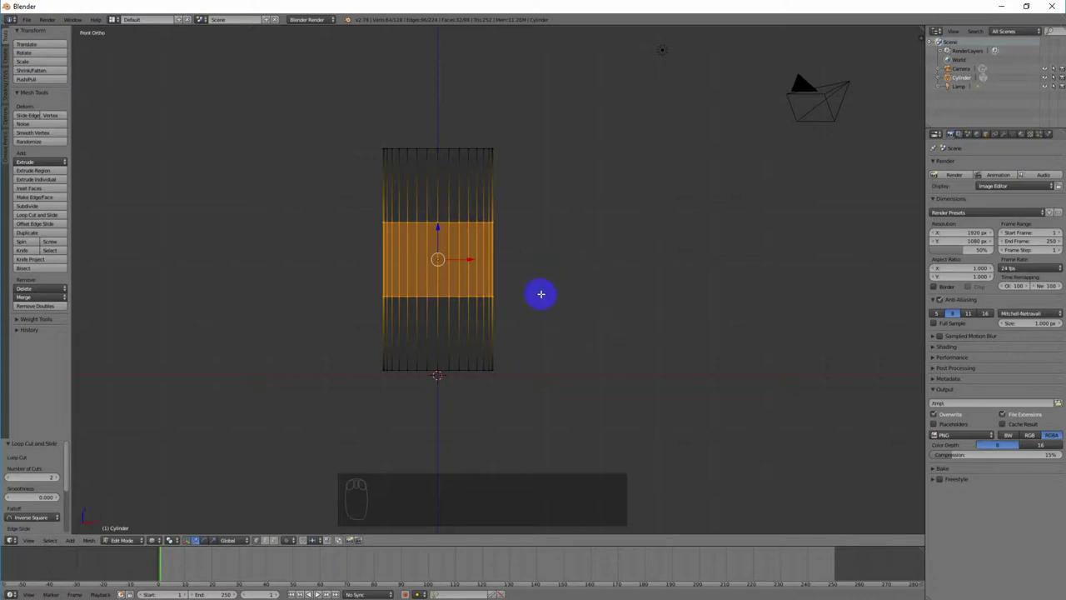
Select only the upper loop of vertices and move it up along Z by about 1.2, just below the top rim
{"action": "key", "text": "a"}
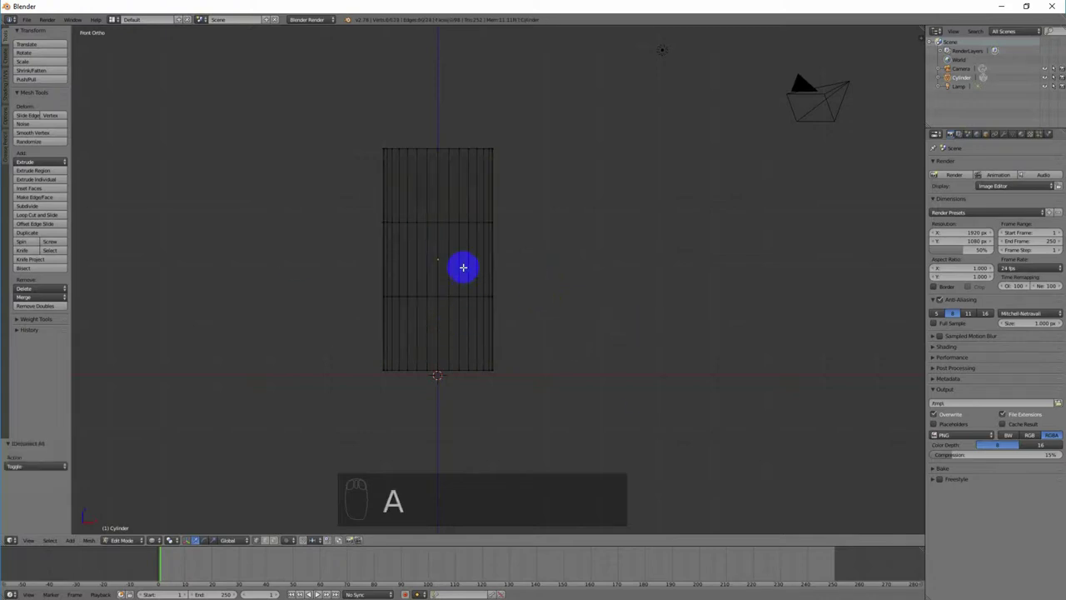
{"action": "key", "text": "b"}
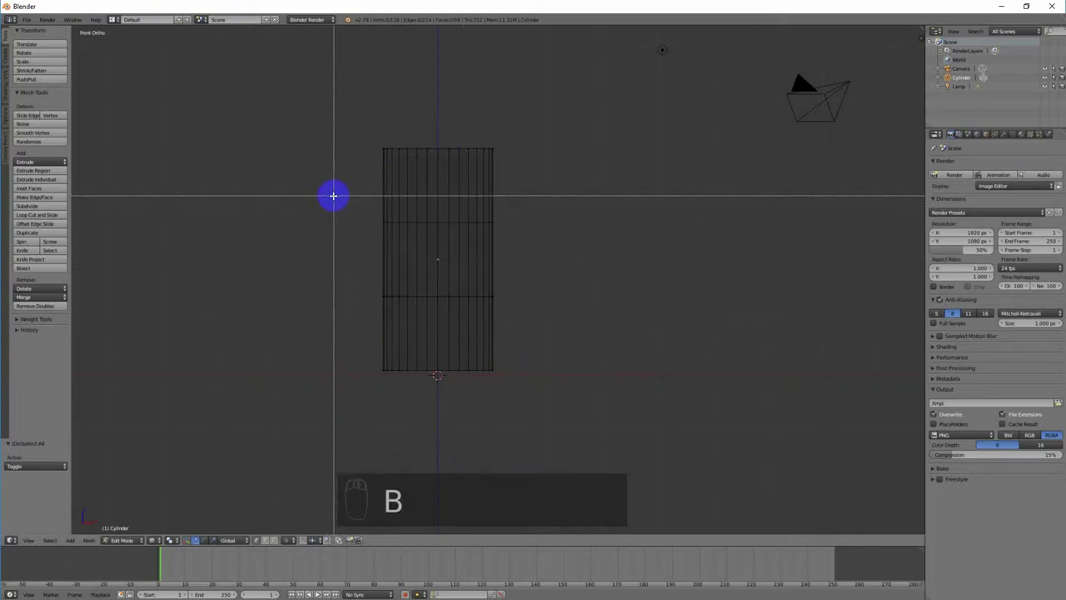
{"action": "left_click_drag", "start_coordinate": [333, 196], "coordinate": [553, 254]}
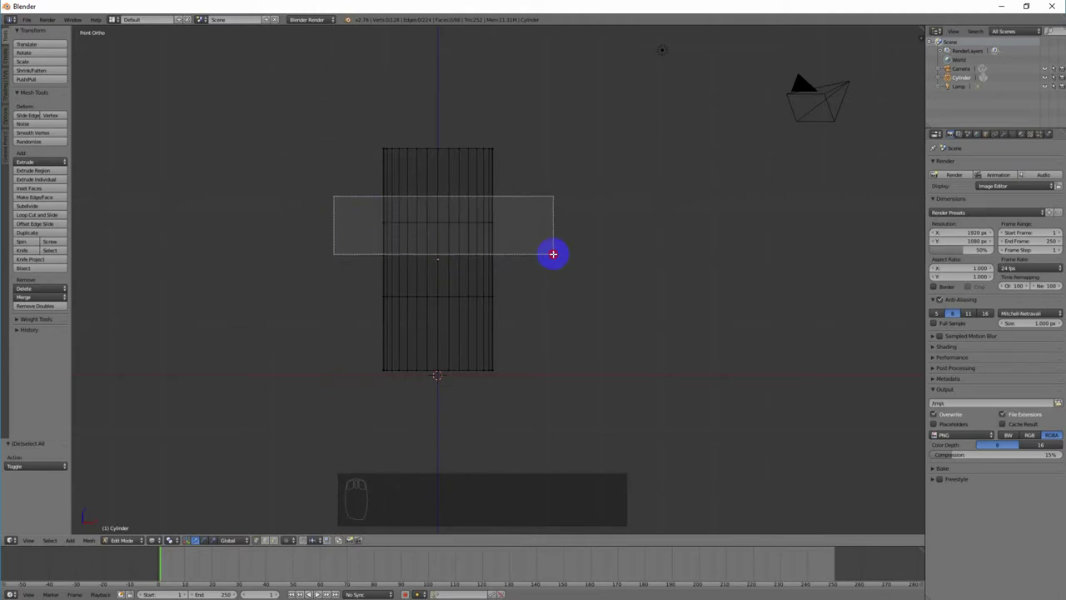
{"action": "mouse_move", "coordinate": [553, 254]}
{"action": "left_mouse_down"}
{"action": "mouse_move", "coordinate": [554, 245]}
{"action": "mouse_move", "coordinate": [518, 242]}
{"action": "mouse_move", "coordinate": [544, 247]}
{"action": "left_mouse_up"}
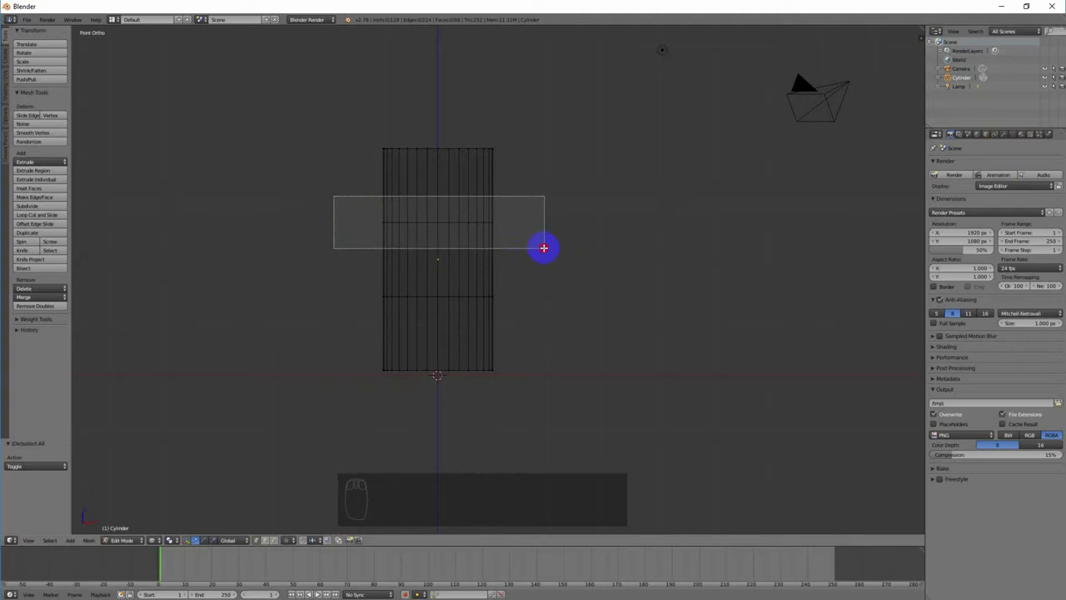
{"action": "left_click_drag", "start_coordinate": [544, 247], "coordinate": [543, 246]}
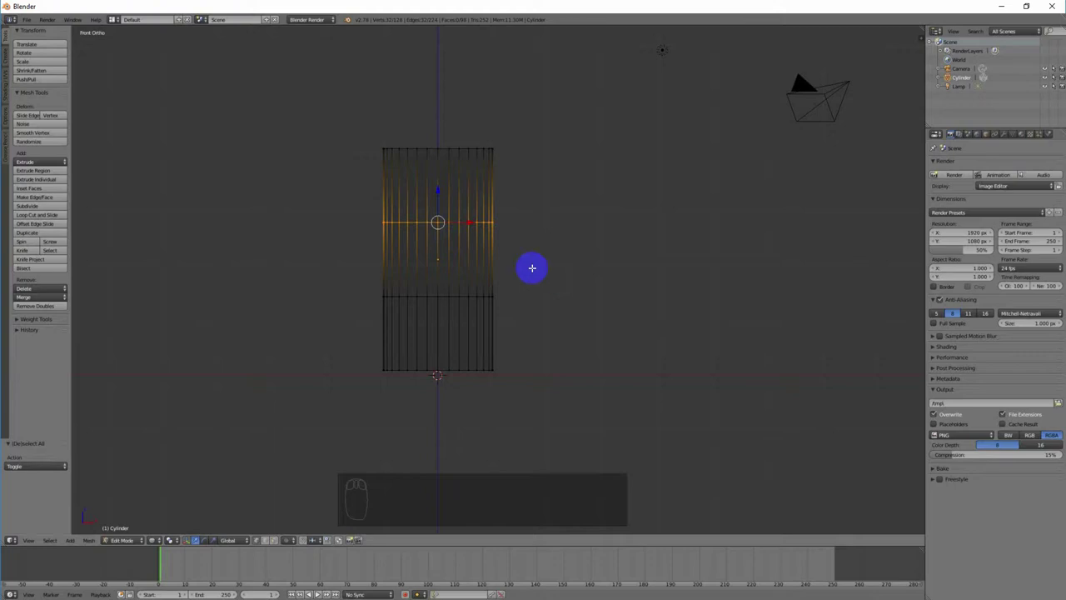
{"action": "key", "text": "g"}
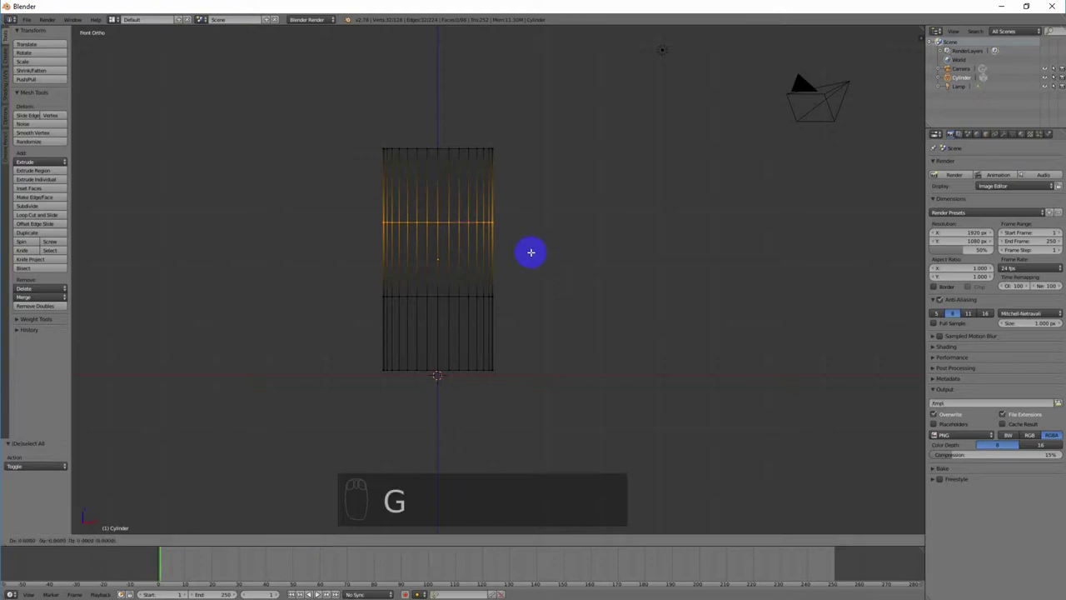
{"action": "key", "text": "z"}
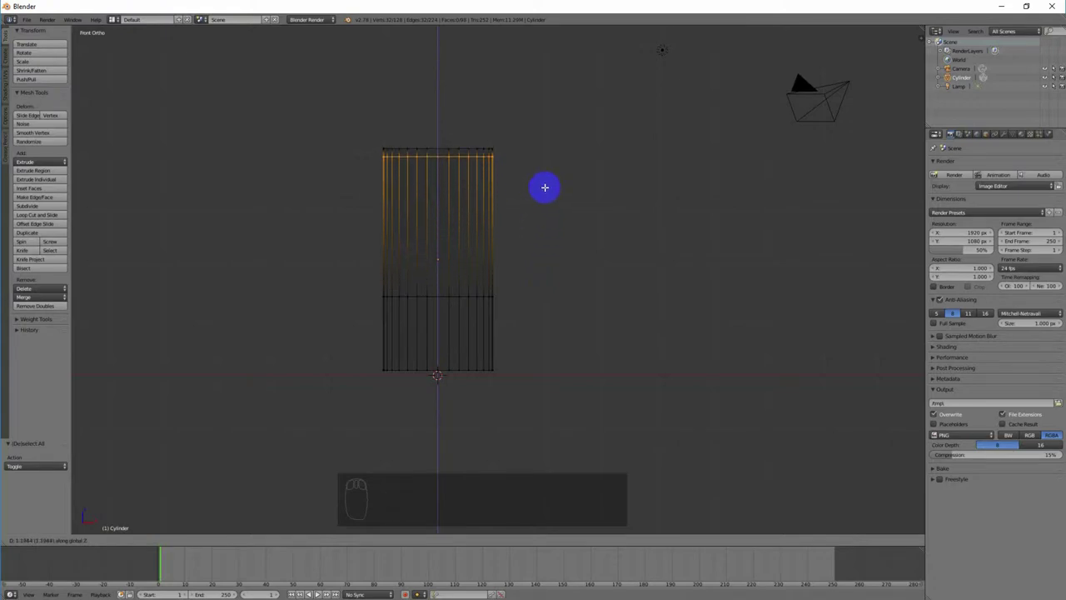
{"action": "left_click", "coordinate": [545, 187]}
Select only the lower loop of vertices and move it down along Z by about 1.18, just above the bottom rim
{"action": "key", "text": "a"}
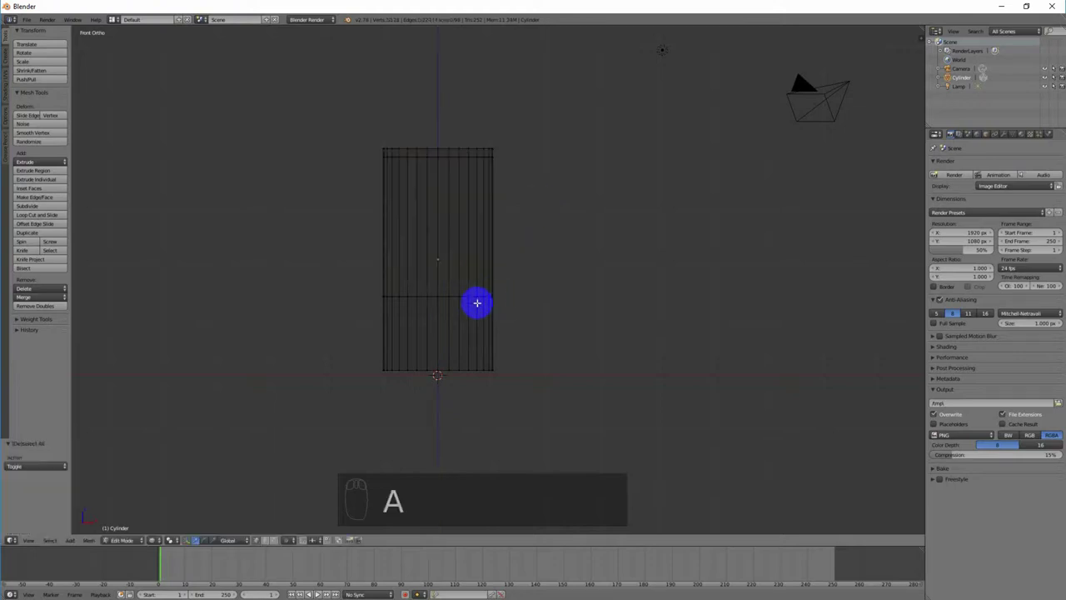
{"action": "key", "text": "b"}
{"action": "left_click_drag", "start_coordinate": [344, 273], "coordinate": [549, 316]}
{"action": "key", "text": "g"}
{"action": "key", "text": "z"}
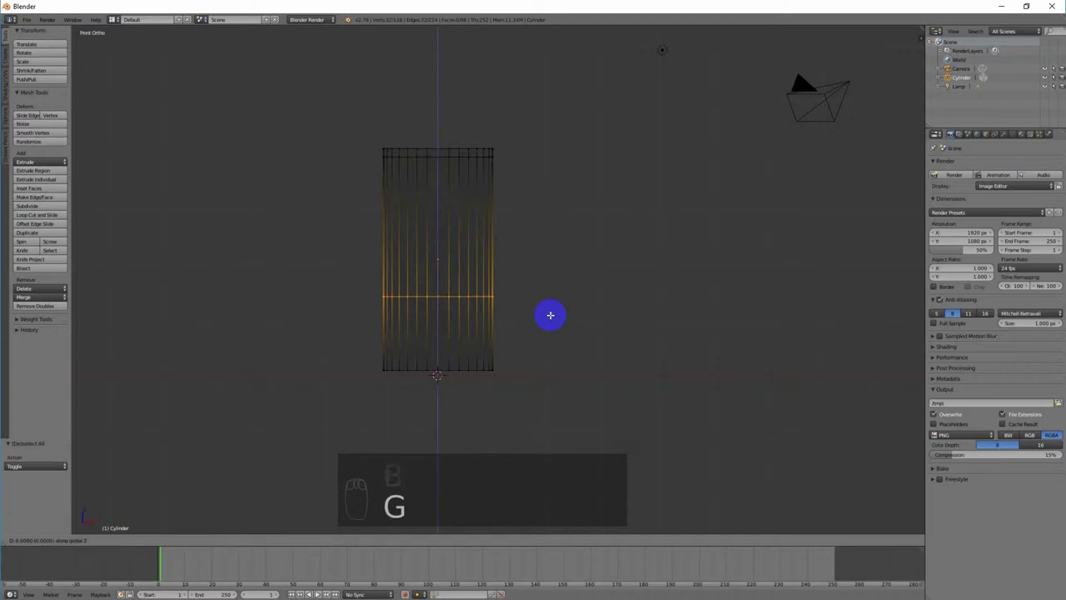
{"action": "left_click", "coordinate": [555, 380]}
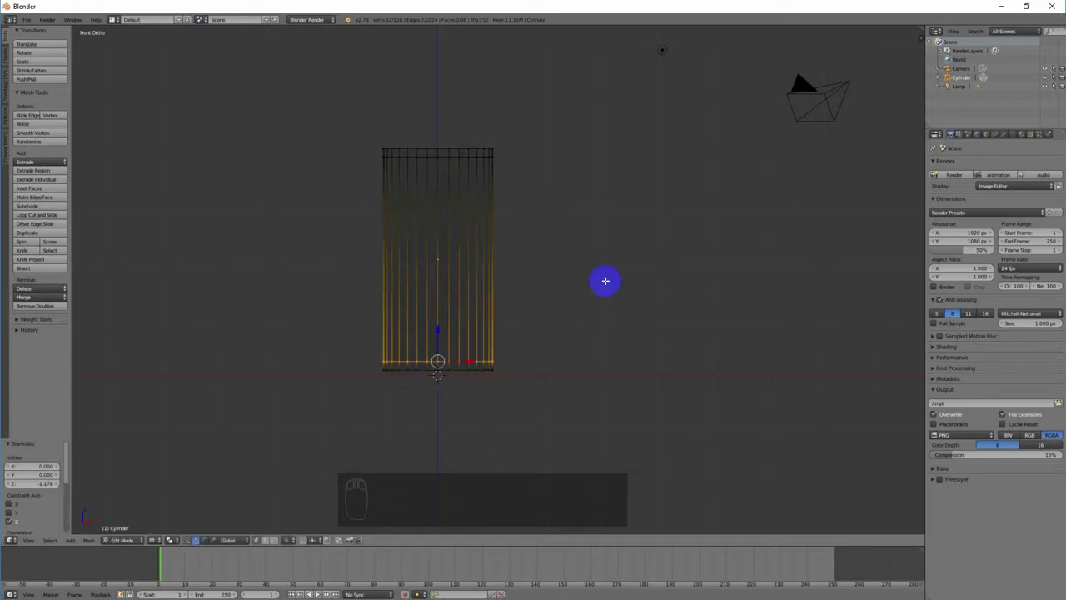
Deselect all vertices, check both edge loops from several angles, and return the cylinder to solid shading
{"action": "key", "text": "a"}
{"action": "middle_click_drag", "start_coordinate": [566, 293], "coordinate": [516, 252]}
{"action": "scroll", "coordinate": [516, 253], "scroll_direction": "up", "scroll_amount": 3}
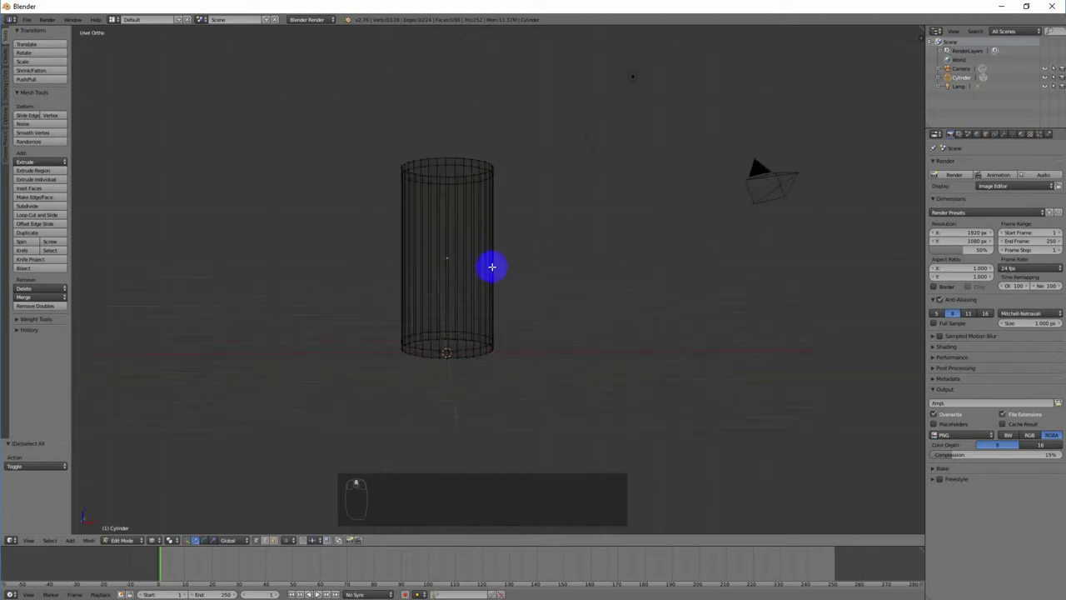
{"action": "middle_click_drag", "start_coordinate": [552, 281], "coordinate": [552, 278]}
{"action": "key", "text": "KP_1"}
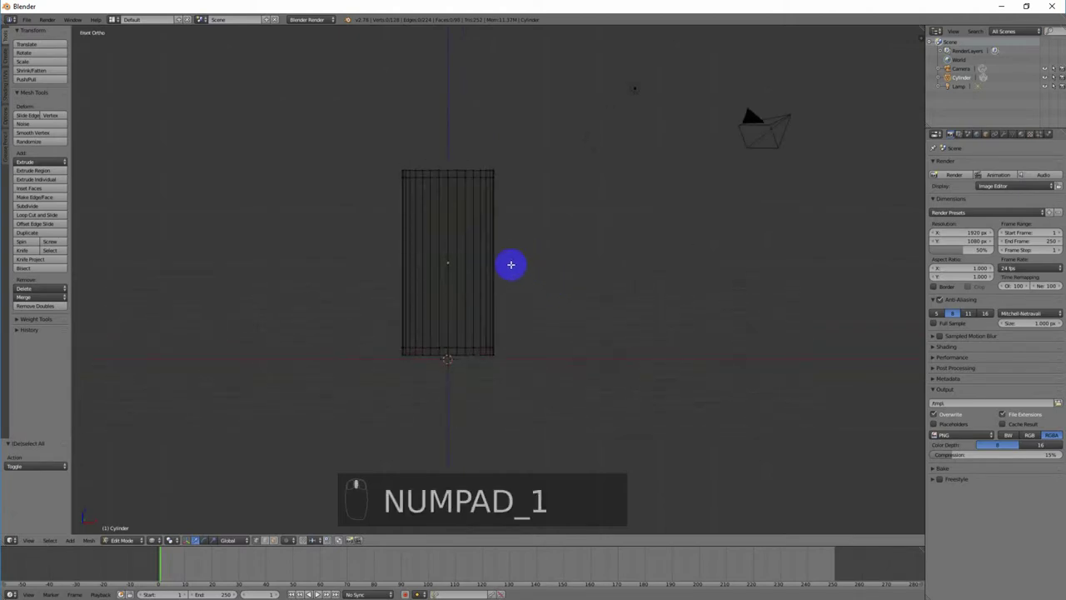
{"action": "scroll", "coordinate": [533, 290], "scroll_direction": "up", "scroll_amount": 2}
{"action": "scroll", "coordinate": [538, 295], "scroll_direction": "down", "scroll_amount": 1}
{"action": "mouse_move", "coordinate": [517, 252]}
{"action": "middle_mouse_down"}
{"action": "mouse_move", "coordinate": [511, 233]}
{"action": "mouse_move", "coordinate": [505, 255]}
{"action": "mouse_move", "coordinate": [528, 255]}
{"action": "mouse_move", "coordinate": [542, 347]}
{"action": "mouse_move", "coordinate": [571, 359]}
{"action": "middle_mouse_up"}
{"action": "key", "text": "z"}
{"action": "scroll", "coordinate": [538, 331], "scroll_direction": "up", "scroll_amount": 3}
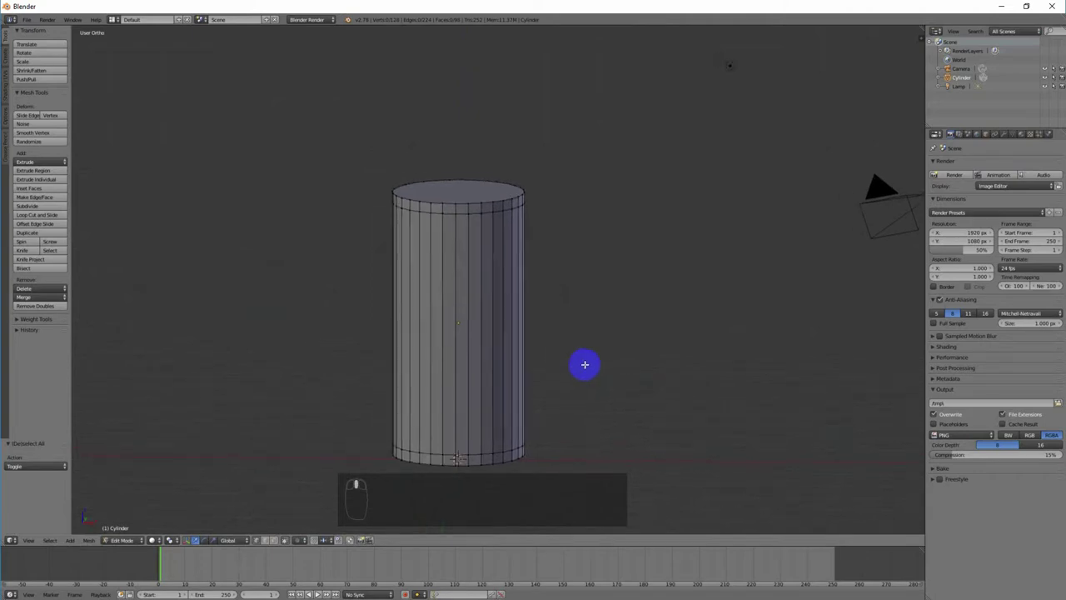
Switch to face selection and select both the top and bottom cap faces of the cylinder
{"action": "scroll", "coordinate": [585, 364], "scroll_direction": "up", "scroll_amount": 1}
{"action": "left_click", "coordinate": [269, 554]}
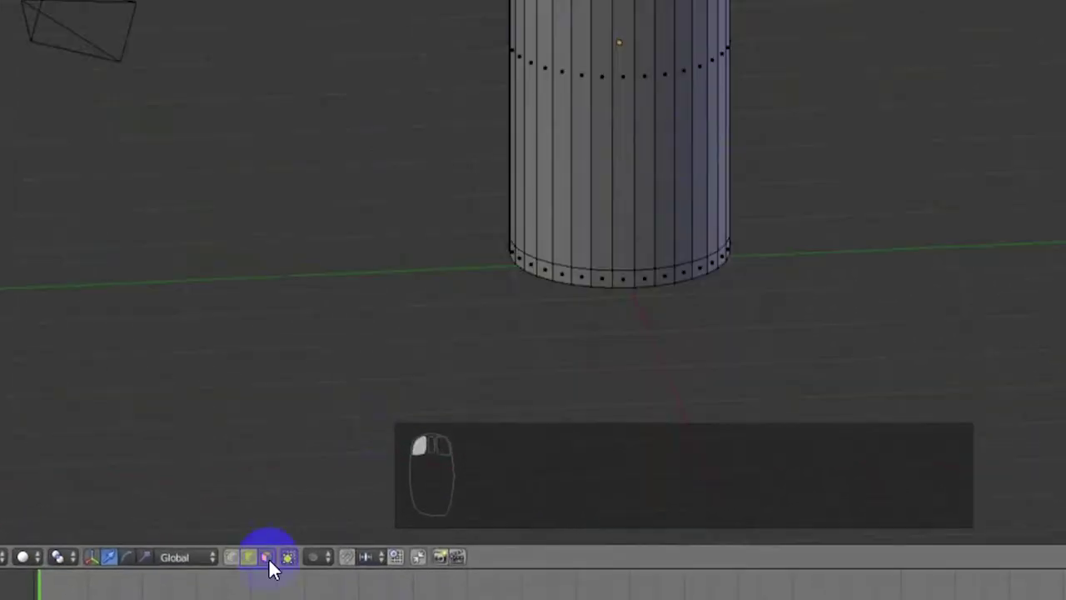
{"action": "left_click", "coordinate": [283, 556]}
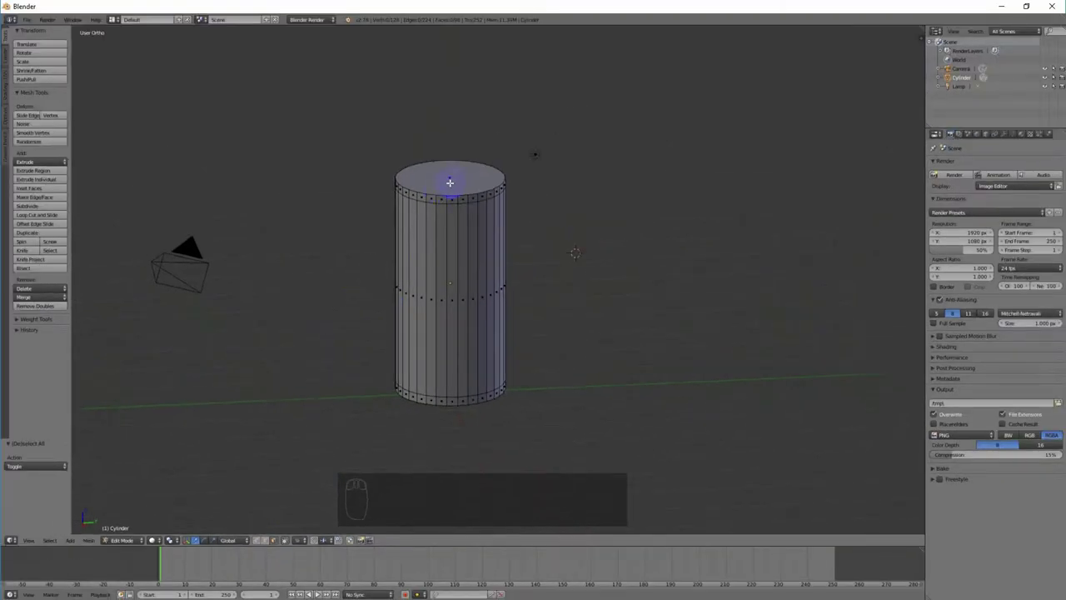
{"action": "right_click", "coordinate": [450, 182]}
{"action": "middle_click_drag", "start_coordinate": [525, 354], "coordinate": [511, 303]}
{"action": "right_click", "coordinate": [466, 363], "text": "shift"}
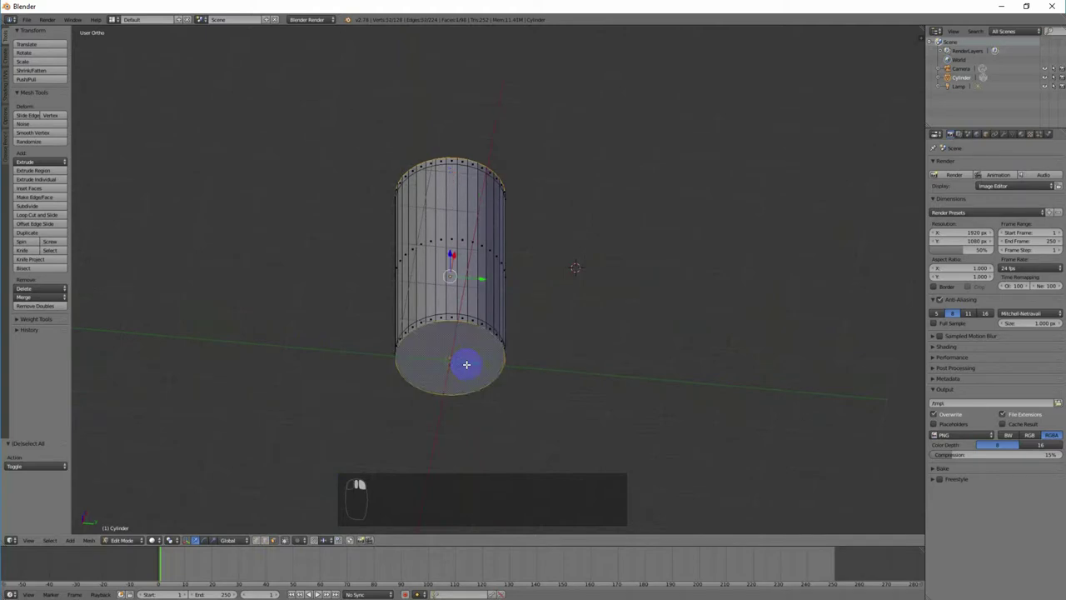
{"action": "middle_click_drag", "start_coordinate": [538, 261], "coordinate": [533, 324]}
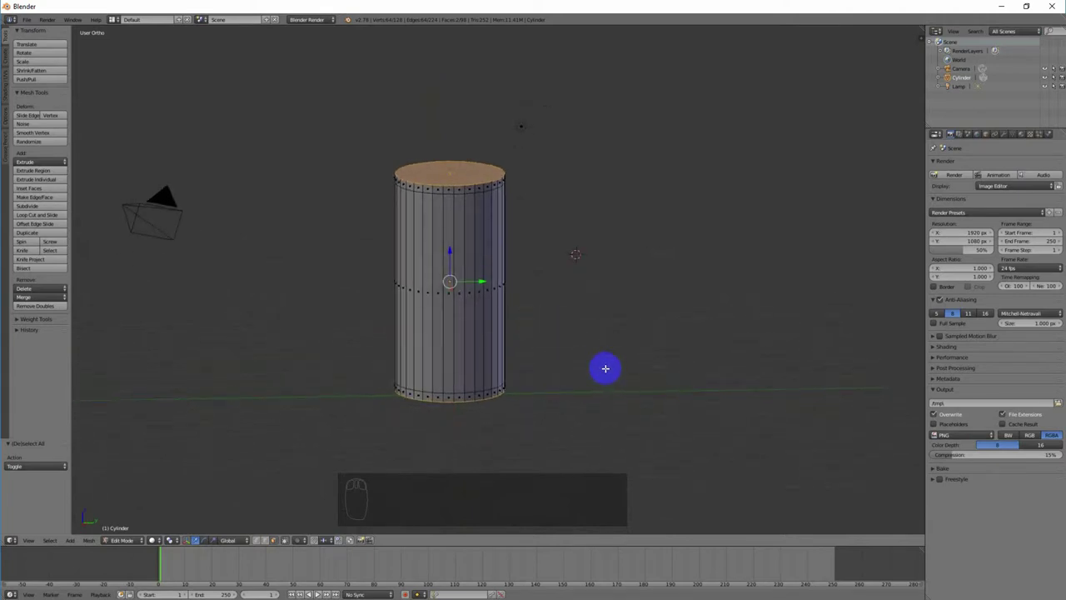
Scale both selected caps uniformly to about 0.974 and inset them by about 0.076
{"action": "key", "text": "s"}
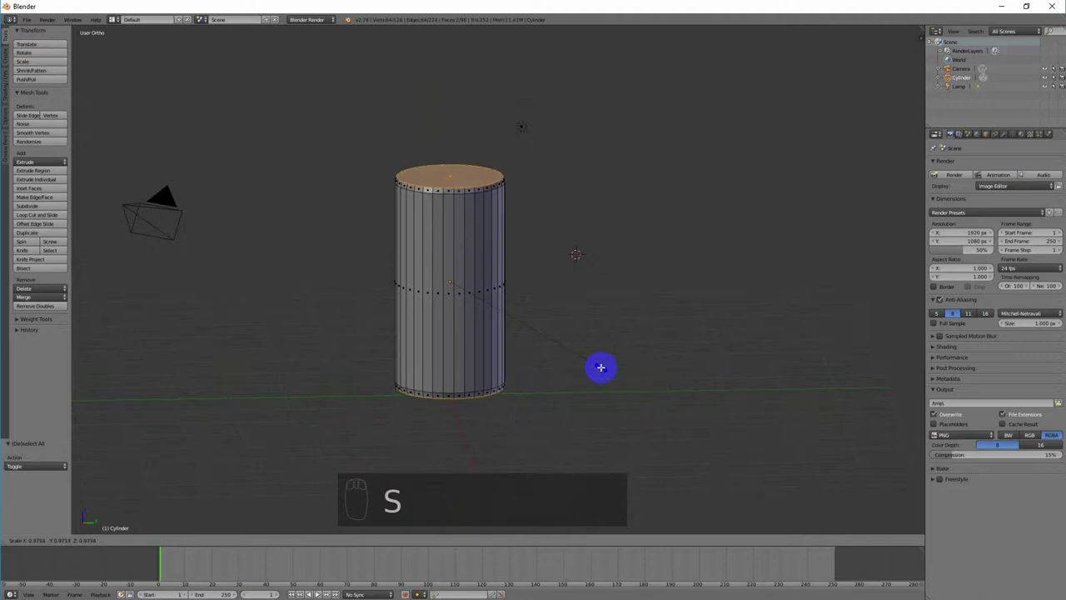
{"action": "left_click", "coordinate": [600, 368]}
{"action": "scroll", "coordinate": [445, 281], "scroll_direction": "up", "scroll_amount": 2}
{"action": "middle_click_drag", "start_coordinate": [444, 280], "coordinate": [515, 324]}
{"action": "key", "text": "i"}
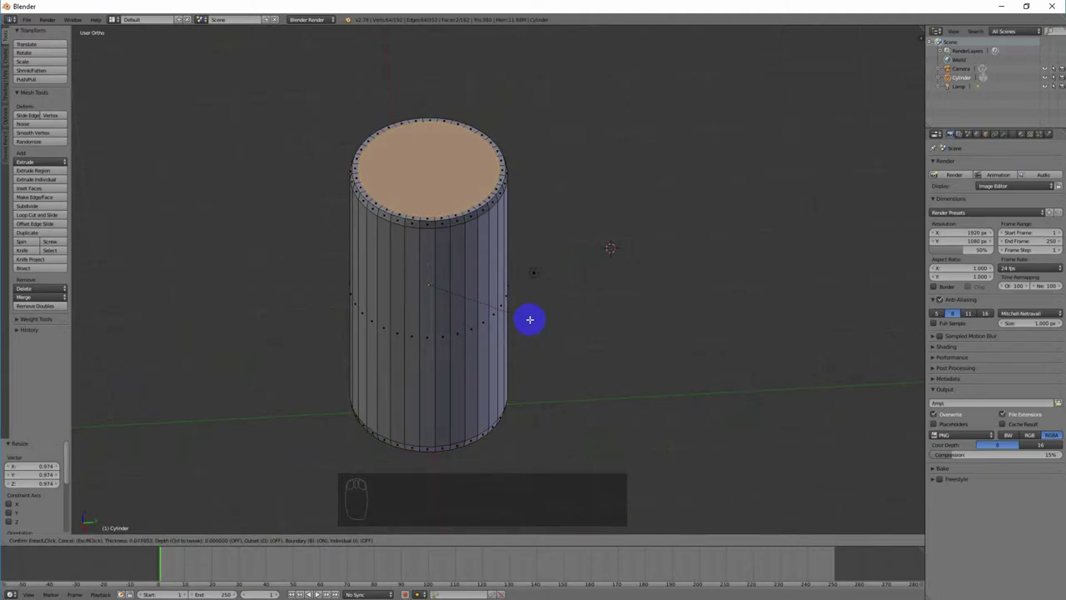
{"action": "left_click", "coordinate": [530, 319]}
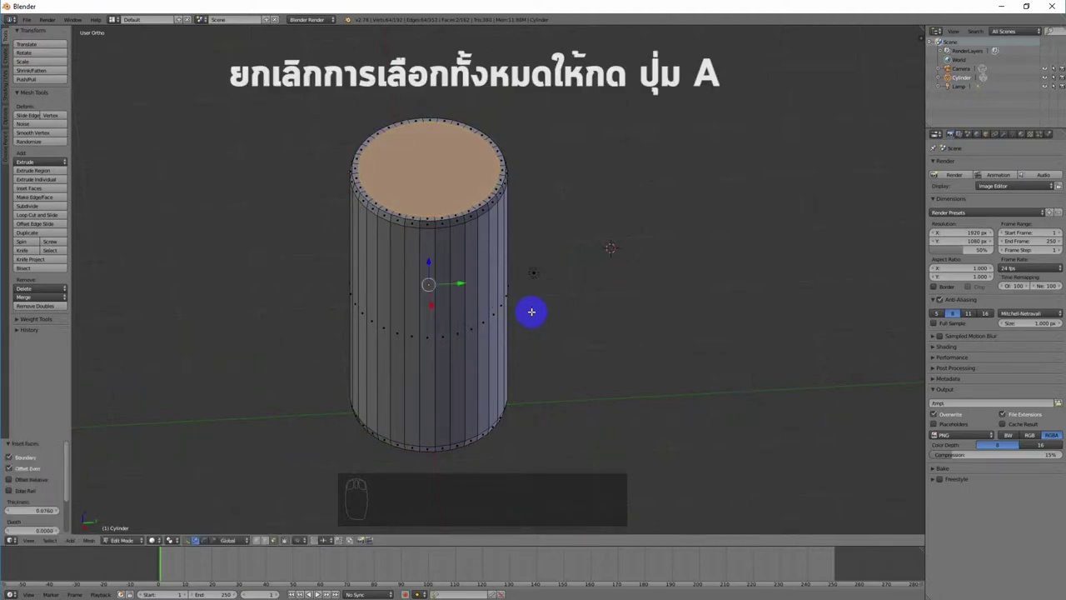
Select only the inset top cap face and extrude it down into the cylinder by about 0.097 along Z
{"action": "key", "text": "a"}
{"action": "mouse_move", "coordinate": [516, 330]}
{"action": "middle_mouse_down"}
{"action": "mouse_move", "coordinate": [493, 305]}
{"action": "mouse_move", "coordinate": [516, 257]}
{"action": "mouse_move", "coordinate": [488, 301]}
{"action": "mouse_move", "coordinate": [509, 317]}
{"action": "middle_mouse_up"}
{"action": "right_click", "coordinate": [438, 181]}
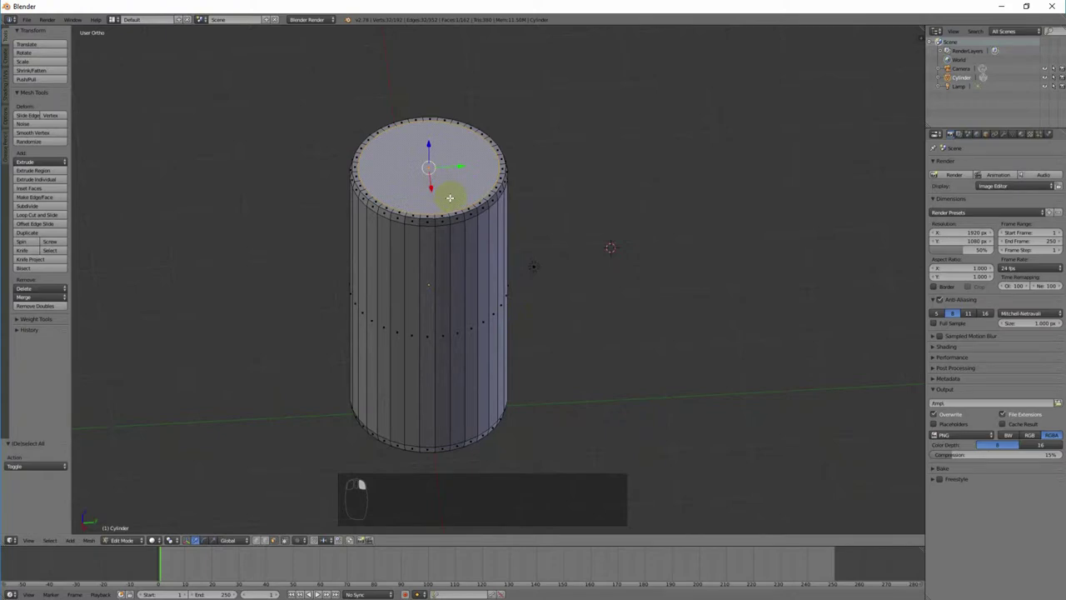
{"action": "key", "text": "e"}
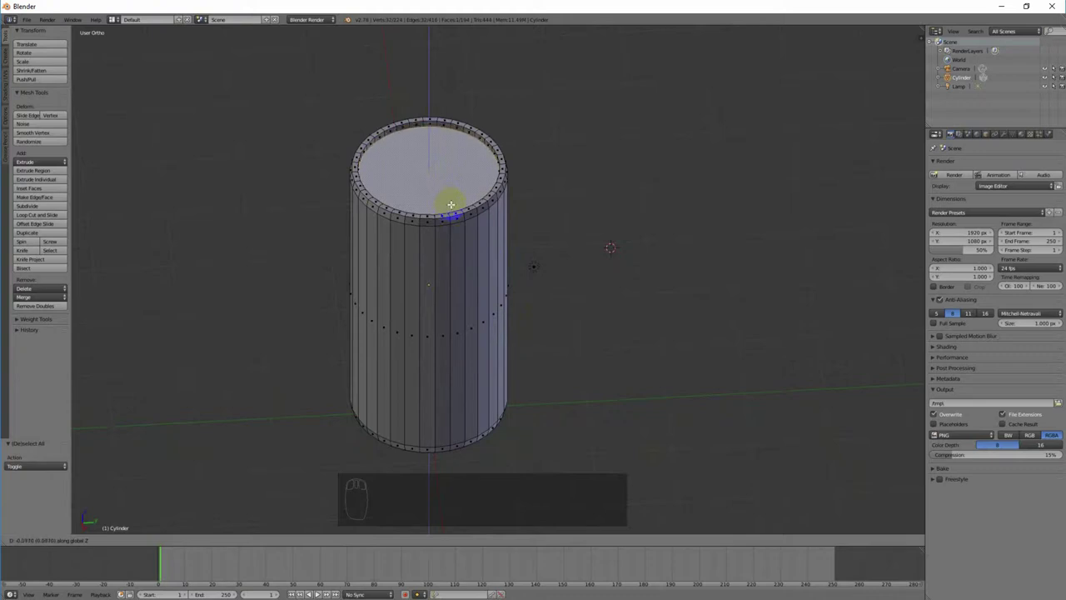
{"action": "left_click", "coordinate": [451, 204]}
Extrude the inset bottom cap face inward by about 0.093 and scale the recessed face to about 0.721
{"action": "middle_click_drag", "start_coordinate": [451, 204], "coordinate": [602, 309]}
{"action": "scroll", "coordinate": [592, 361], "scroll_direction": "up", "scroll_amount": 4}
{"action": "middle_click_drag", "start_coordinate": [607, 359], "coordinate": [608, 358]}
{"action": "key", "text": "e"}
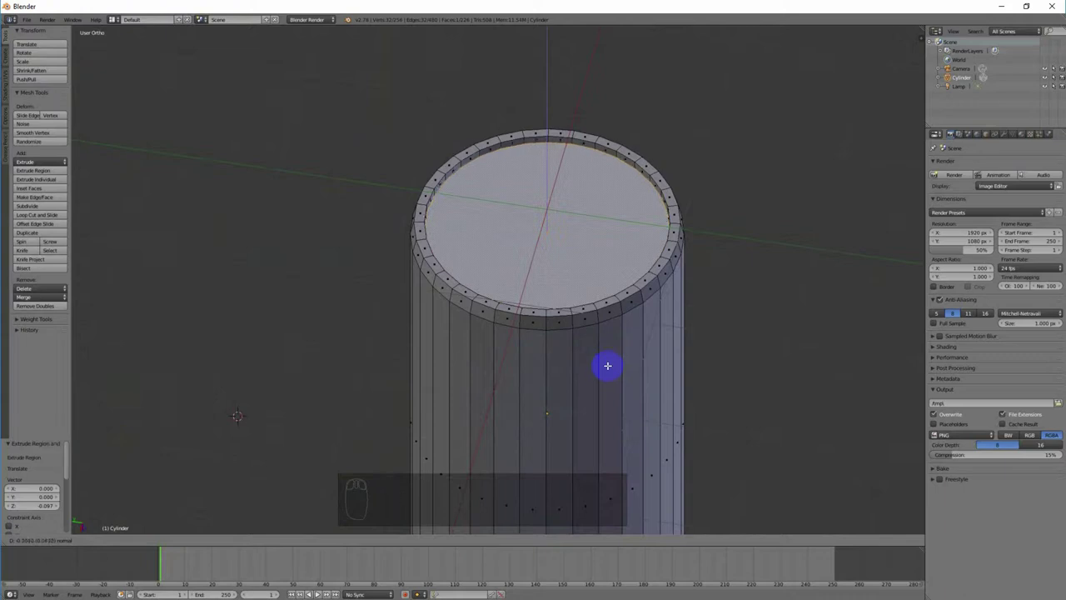
{"action": "left_click", "coordinate": [607, 365]}
{"action": "key", "text": "s"}
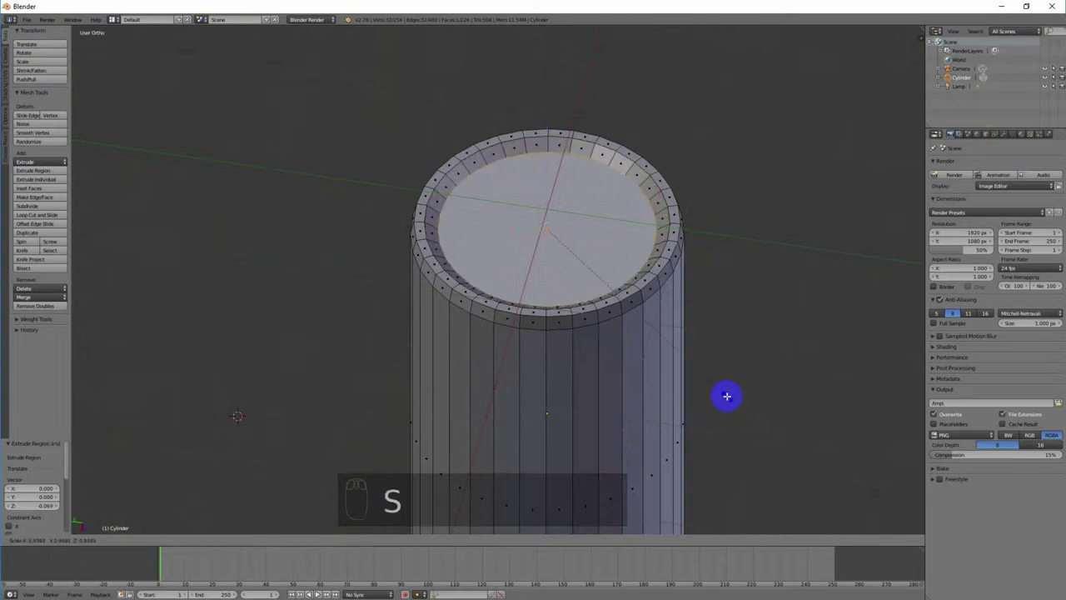
{"action": "left_click", "coordinate": [692, 365]}
{"action": "middle_click_drag", "start_coordinate": [692, 367], "coordinate": [626, 297]}
{"action": "scroll", "coordinate": [628, 302], "scroll_direction": "down", "scroll_amount": 3}
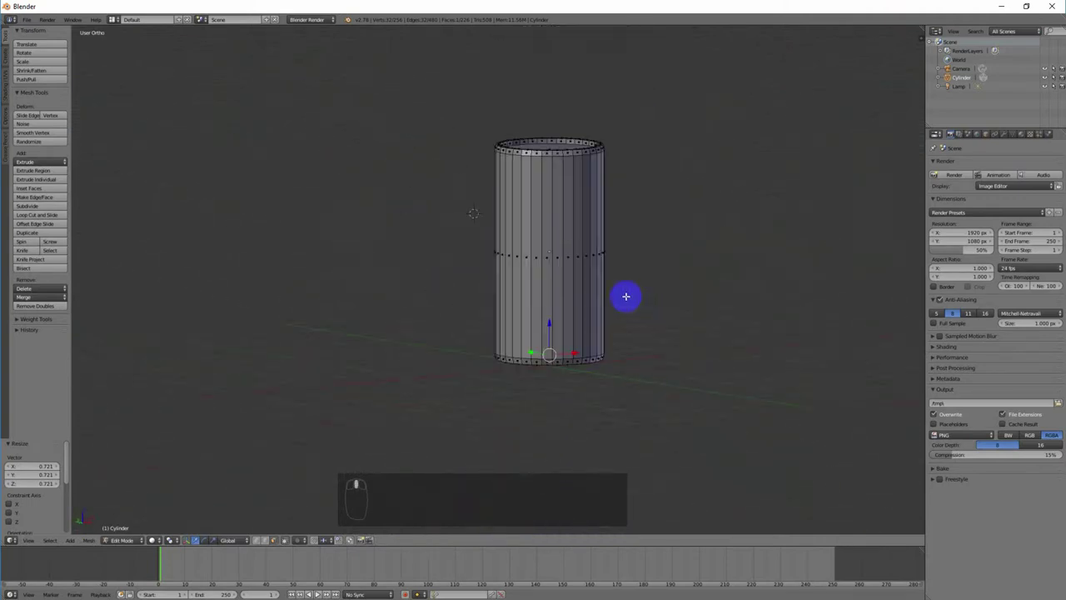
Deselect the mesh, return to Object Mode and apply smooth shading to the whole cylinder
{"action": "key", "text": "a"}
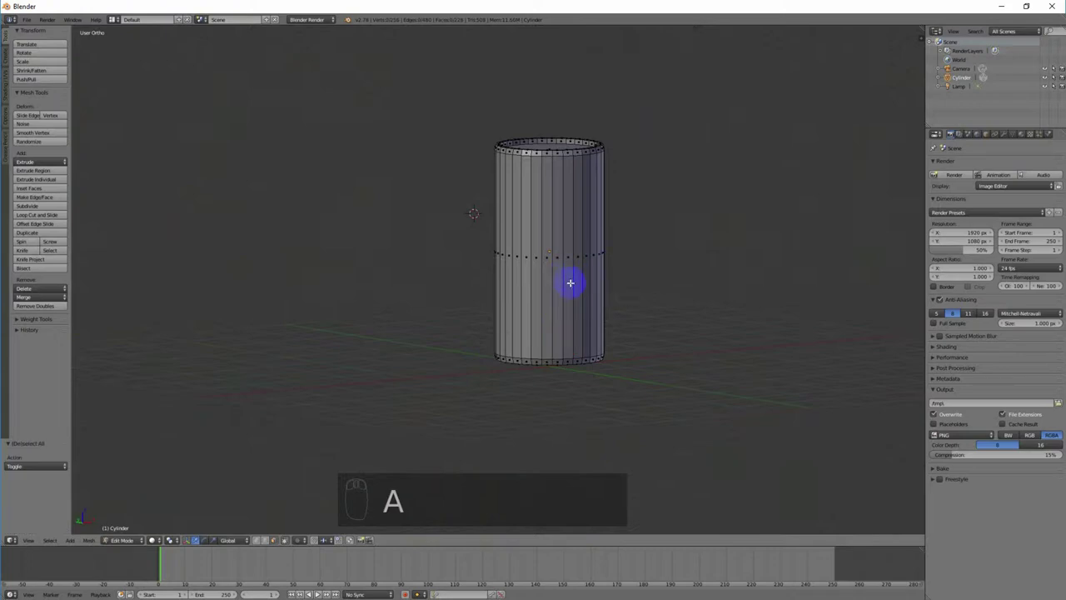
{"action": "key", "text": "Tab"}
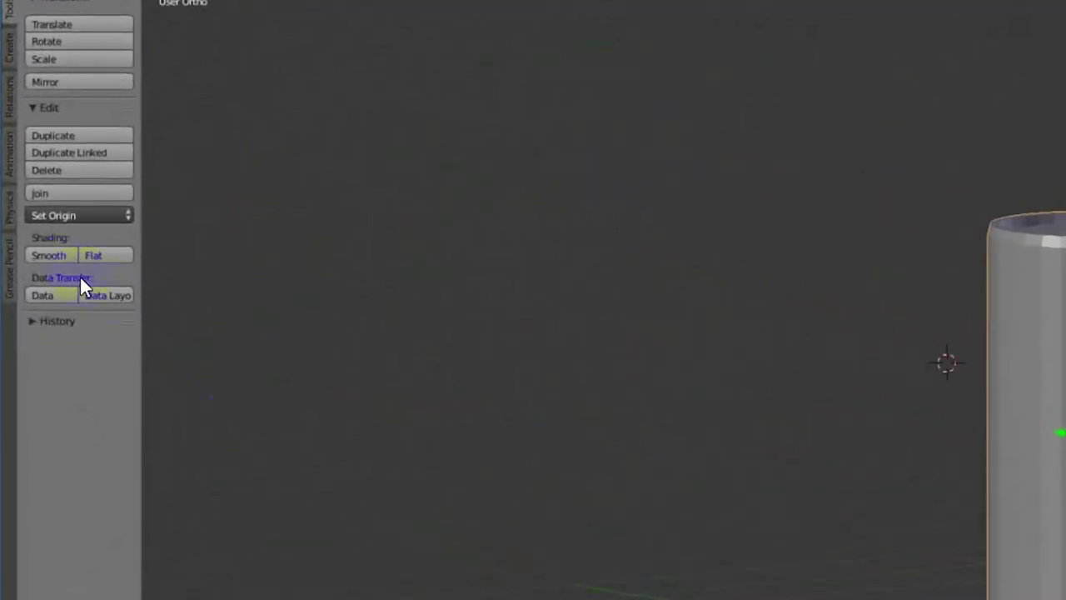
{"action": "middle_click_drag", "start_coordinate": [583, 333], "coordinate": [558, 413]}
{"action": "middle_click_drag", "start_coordinate": [608, 274], "coordinate": [574, 138]}
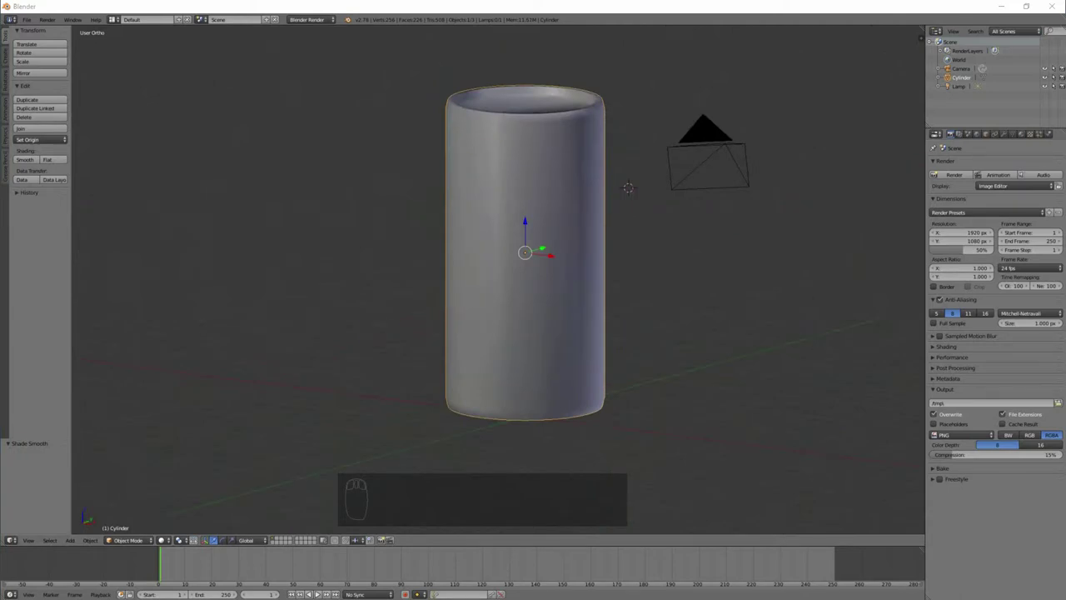
{"action": "scroll", "coordinate": [681, 430], "scroll_direction": "down", "scroll_amount": 1}
{"action": "middle_click_drag", "start_coordinate": [691, 425], "coordinate": [602, 357]}
{"action": "scroll", "coordinate": [683, 407], "scroll_direction": "down", "scroll_amount": 1}
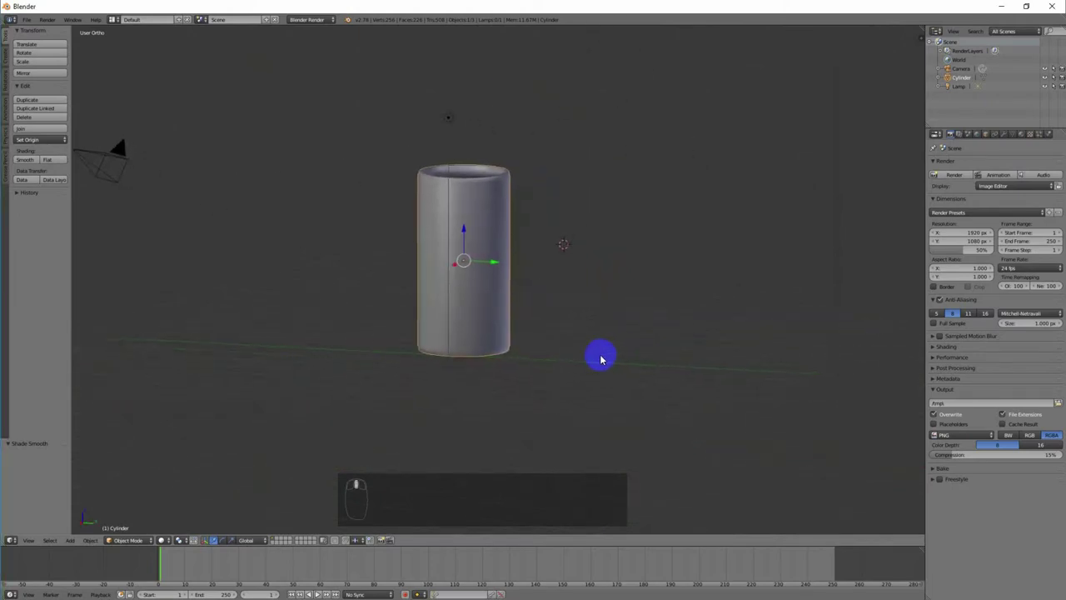
{"action": "scroll", "coordinate": [540, 382], "scroll_direction": "up", "scroll_amount": 1}
{"action": "middle_click_drag", "start_coordinate": [543, 385], "coordinate": [560, 385]}
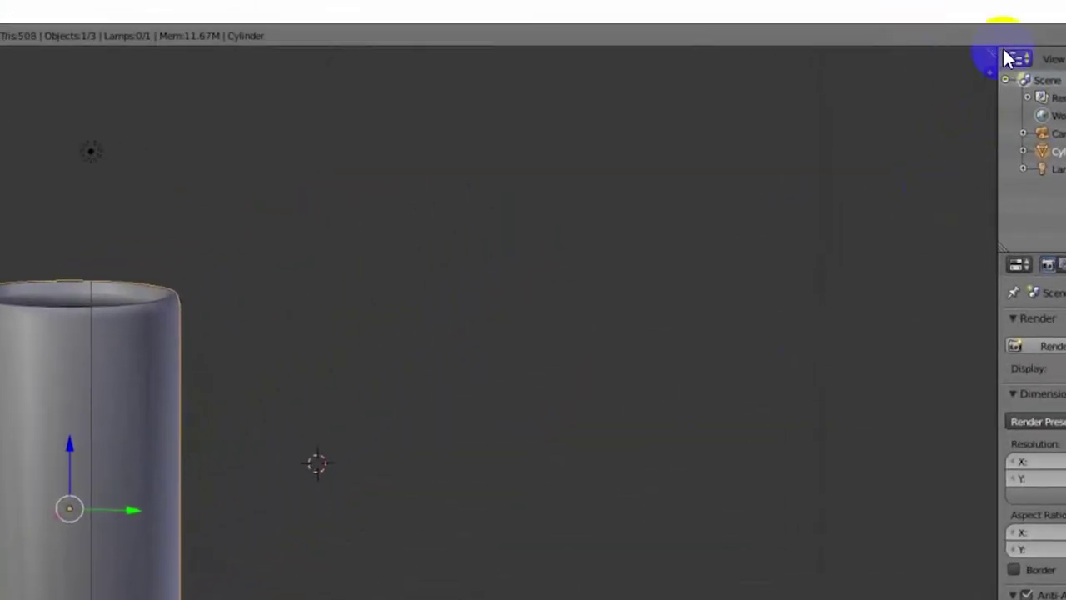
Split the 3D view into two side-by-side areas of similar width and hide the tool shelf in the new one
{"action": "left_click_drag", "start_coordinate": [989, 51], "coordinate": [53, 94]}
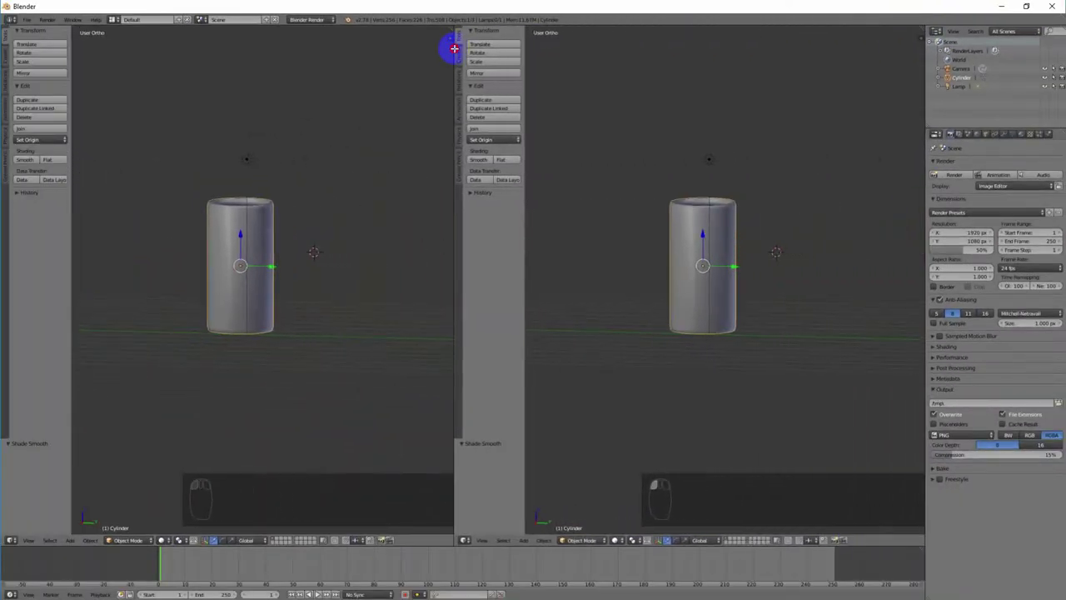
{"action": "left_click_drag", "start_coordinate": [454, 49], "coordinate": [473, 51]}
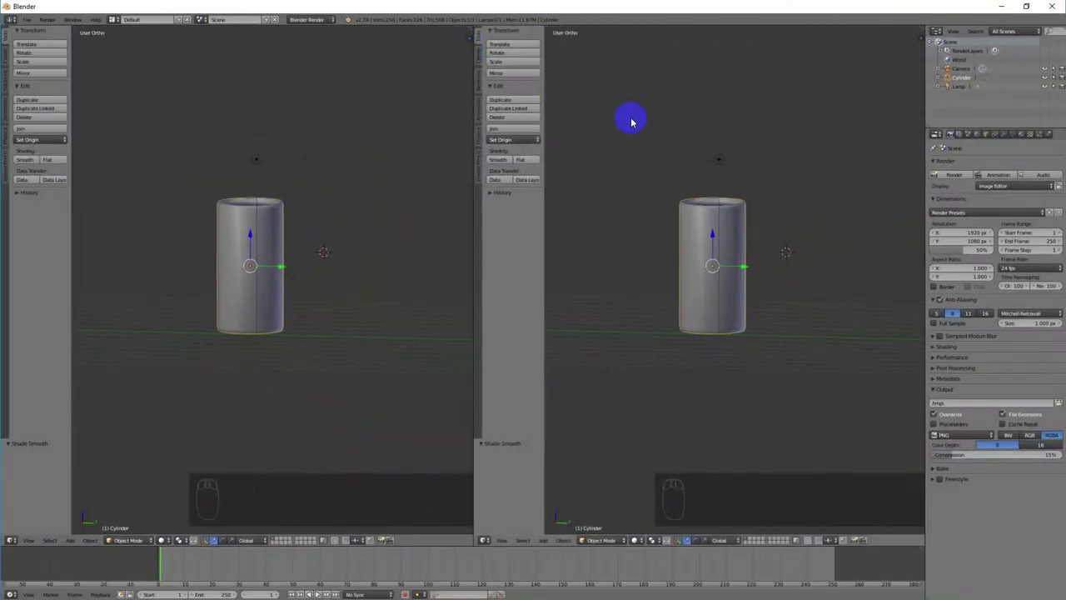
{"action": "key", "text": "t"}
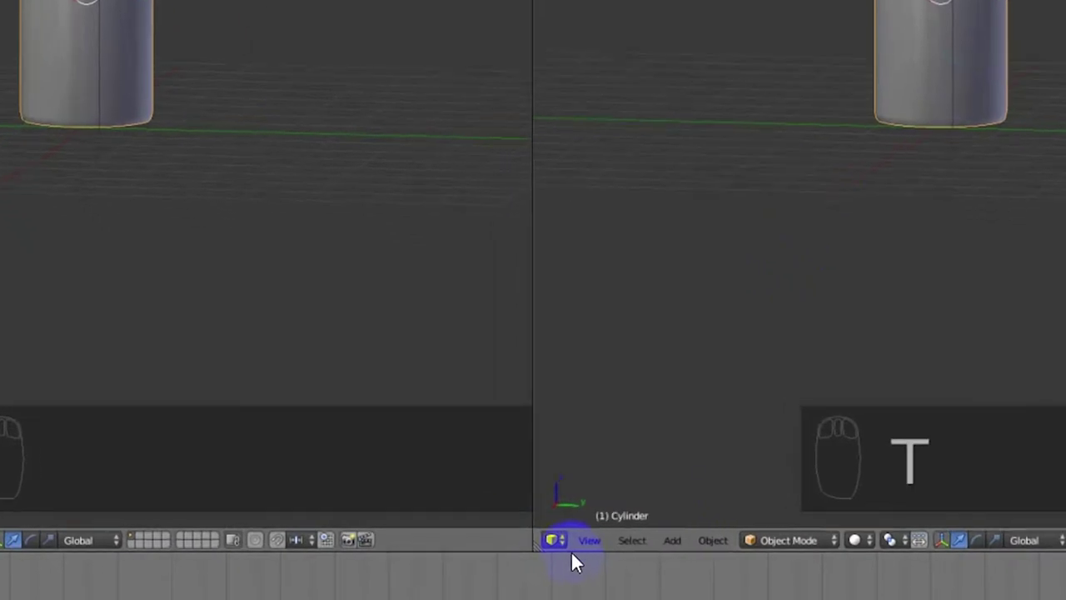
Change the new area's editor type to UV/Image Editor
{"action": "left_click", "coordinate": [488, 540]}
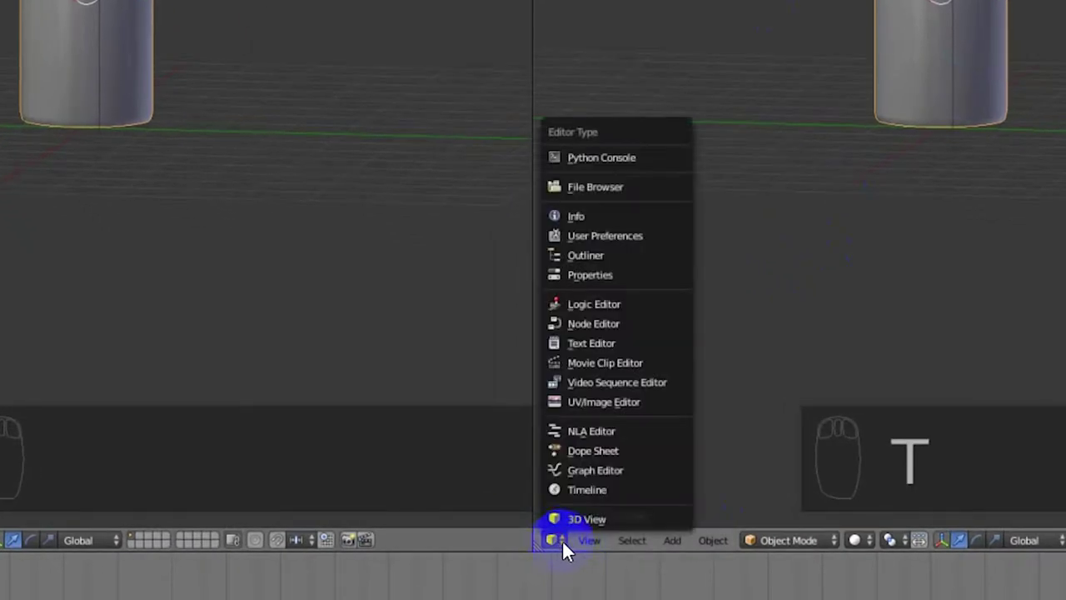
{"action": "left_click", "coordinate": [647, 405]}
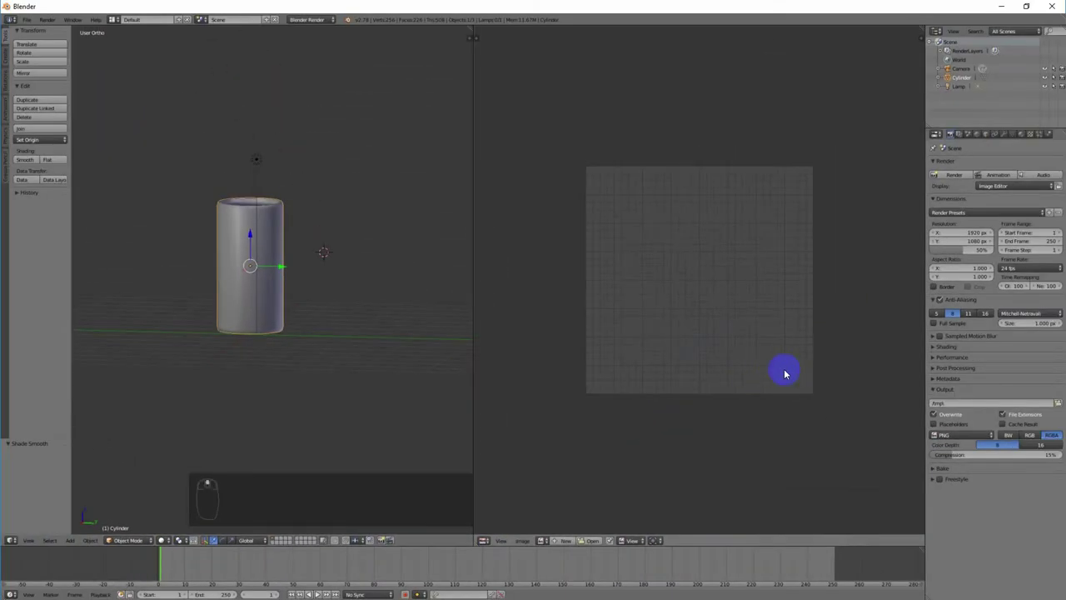
{"action": "scroll", "coordinate": [784, 371], "scroll_direction": "down", "scroll_amount": 2}
{"action": "scroll", "coordinate": [785, 373], "scroll_direction": "up", "scroll_amount": 1}
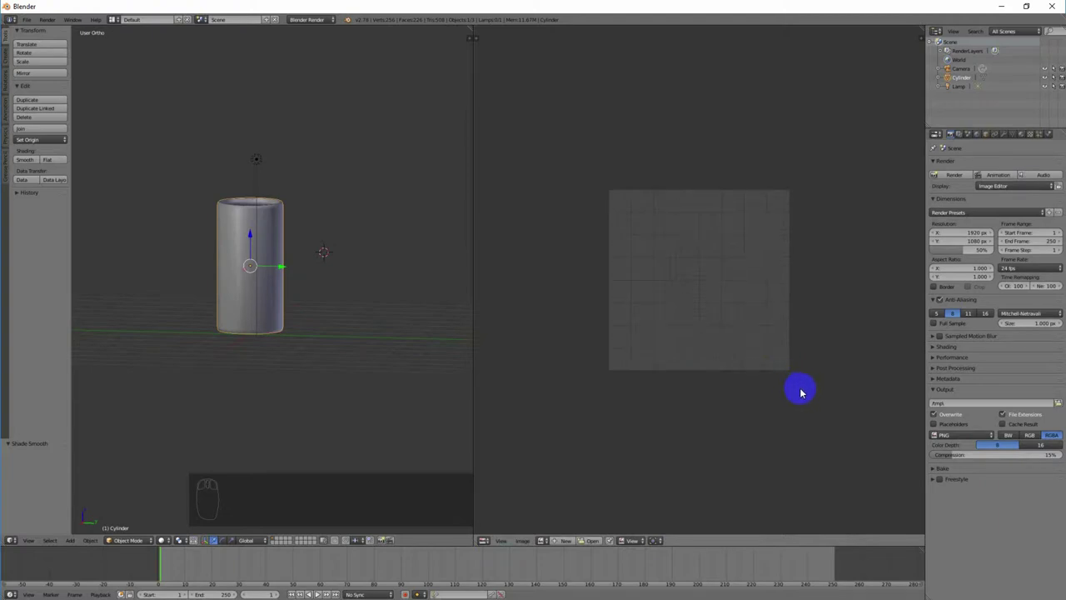
Open the label image pepsi.jpg in the UV/Image Editor and show it in full
{"action": "left_click", "coordinate": [591, 540]}
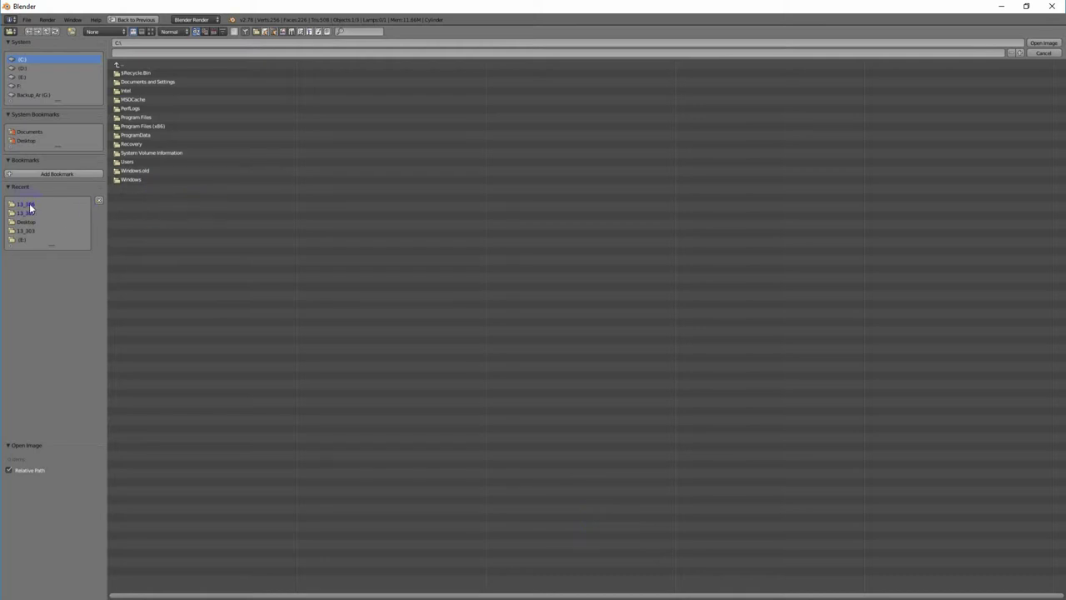
{"action": "left_click", "coordinate": [25, 204]}
{"action": "left_click", "coordinate": [131, 83]}
{"action": "left_click", "coordinate": [1045, 43]}
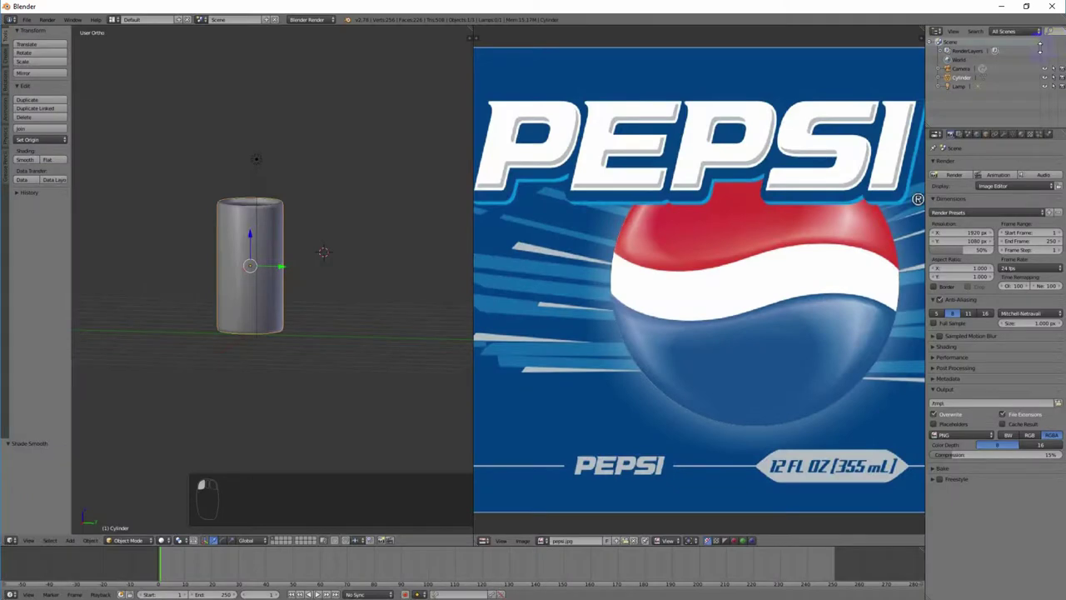
{"action": "scroll", "coordinate": [797, 309], "scroll_direction": "down", "scroll_amount": 4}
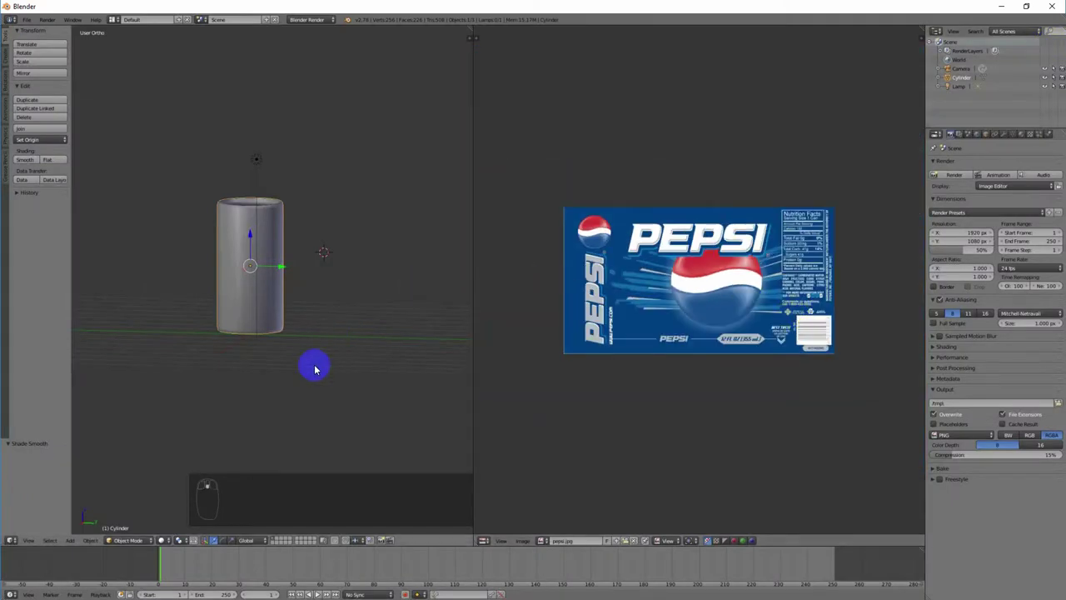
Put the cylinder in Edit Mode with wireframe display and show it in the front orthographic view
{"action": "left_click", "coordinate": [235, 297]}
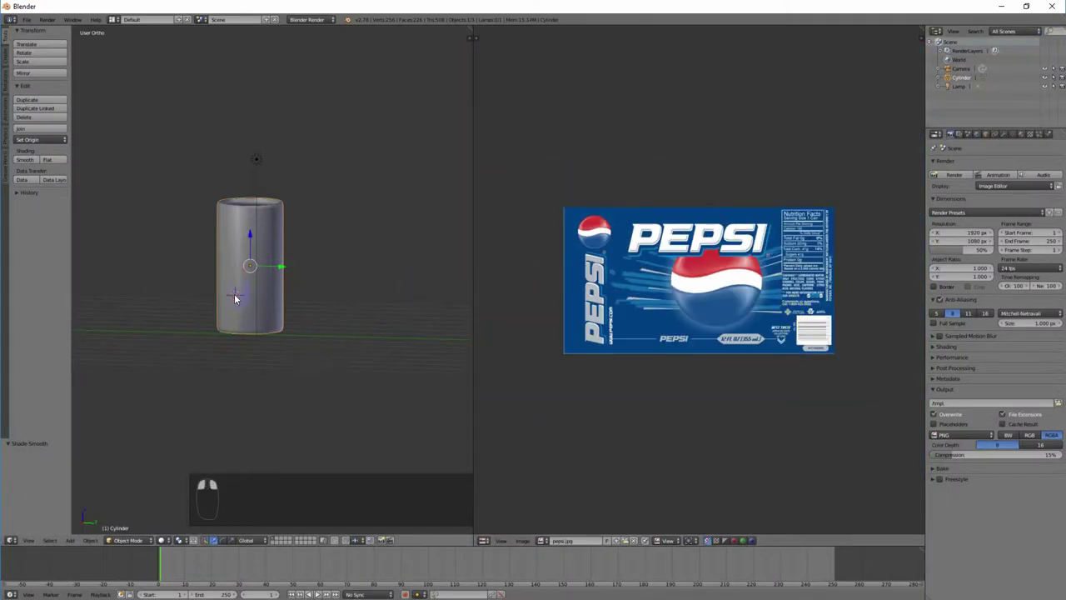
{"action": "key", "text": "Tab"}
{"action": "key", "text": "z"}
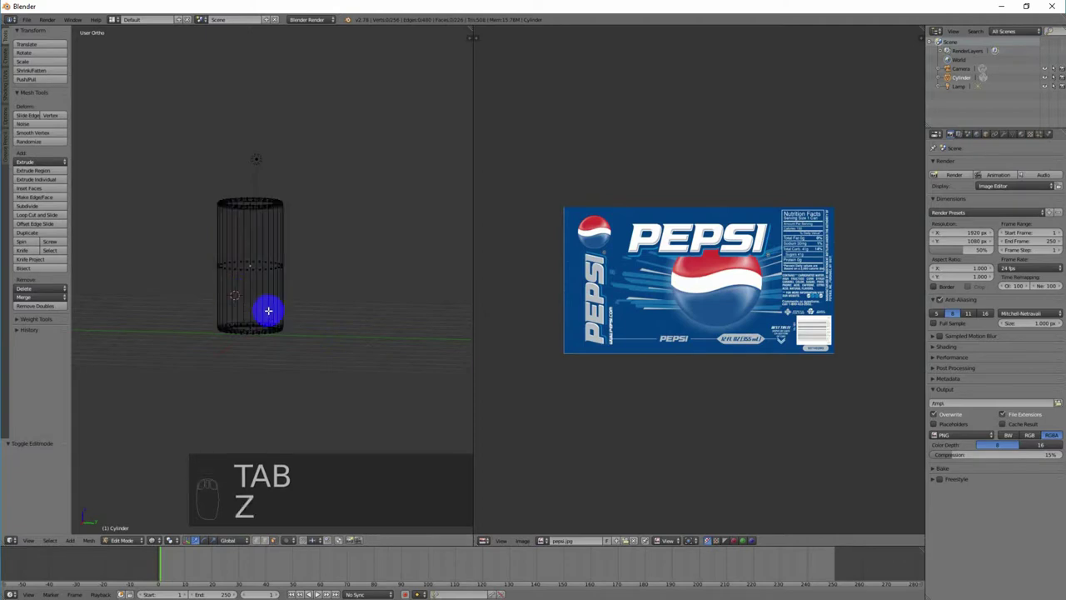
{"action": "scroll", "coordinate": [242, 312], "scroll_direction": "up", "scroll_amount": 2}
{"action": "middle_click_drag", "start_coordinate": [255, 333], "coordinate": [281, 341]}
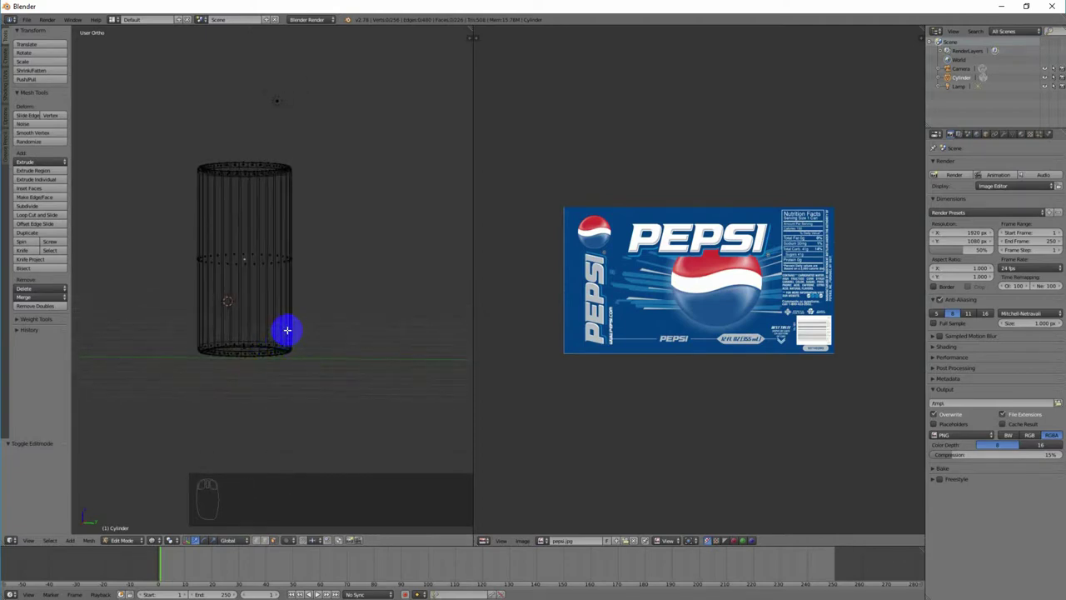
{"action": "key", "text": "KP_5"}
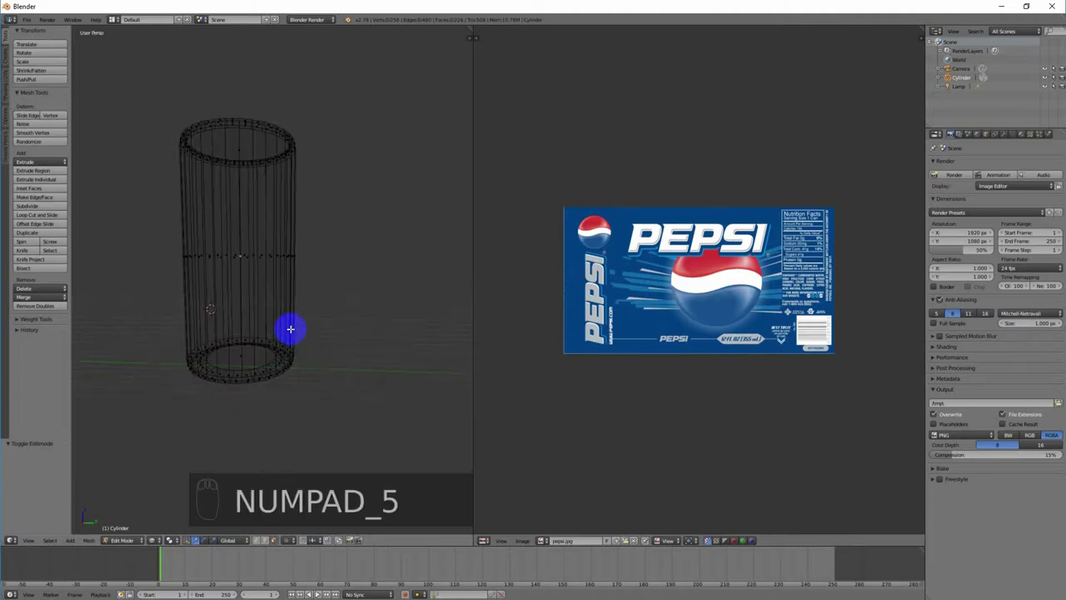
{"action": "key", "text": "KP_1"}
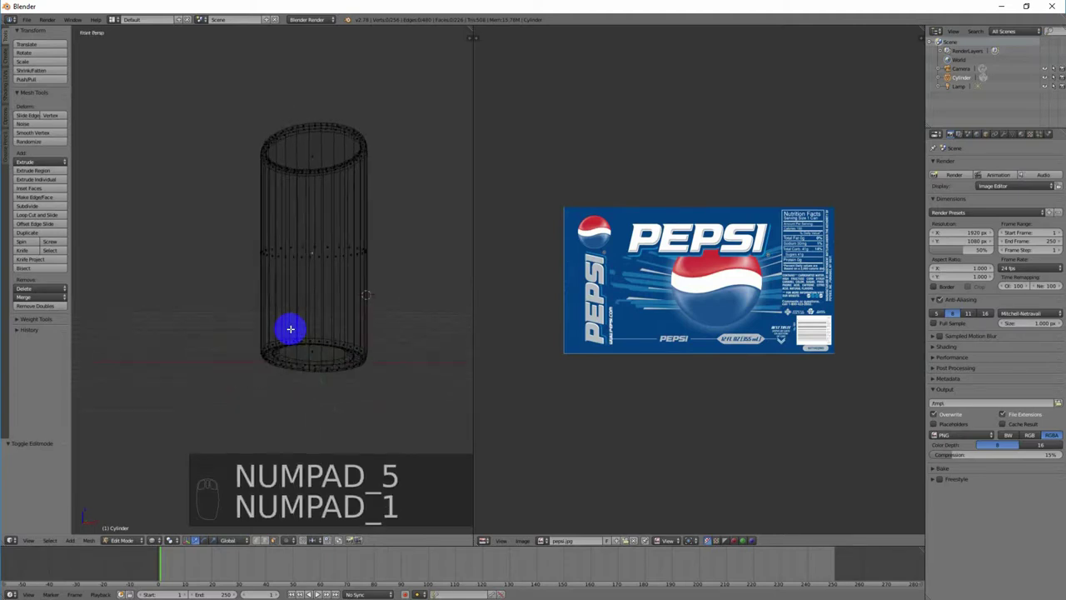
{"action": "key", "text": "KP_5"}
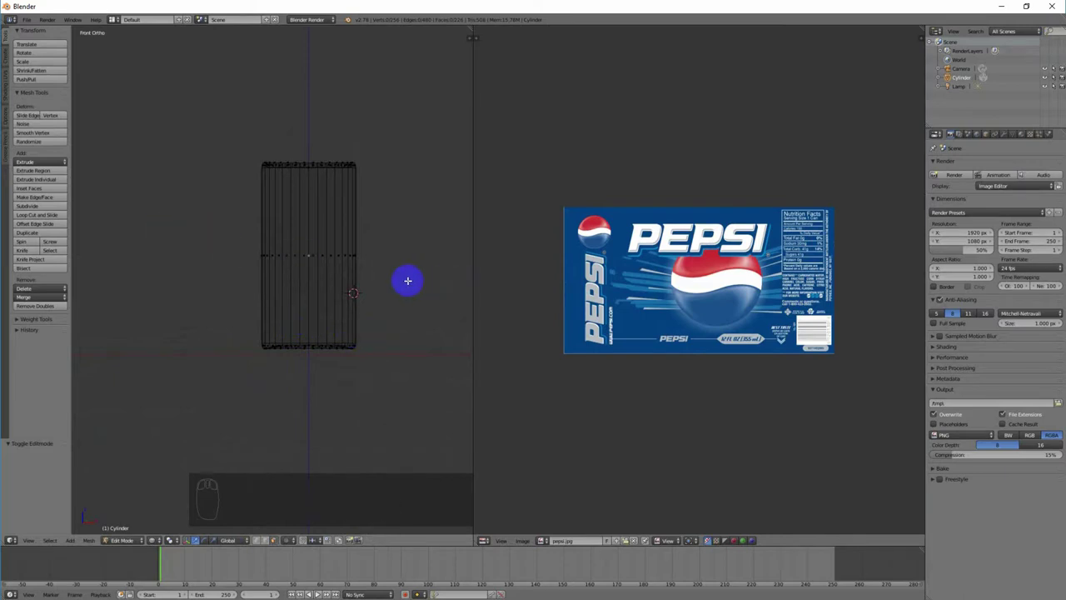
Box-select the cylinder's side faces and UV-map them with Cylinder Projection
{"action": "key", "text": "b"}
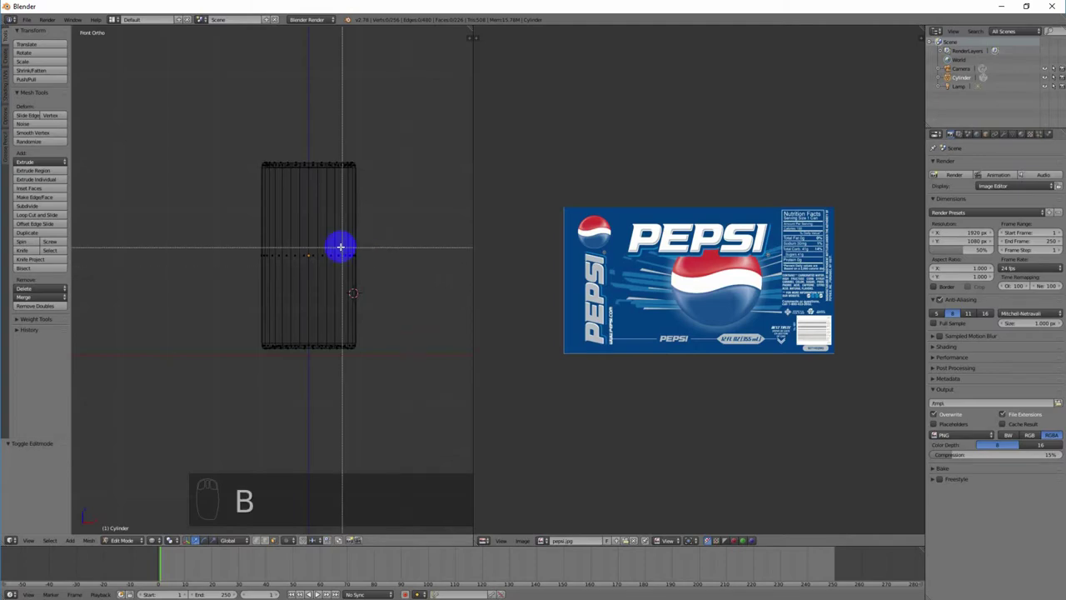
{"action": "left_click_drag", "start_coordinate": [176, 224], "coordinate": [442, 283]}
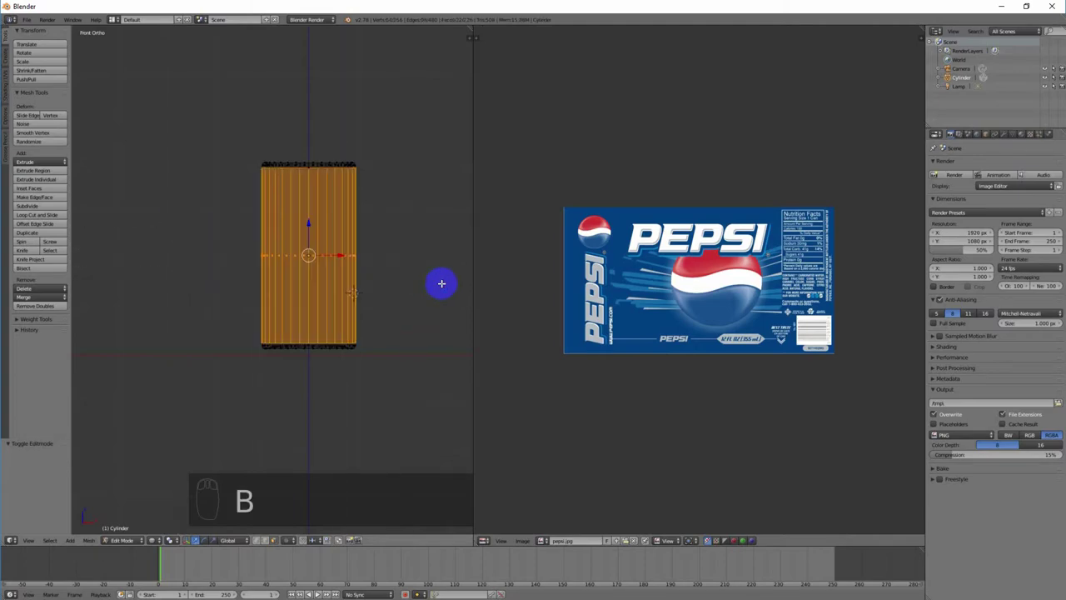
{"action": "key", "text": "u"}
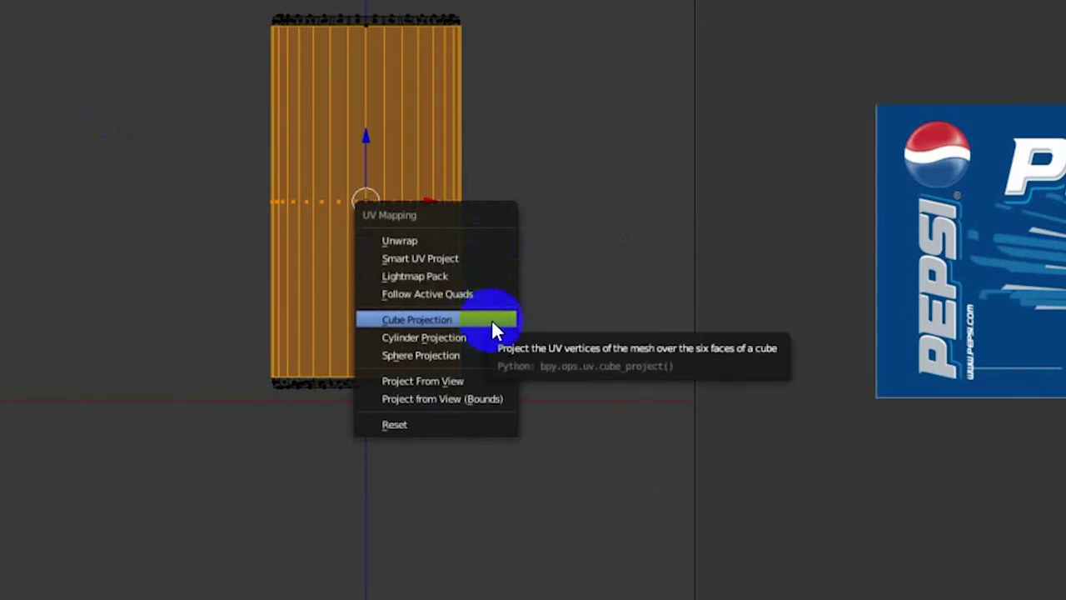
{"action": "left_click", "coordinate": [496, 341]}
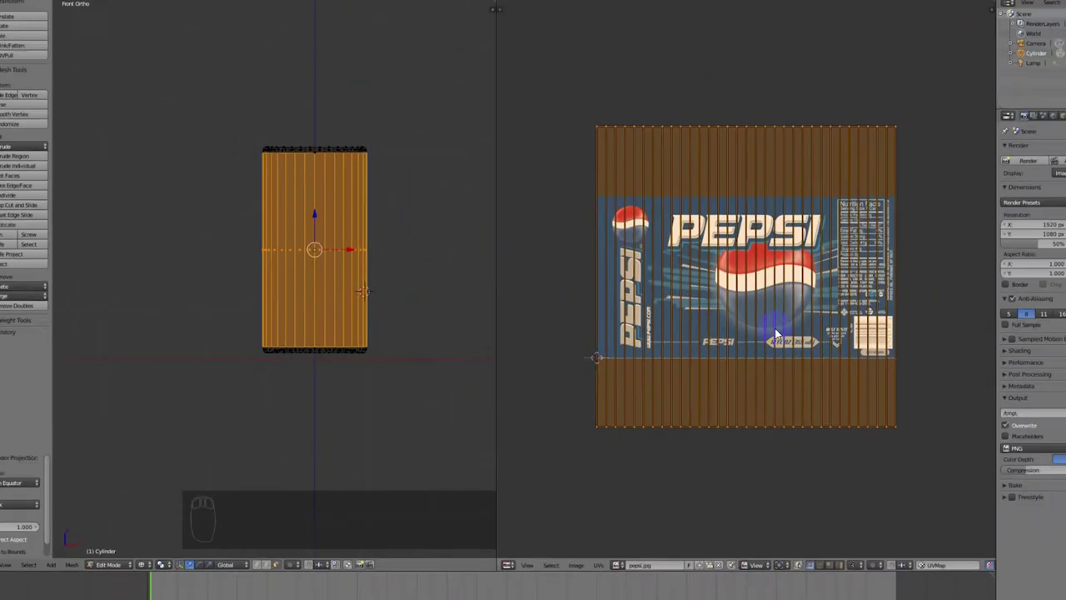
Scale the UV layout by 0.540 to match the label's height, then widen it along X to span the whole image
{"action": "key", "text": "s"}
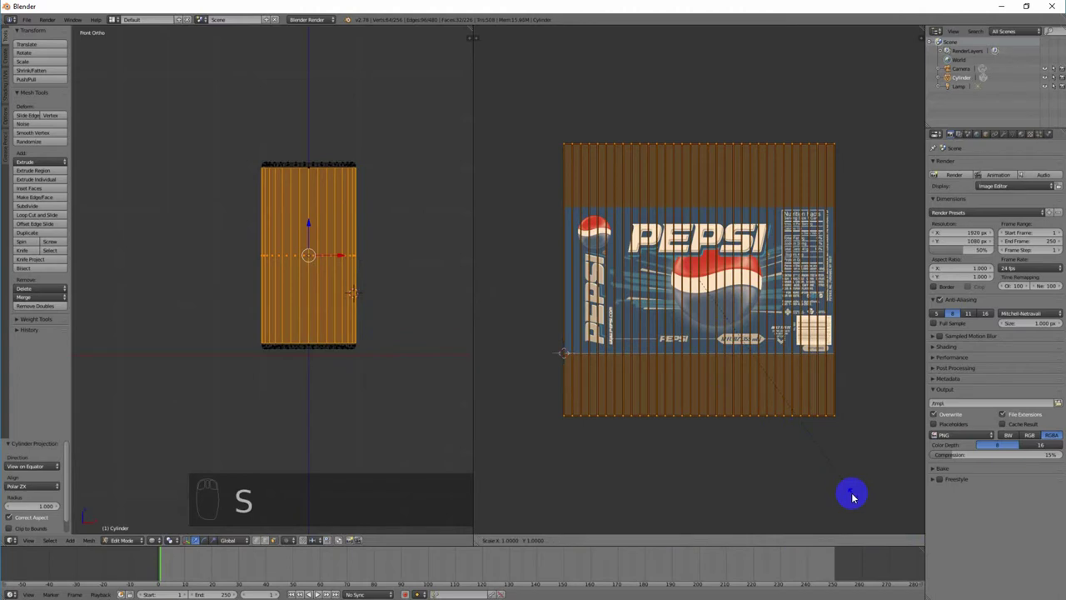
{"action": "left_click", "coordinate": [787, 395]}
{"action": "key", "text": "s"}
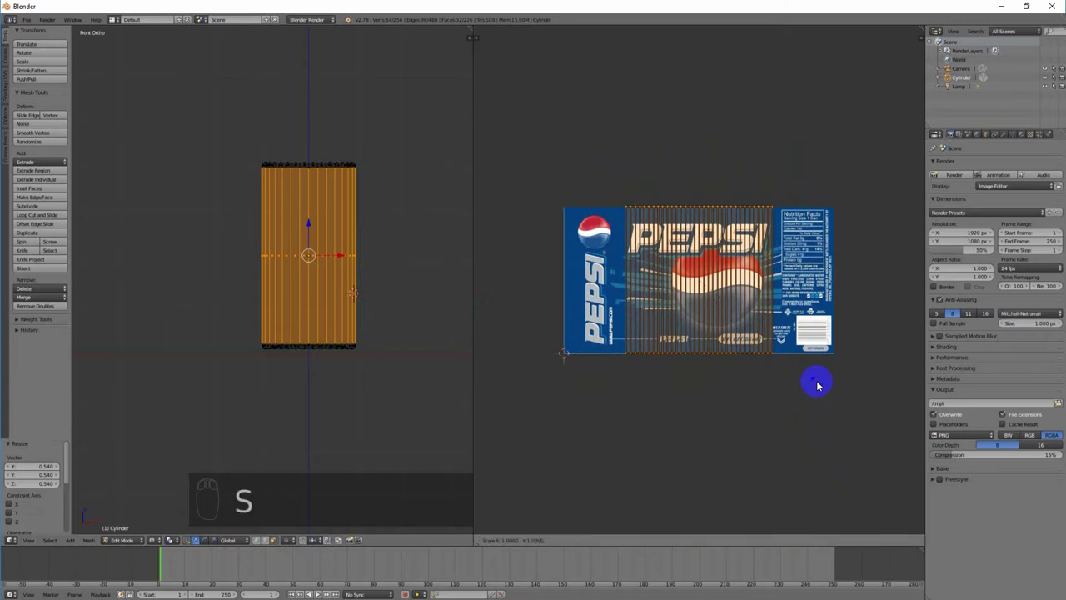
{"action": "left_click", "coordinate": [510, 405]}
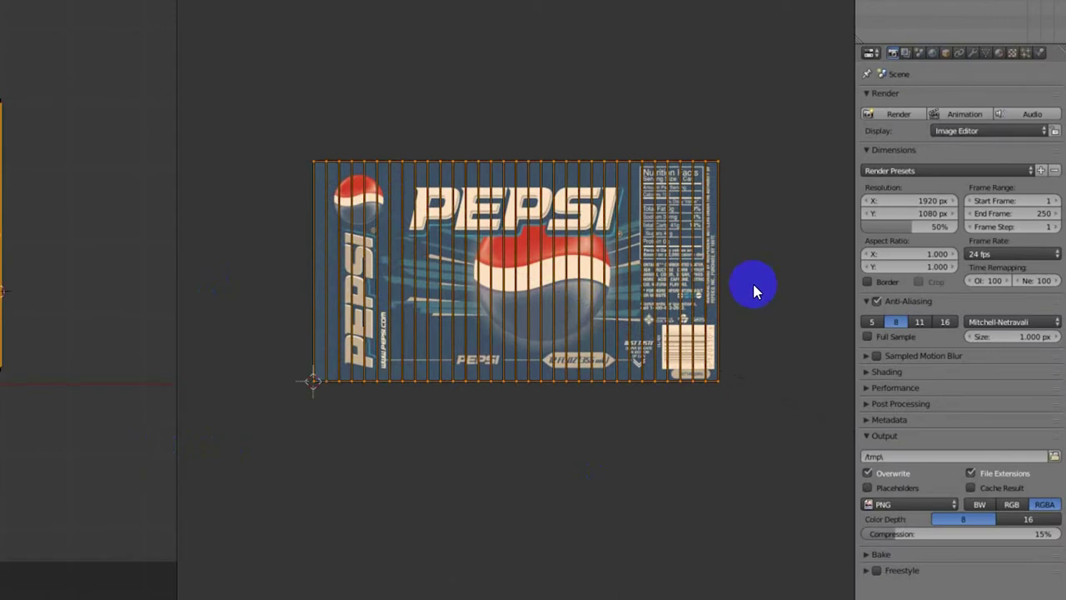
Create a new material for the cylinder and add an Image or Movie texture that uses pepsi.jpg
{"action": "left_click", "coordinate": [1012, 53]}
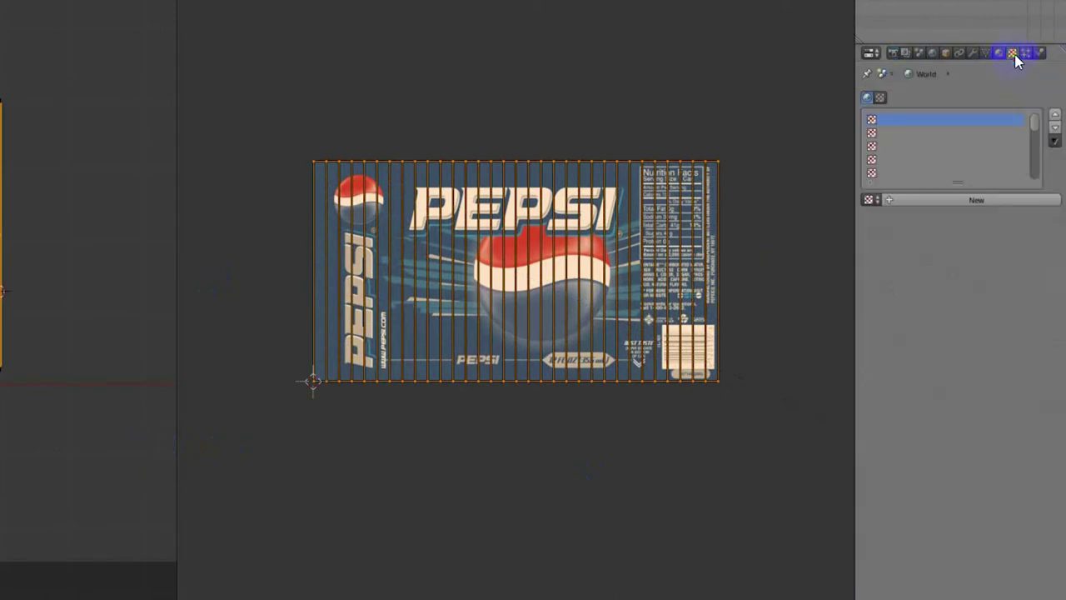
{"action": "left_click", "coordinate": [999, 55]}
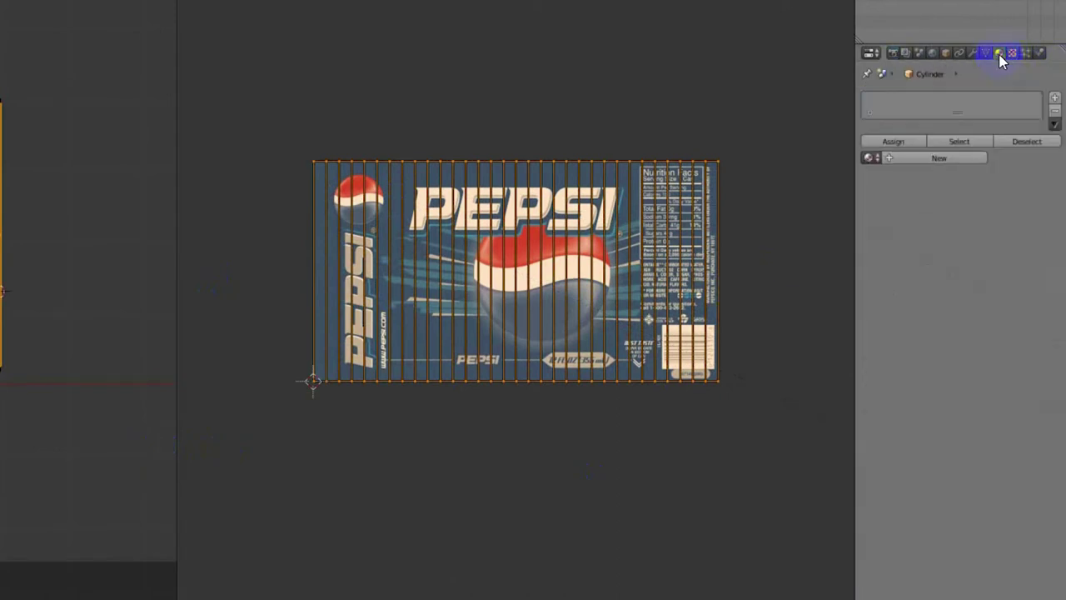
{"action": "left_click", "coordinate": [904, 159]}
{"action": "left_click", "coordinate": [1013, 53]}
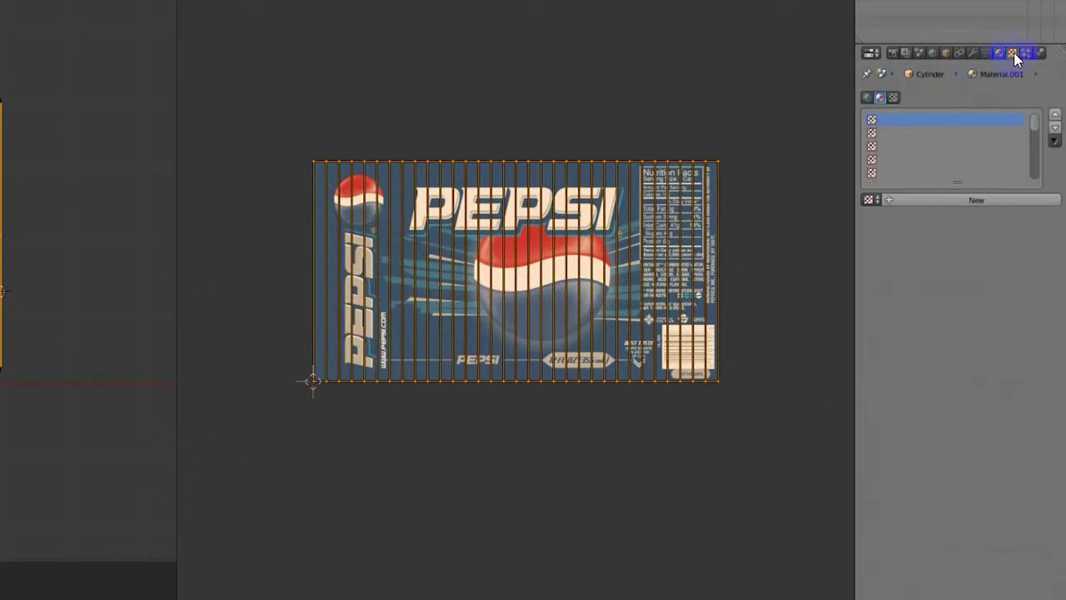
{"action": "left_click", "coordinate": [1018, 202]}
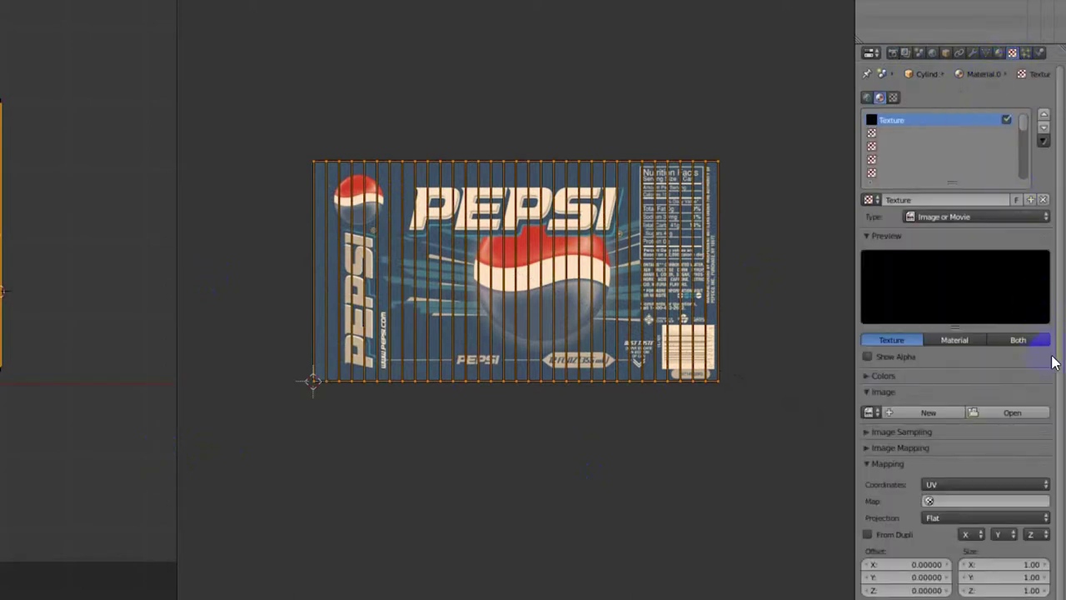
{"action": "left_click", "coordinate": [869, 411]}
{"action": "left_click", "coordinate": [887, 434]}
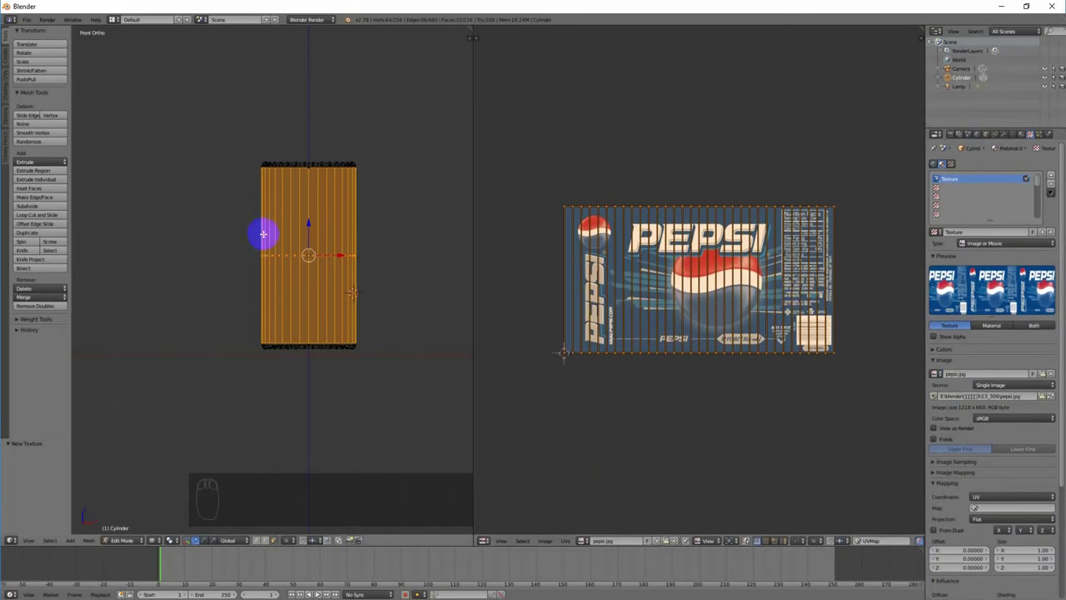
Return the cylinder to Object Mode with solid display and view it from an angle
{"action": "scroll", "coordinate": [201, 270], "scroll_direction": "down", "scroll_amount": 1}
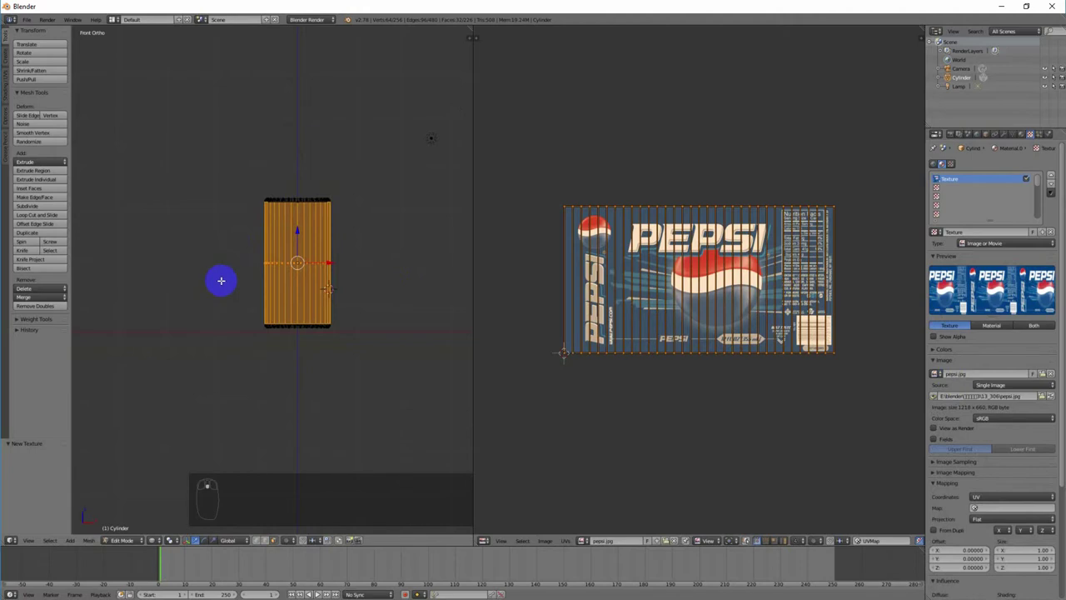
{"action": "scroll", "coordinate": [211, 264], "scroll_direction": "up", "scroll_amount": 1}
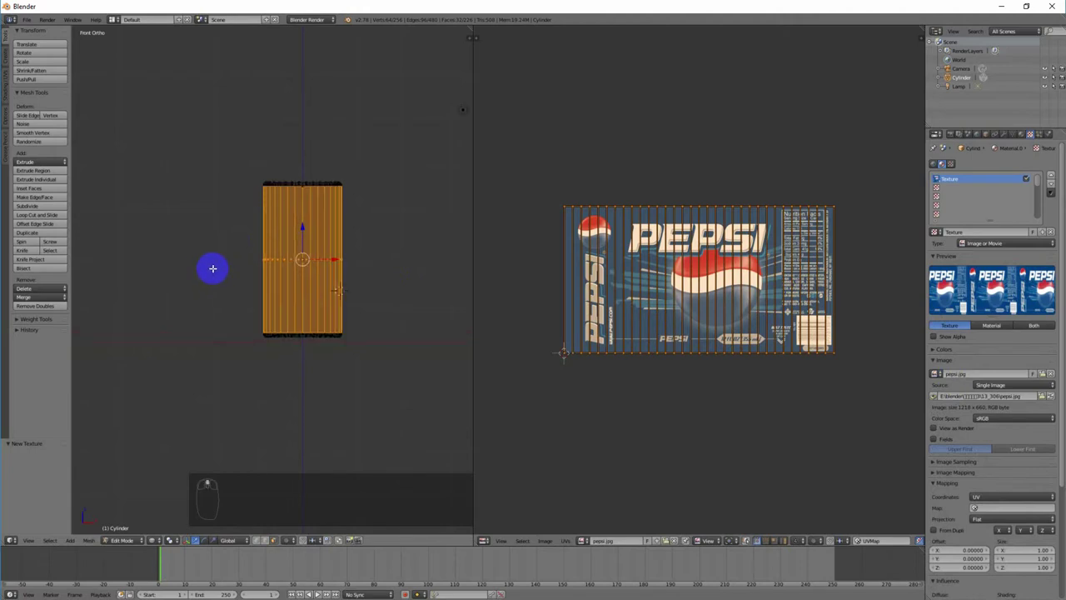
{"action": "key", "text": "Tab"}
{"action": "scroll", "coordinate": [208, 273], "scroll_direction": "down", "scroll_amount": 1}
{"action": "key", "text": "z"}
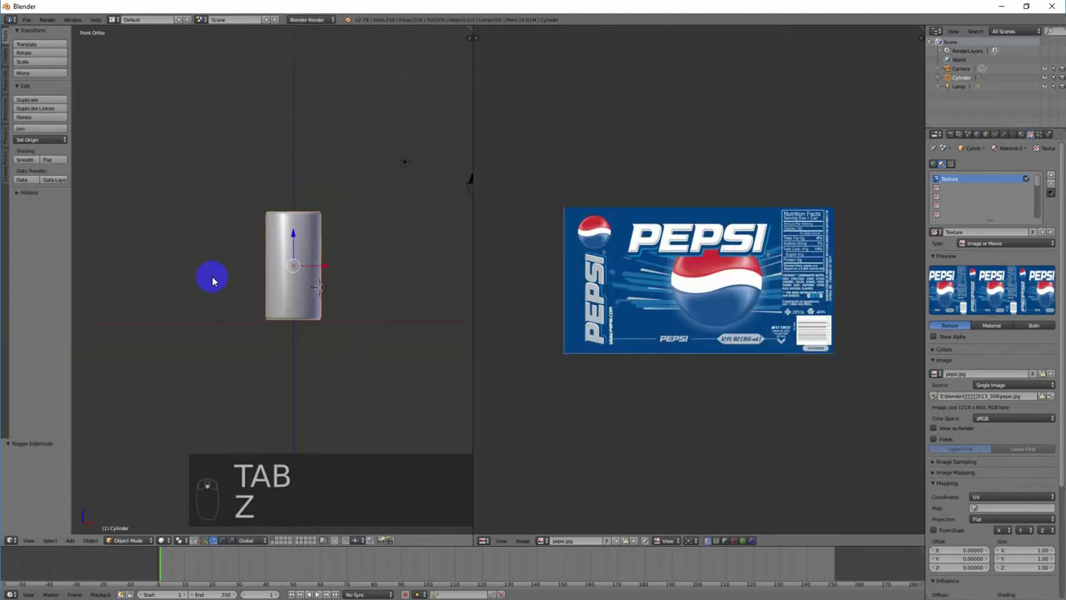
{"action": "middle_click_drag", "start_coordinate": [212, 282], "coordinate": [338, 357]}
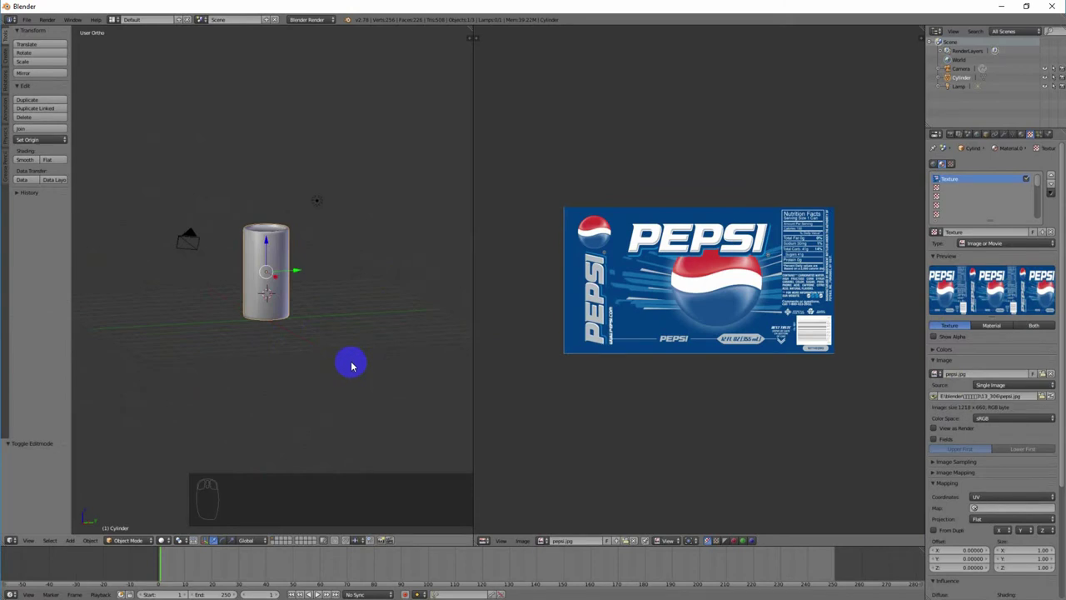
{"action": "middle_click_drag", "start_coordinate": [351, 364], "coordinate": [326, 359]}
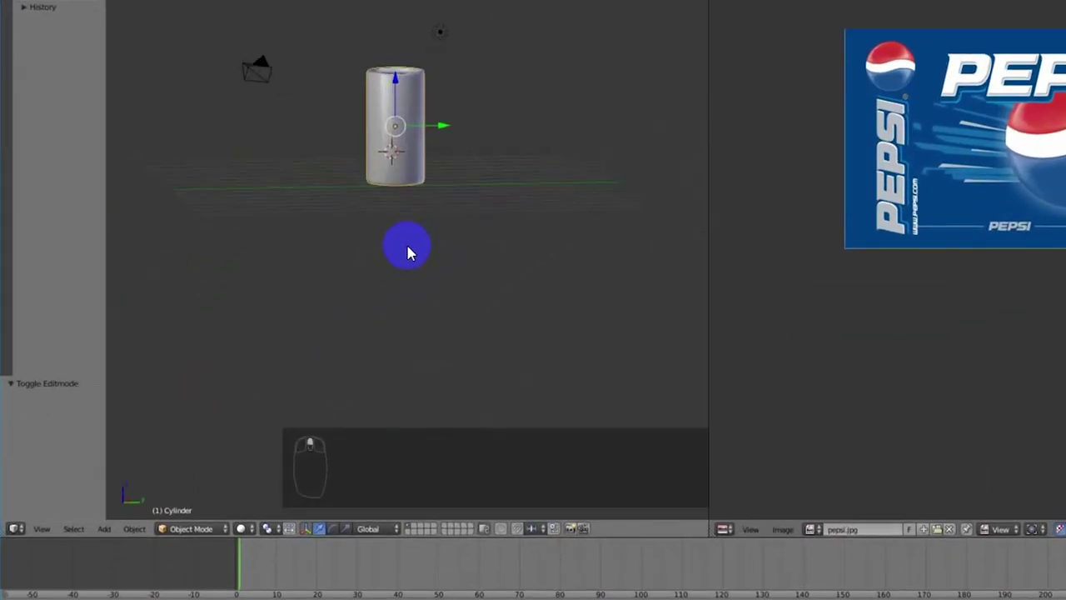
Examine how the label wraps around the can using Rendered viewport shading
{"action": "left_click", "coordinate": [242, 529]}
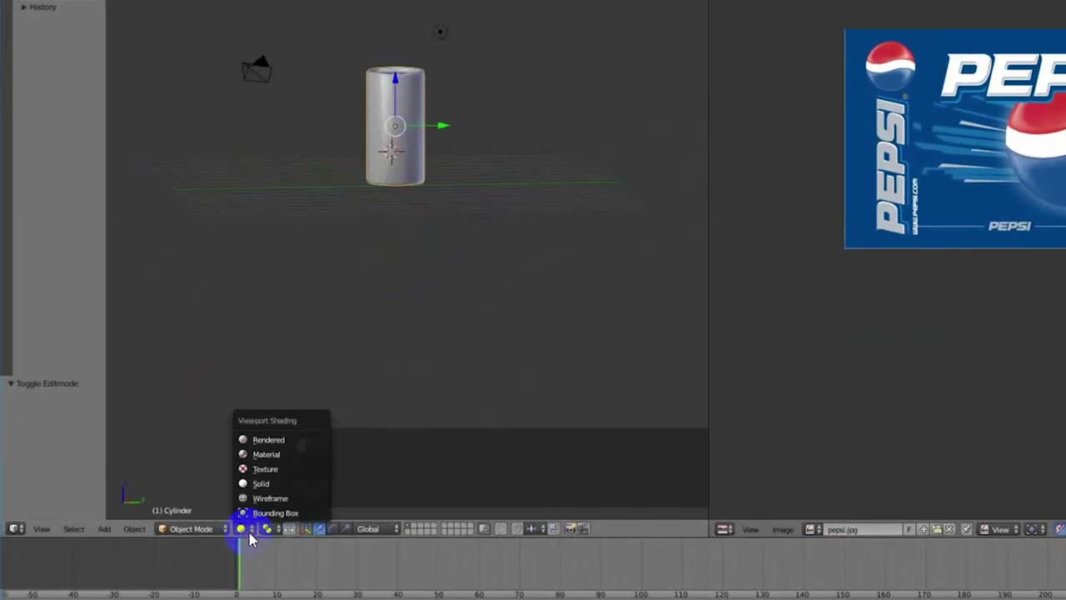
{"action": "left_click", "coordinate": [275, 439]}
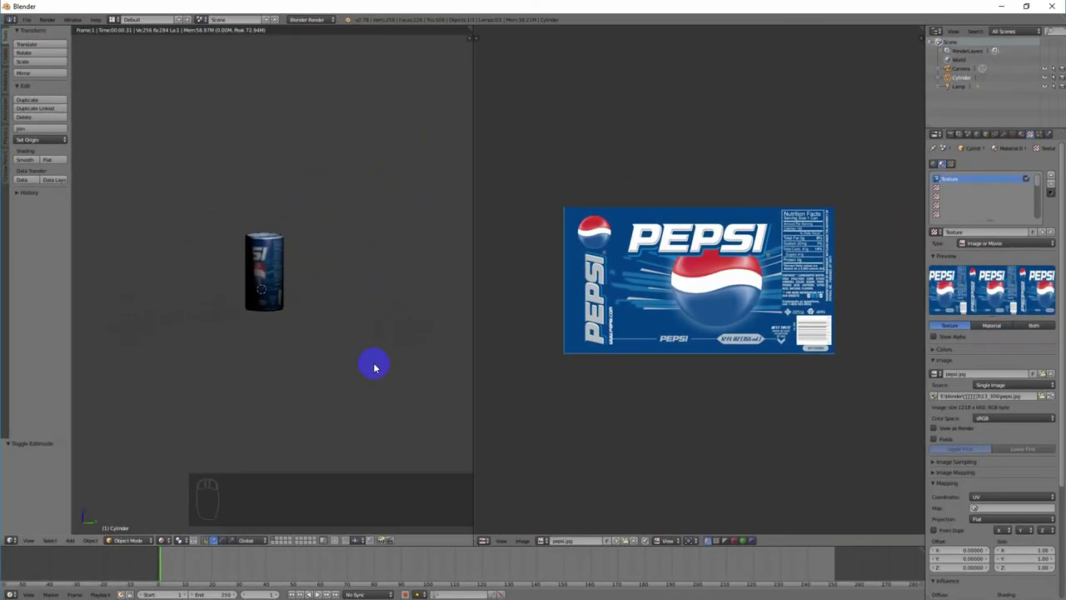
{"action": "middle_click_drag", "start_coordinate": [374, 362], "coordinate": [337, 371]}
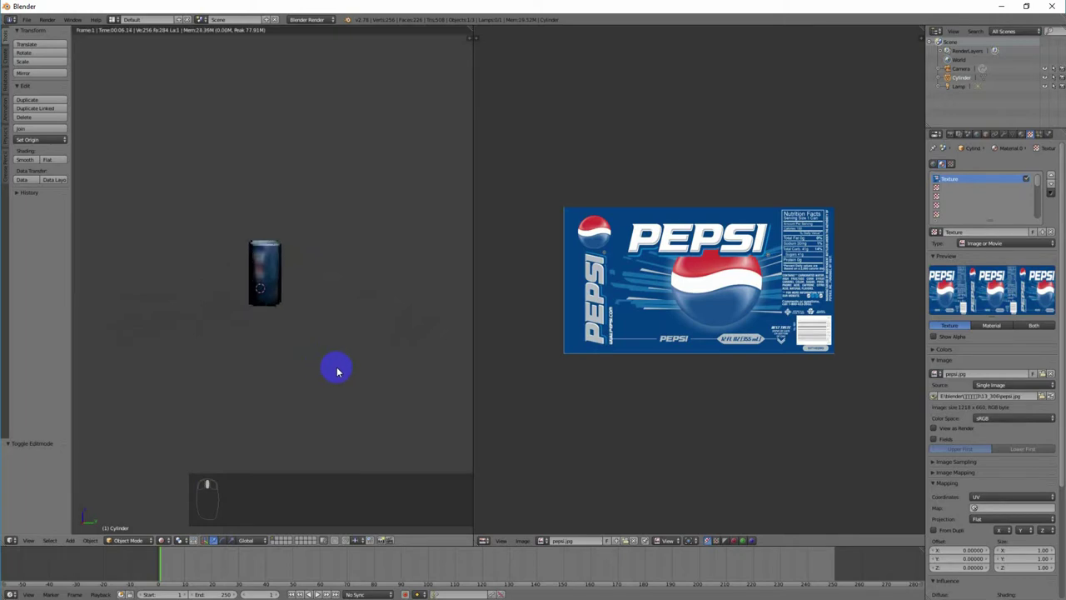
{"action": "scroll", "coordinate": [271, 325], "scroll_direction": "up", "scroll_amount": 4}
{"action": "left_click", "coordinate": [251, 294]}
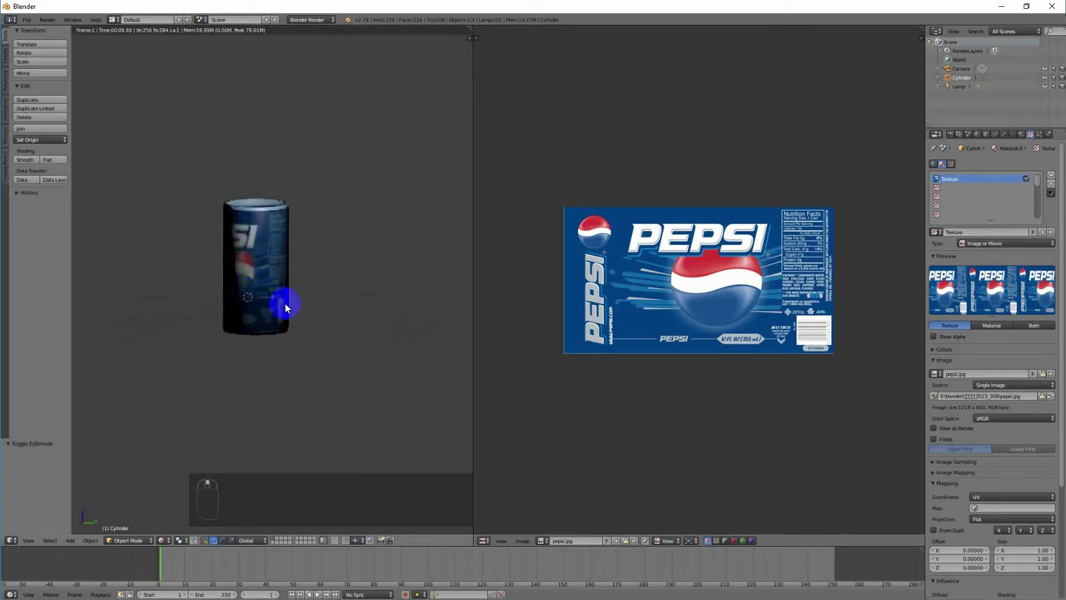
{"action": "middle_click_drag", "start_coordinate": [316, 392], "coordinate": [339, 383]}
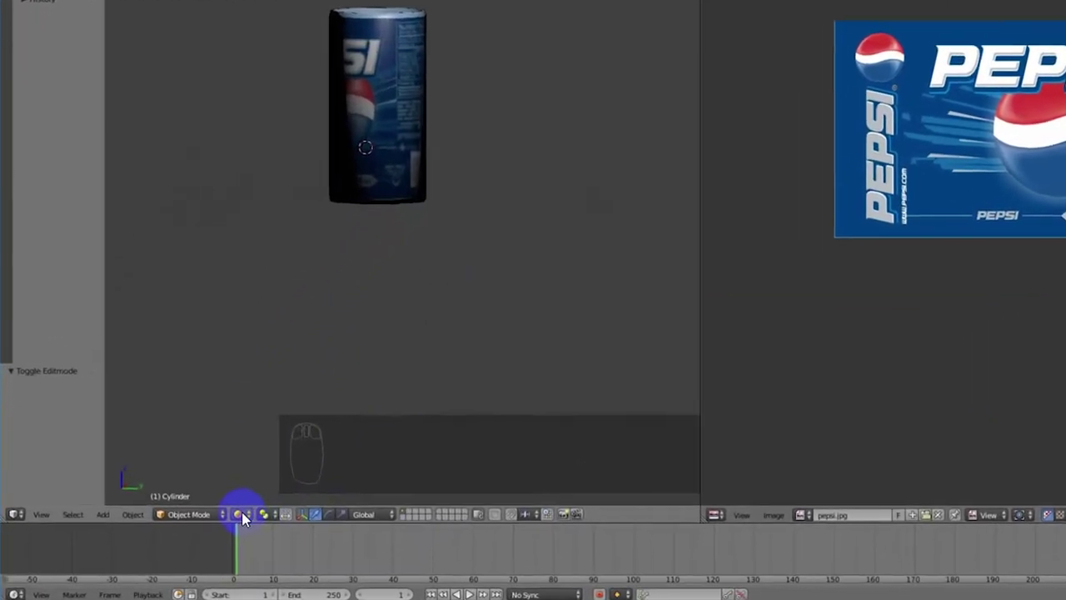
Set the viewport shading back to Solid and put the cylinder in Edit Mode with nothing selected
{"action": "left_click", "coordinate": [160, 540]}
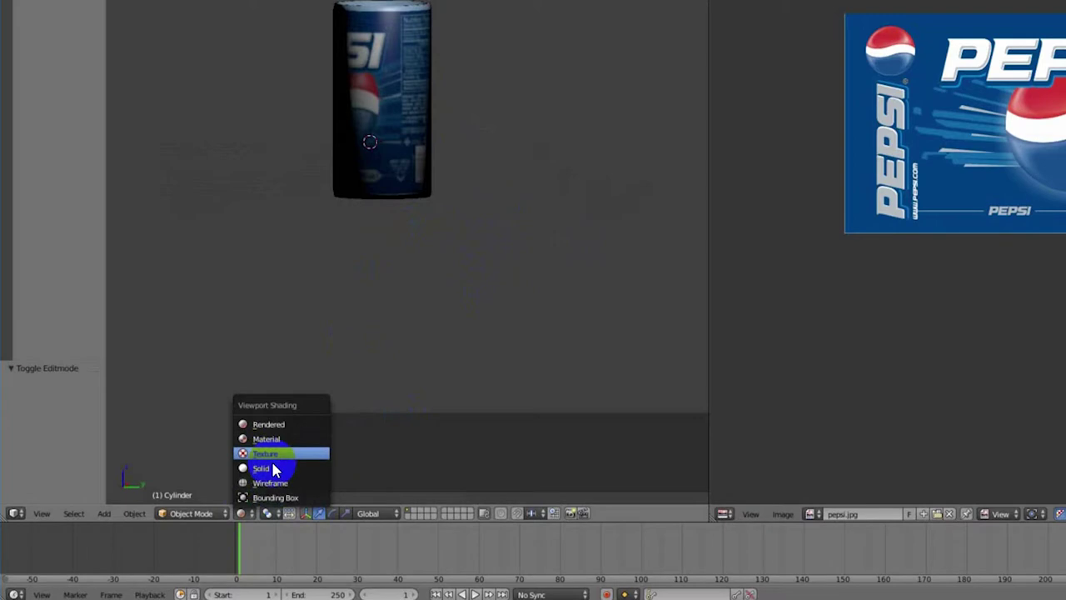
{"action": "left_click", "coordinate": [268, 468]}
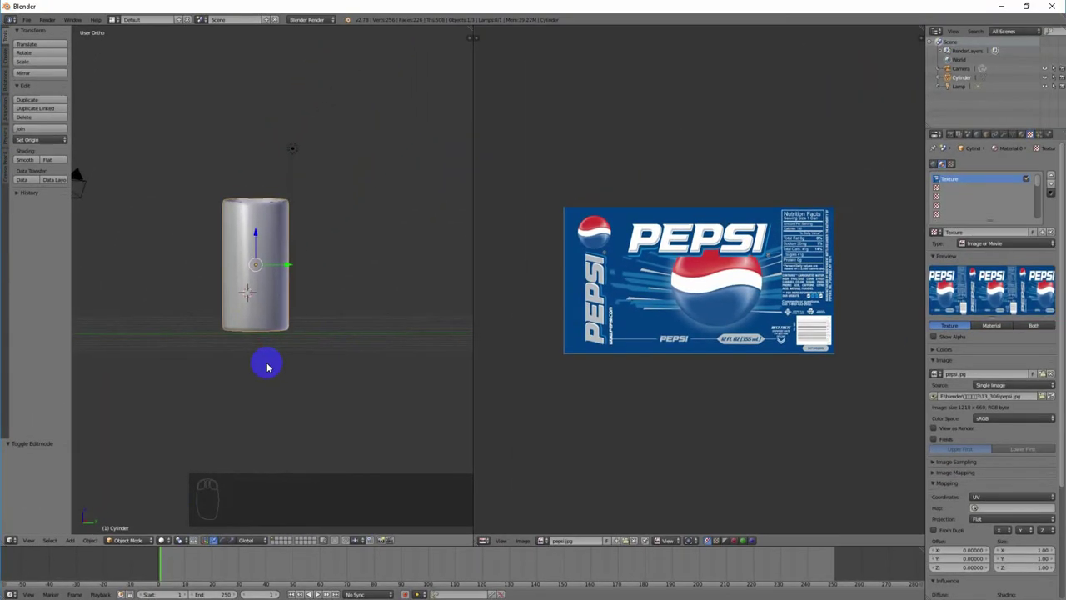
{"action": "key", "text": "Tab"}
{"action": "key", "text": "a"}
{"action": "key", "text": "a"}
{"action": "middle_click_drag", "start_coordinate": [295, 269], "coordinate": [322, 282]}
{"action": "scroll", "coordinate": [322, 282], "scroll_direction": "up", "scroll_amount": 6}
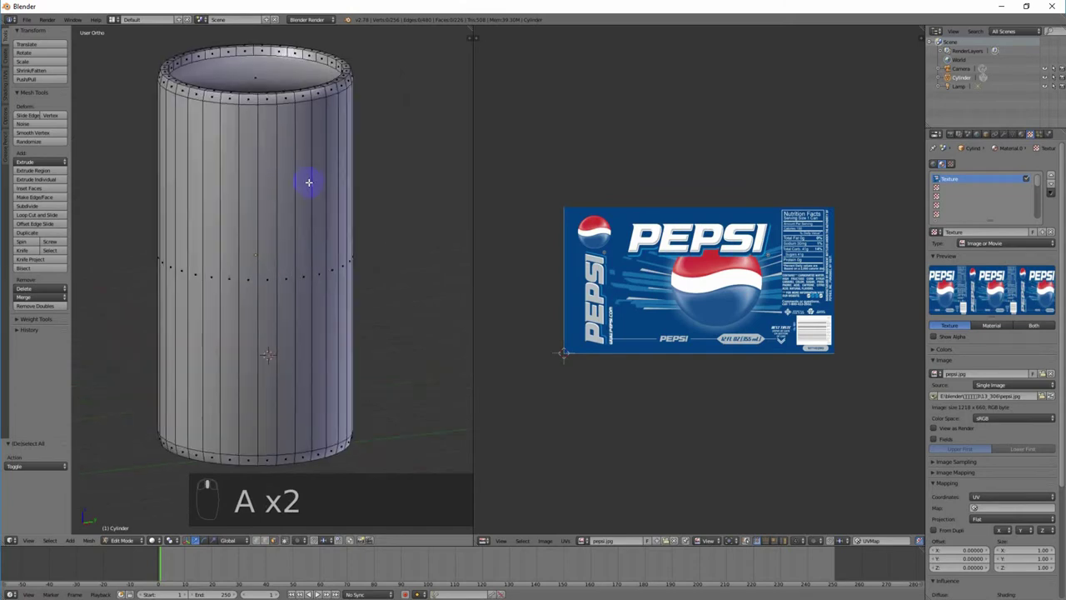
Select all faces of the can's top rim in the front wireframe view and assign them a new material in a second slot
{"action": "key", "text": "KP_1"}
{"action": "middle_click_drag", "start_coordinate": [386, 170], "coordinate": [353, 244], "text": "shift"}
{"action": "key", "text": "z"}
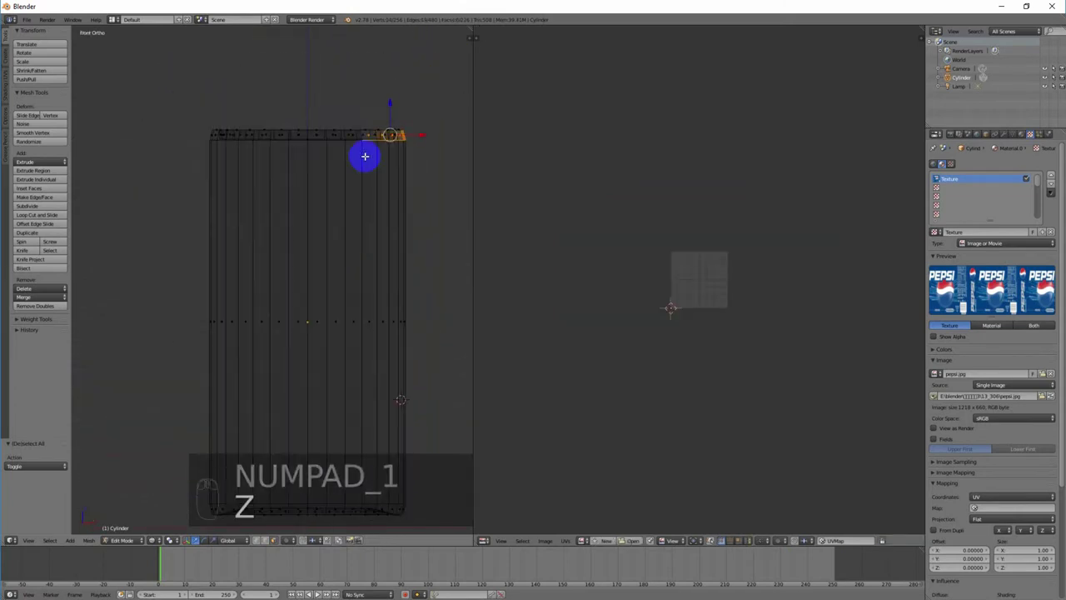
{"action": "key", "text": "b"}
{"action": "left_click_drag", "start_coordinate": [191, 113], "coordinate": [419, 136]}
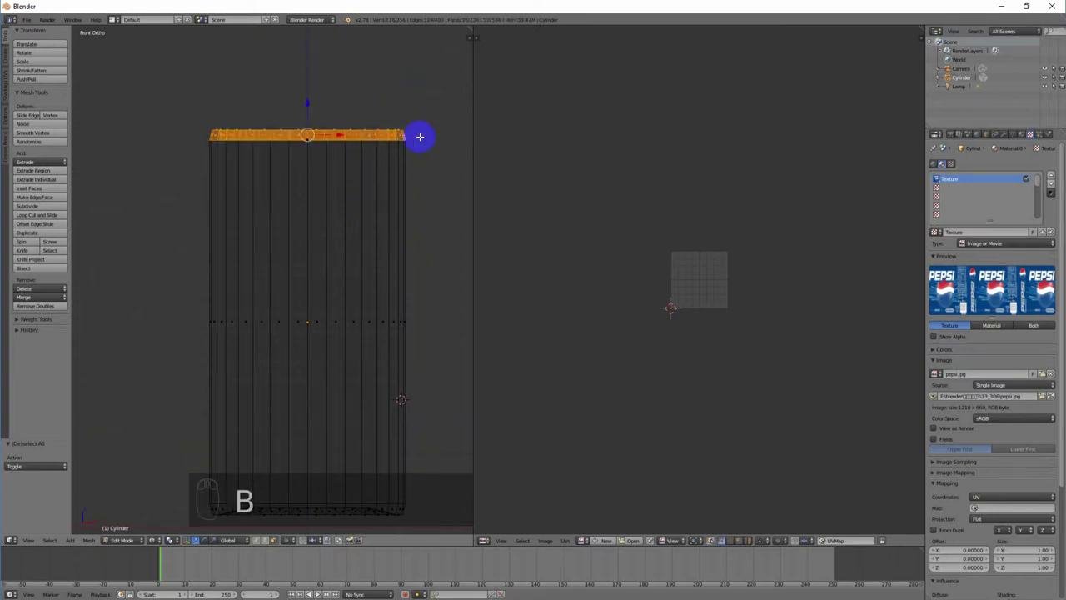
{"action": "scroll", "coordinate": [793, 259], "scroll_direction": "down", "scroll_amount": 1}
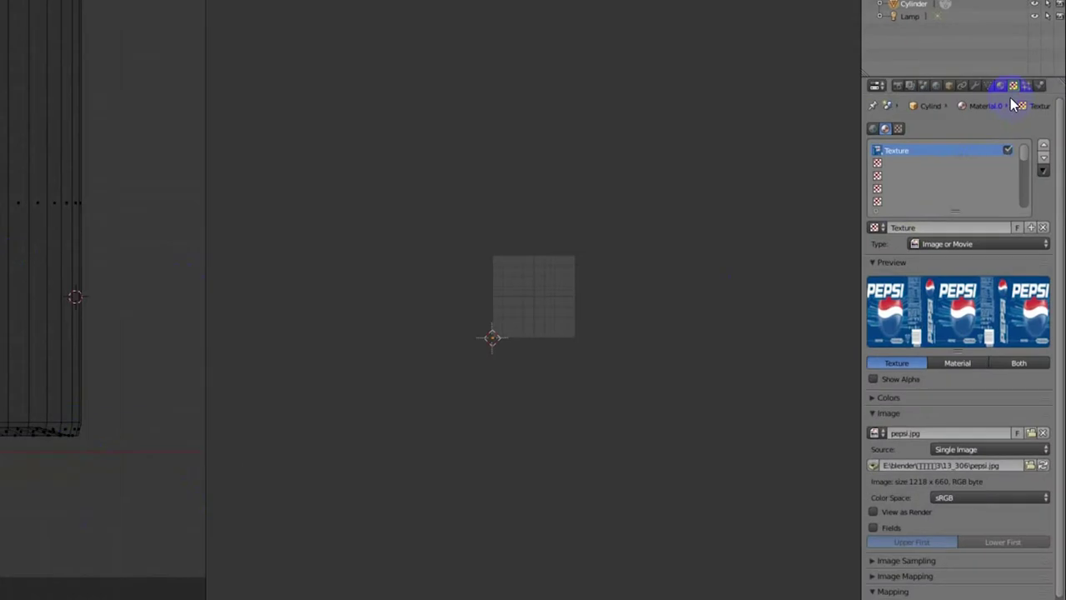
{"action": "left_click", "coordinate": [1019, 134]}
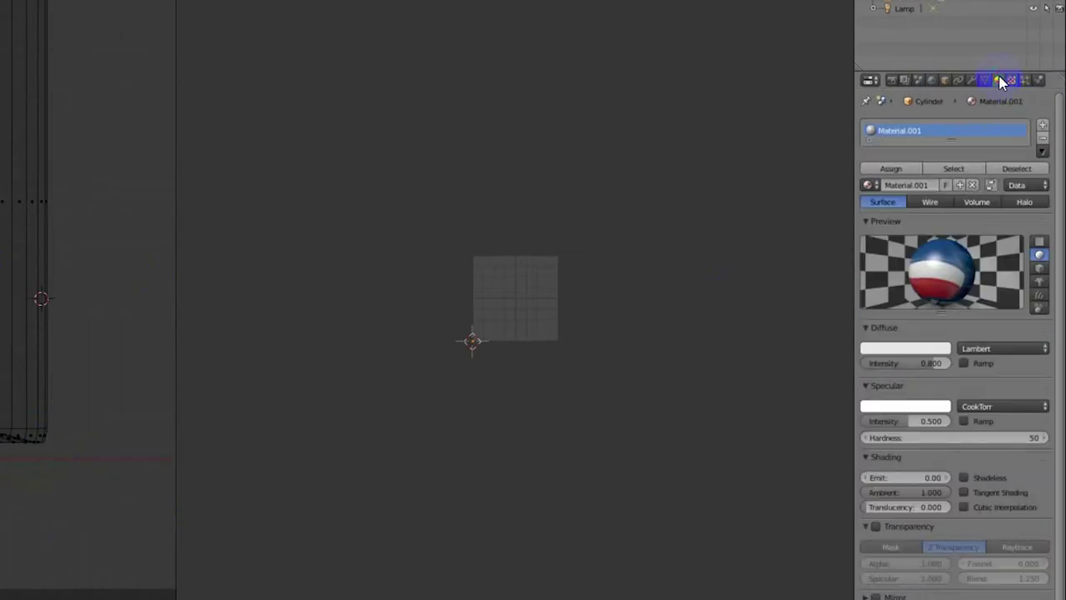
{"action": "left_click", "coordinate": [1044, 129]}
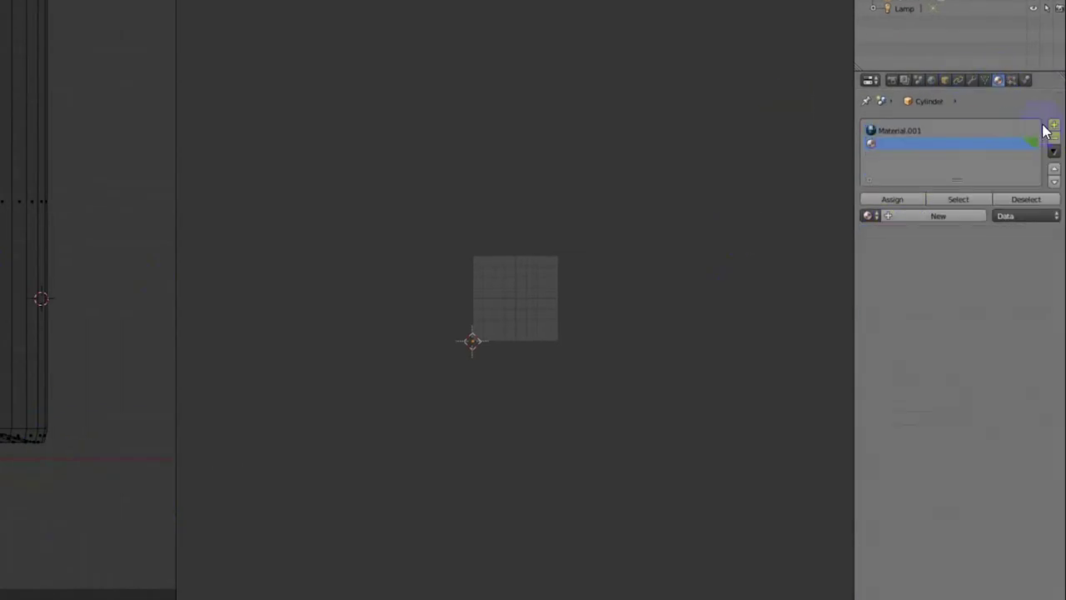
{"action": "left_click", "coordinate": [937, 218]}
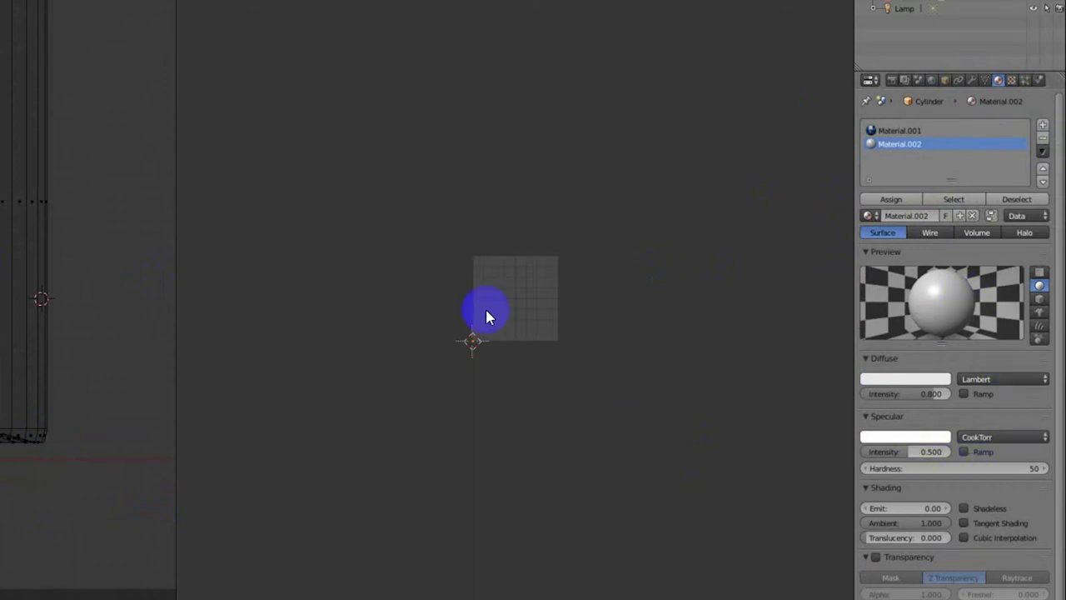
{"action": "left_click", "coordinate": [877, 199]}
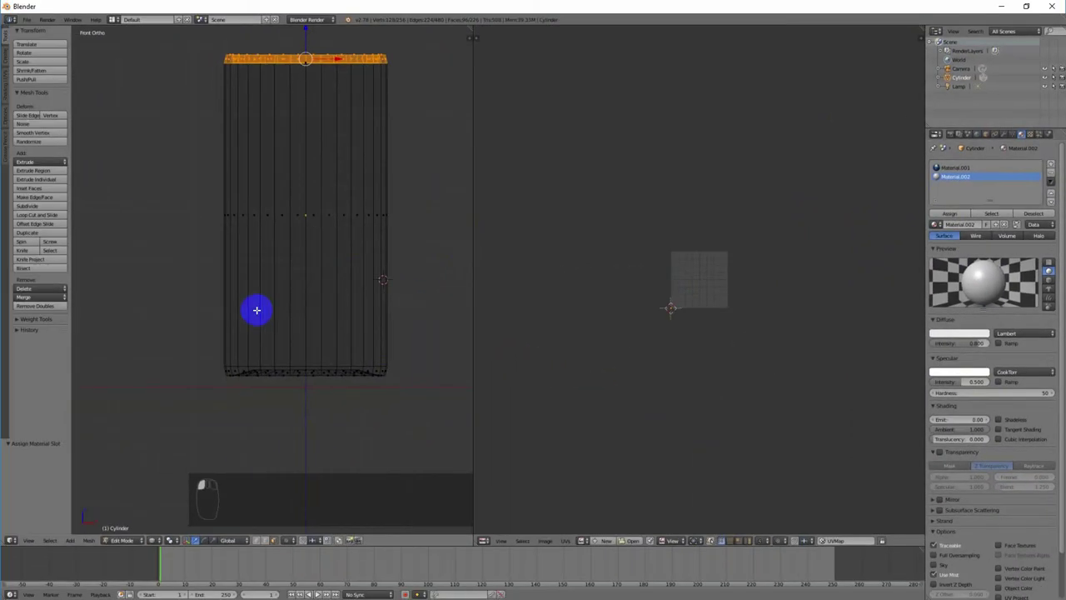
Select all faces of the can's bottom rim in the front wireframe view and assign them Material.002
{"action": "key", "text": "z"}
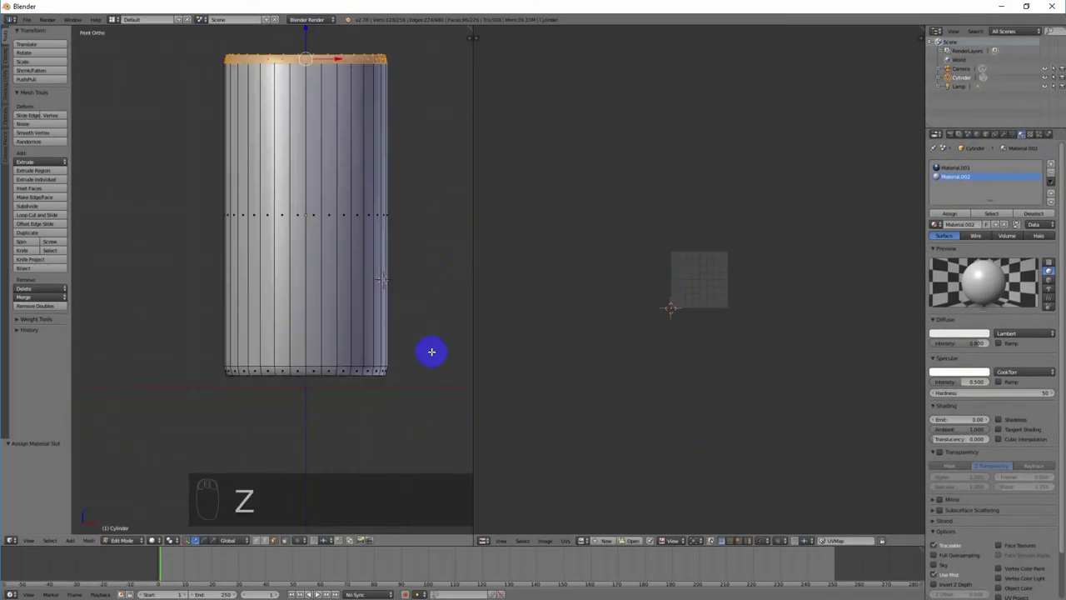
{"action": "key", "text": "a"}
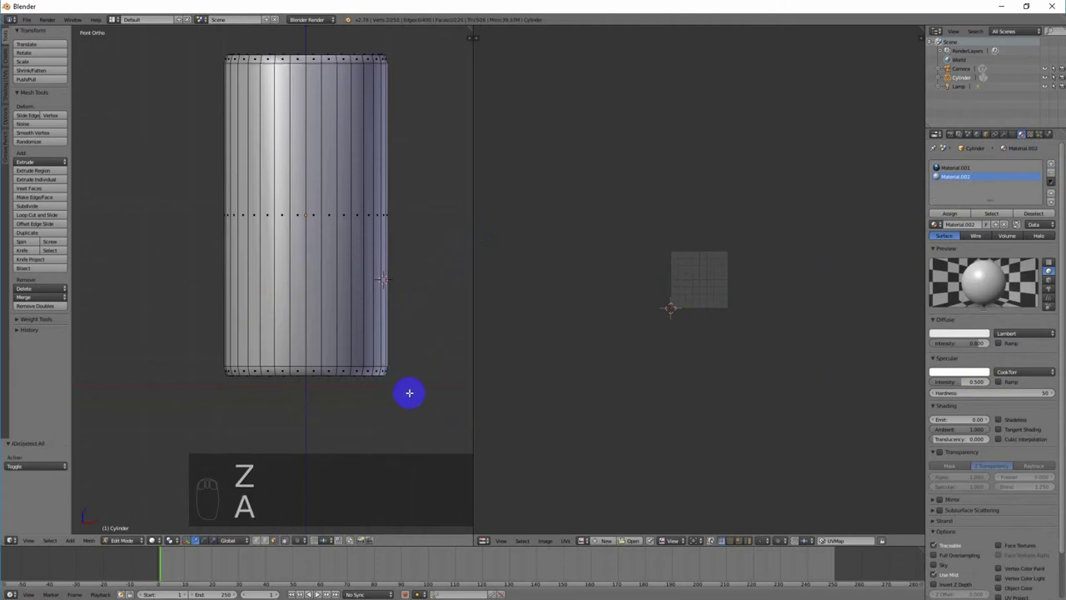
{"action": "key", "text": "z"}
{"action": "key", "text": "b"}
{"action": "left_click_drag", "start_coordinate": [413, 389], "coordinate": [209, 368]}
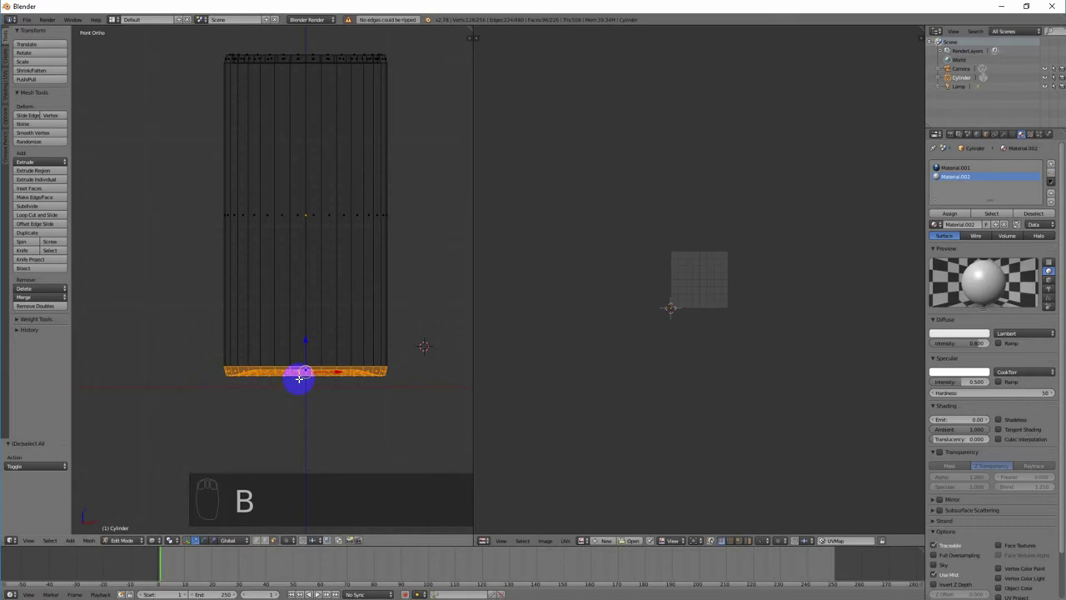
{"action": "left_click", "coordinate": [956, 216]}
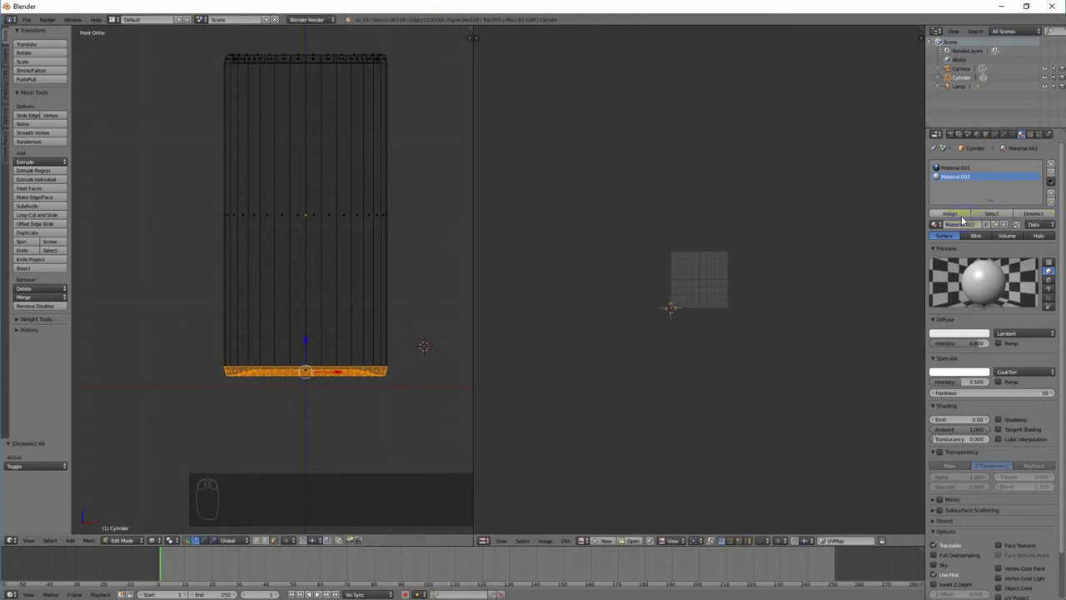
Select the can's bottom and top cap faces in solid display and assign them Material.002
{"action": "key", "text": "z"}
{"action": "key", "text": "Tab"}
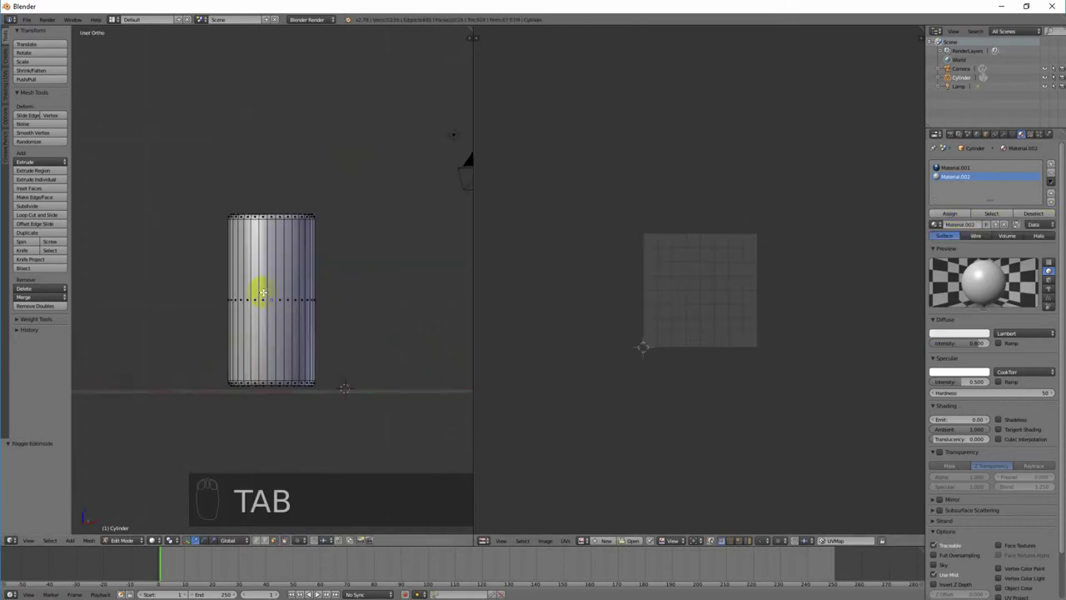
{"action": "middle_click_drag", "start_coordinate": [279, 374], "coordinate": [330, 329]}
{"action": "right_click", "coordinate": [252, 367]}
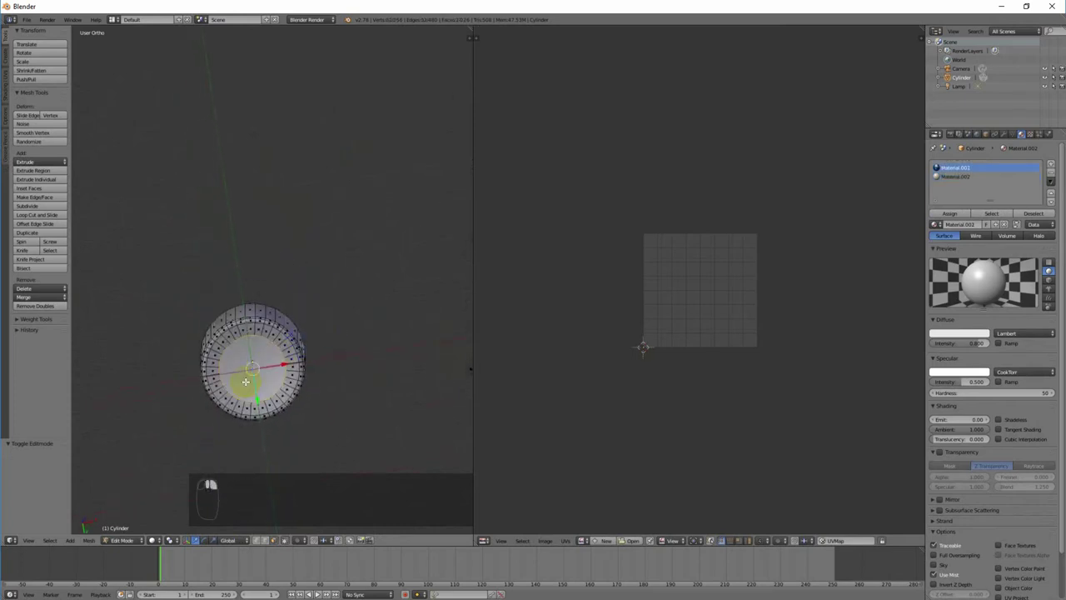
{"action": "middle_click_drag", "start_coordinate": [282, 290], "coordinate": [278, 371]}
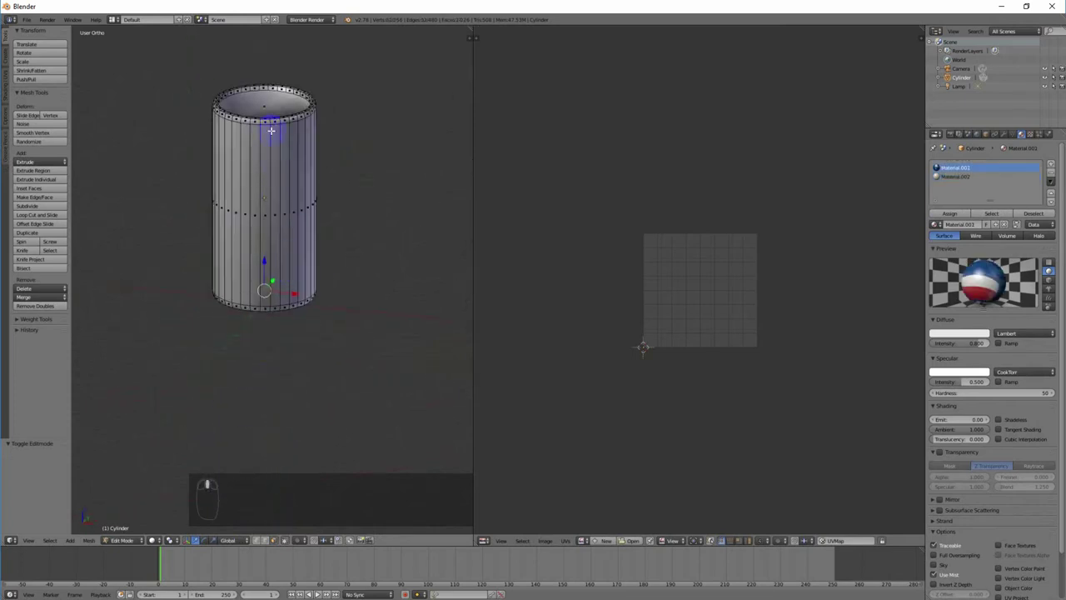
{"action": "right_click", "coordinate": [266, 102]}
{"action": "middle_click_drag", "start_coordinate": [319, 137], "coordinate": [656, 218]}
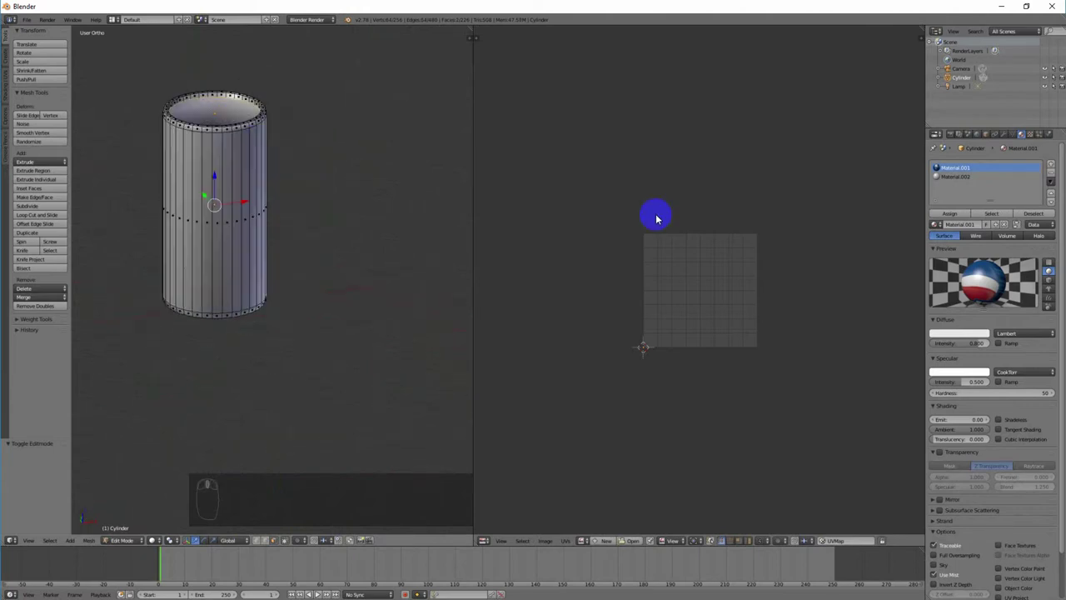
{"action": "left_click", "coordinate": [946, 215]}
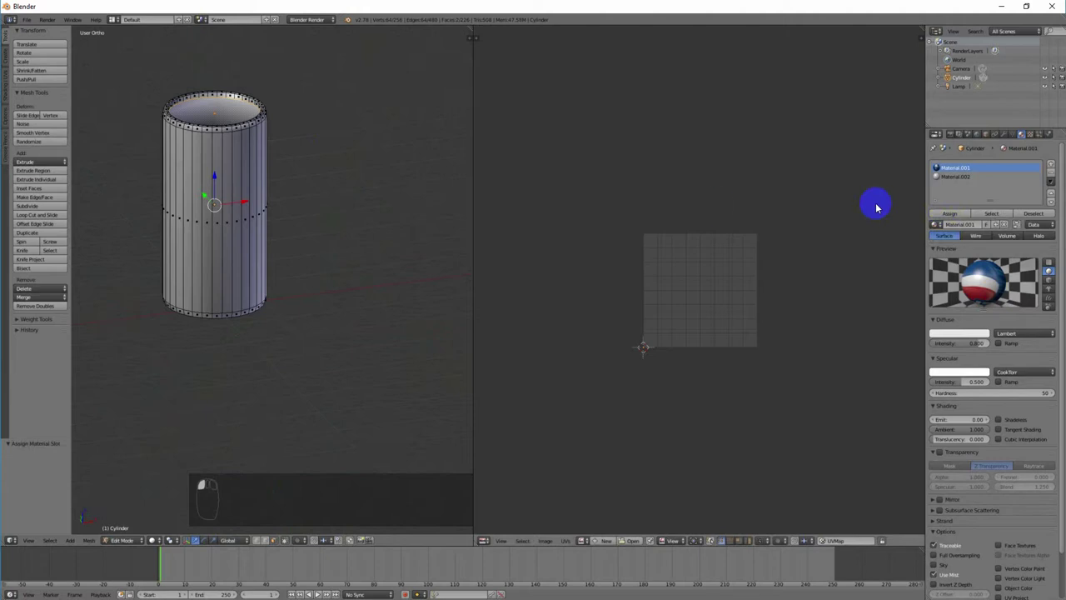
{"action": "left_click", "coordinate": [950, 176]}
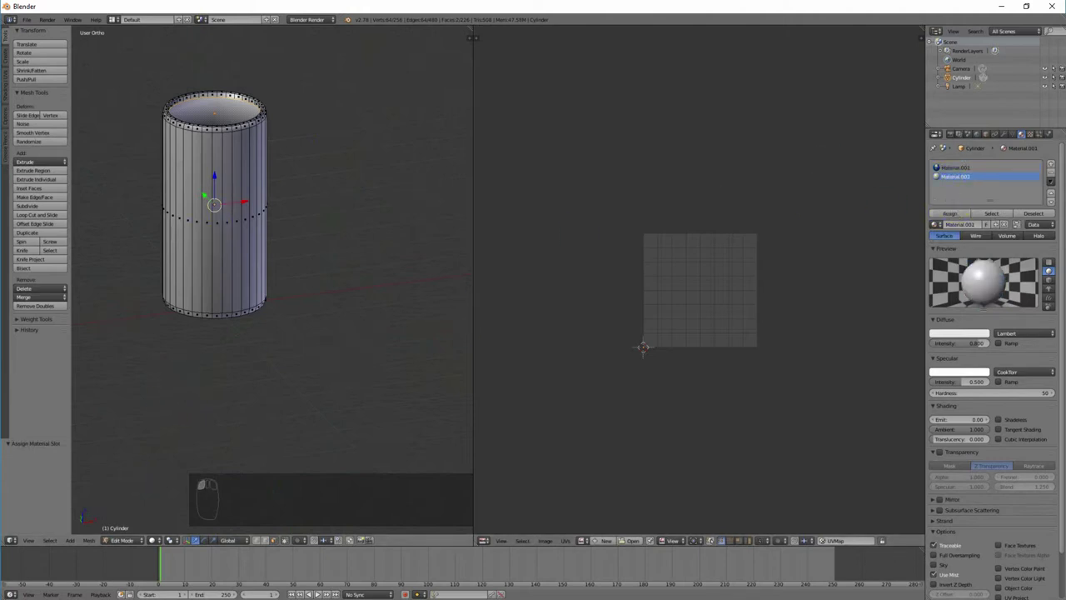
Examine the label and rim materials around the can in Material viewport shading, and return to Solid shading
{"action": "left_click", "coordinate": [152, 540]}
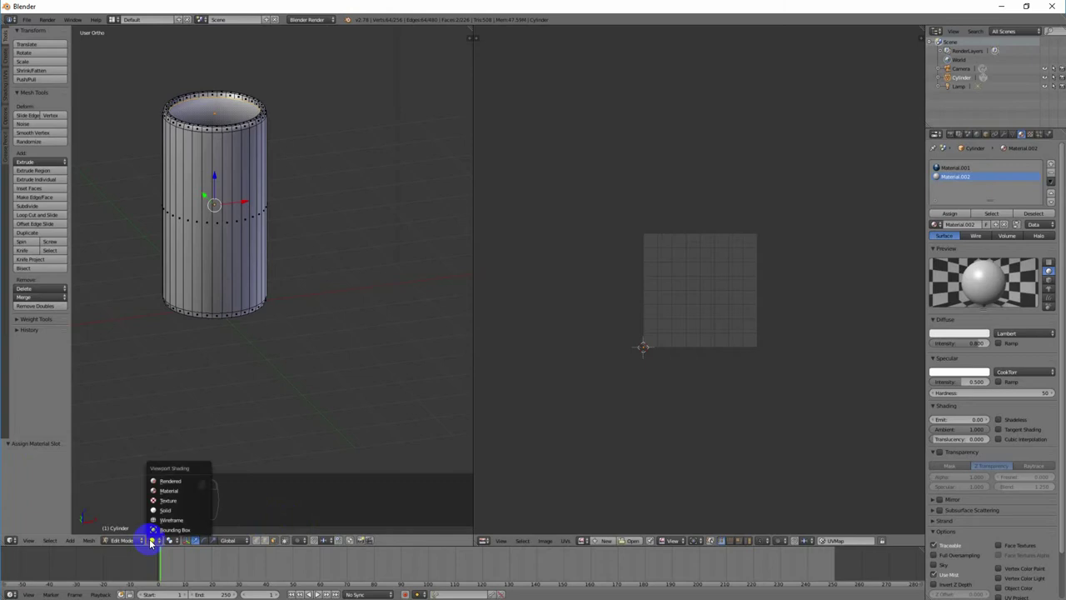
{"action": "left_click", "coordinate": [181, 491]}
{"action": "mouse_move", "coordinate": [285, 329]}
{"action": "middle_mouse_down"}
{"action": "mouse_move", "coordinate": [247, 291]}
{"action": "mouse_move", "coordinate": [232, 326]}
{"action": "mouse_move", "coordinate": [281, 206]}
{"action": "mouse_move", "coordinate": [240, 294]}
{"action": "mouse_move", "coordinate": [238, 255]}
{"action": "mouse_move", "coordinate": [260, 302]}
{"action": "middle_mouse_up"}
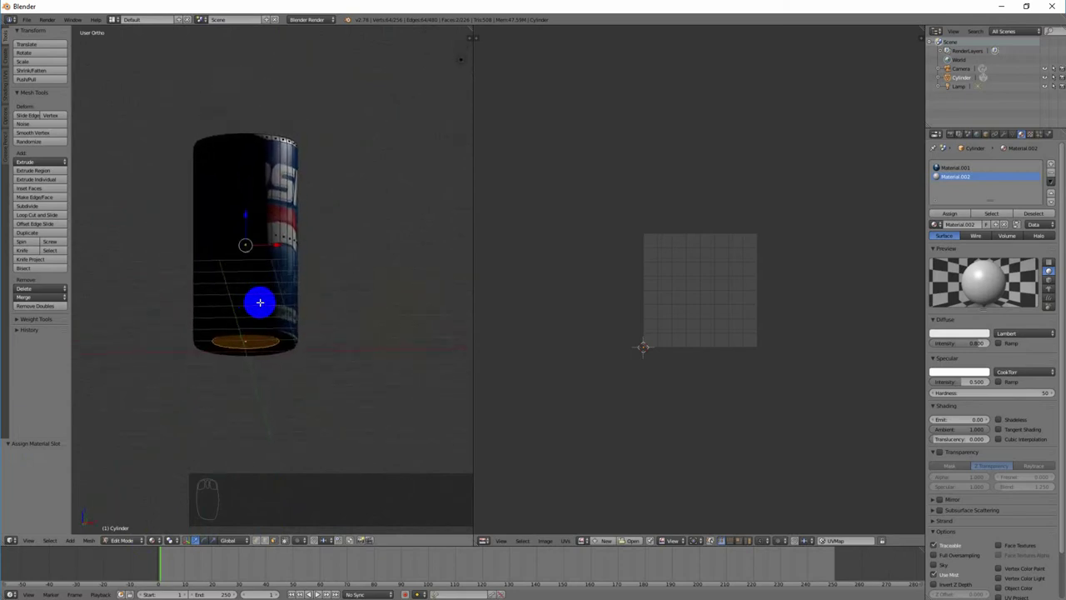
{"action": "middle_click_drag", "start_coordinate": [333, 259], "coordinate": [322, 278]}
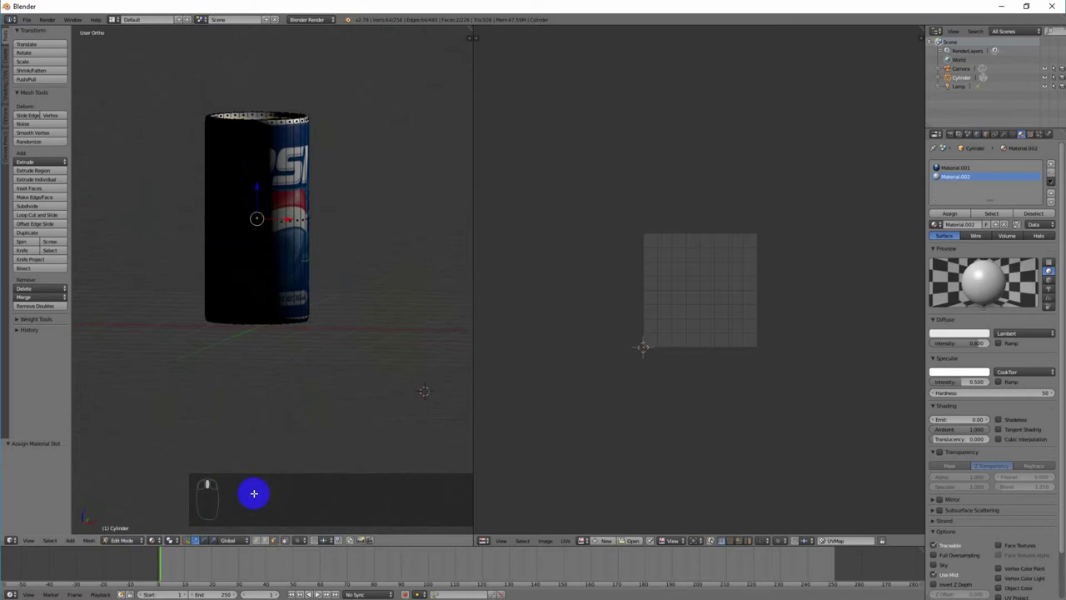
{"action": "left_click", "coordinate": [167, 540]}
{"action": "left_click", "coordinate": [166, 516]}
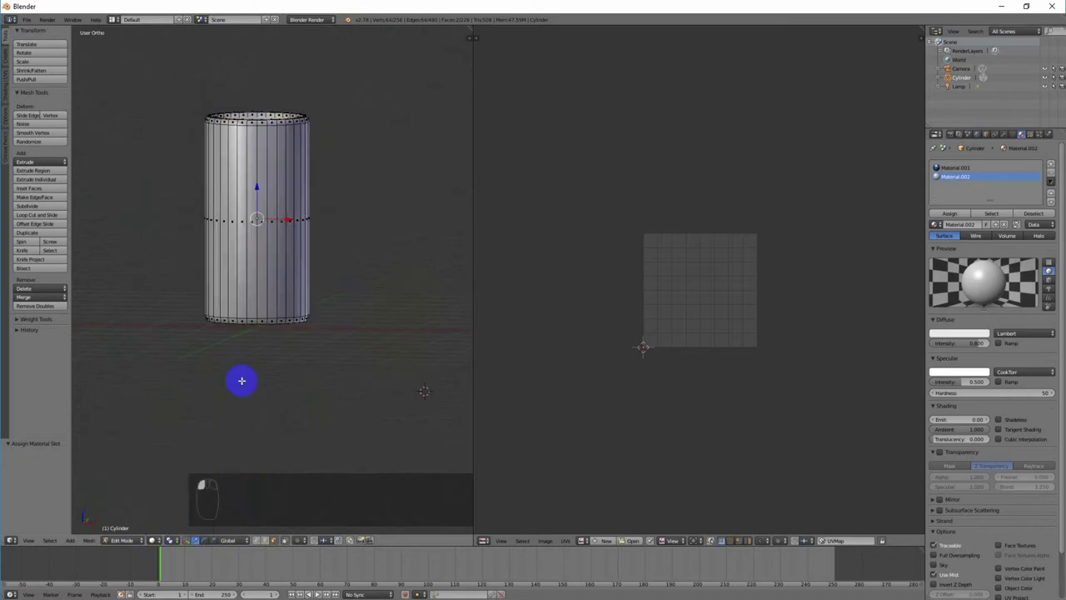
Return the can to Object Mode and reset the 3D cursor to the scene's centre
{"action": "scroll", "coordinate": [303, 323], "scroll_direction": "down", "scroll_amount": 4}
{"action": "key", "text": "Tab"}
{"action": "key", "text": "shift+c"}
{"action": "middle_click_drag", "start_coordinate": [305, 319], "coordinate": [366, 343]}
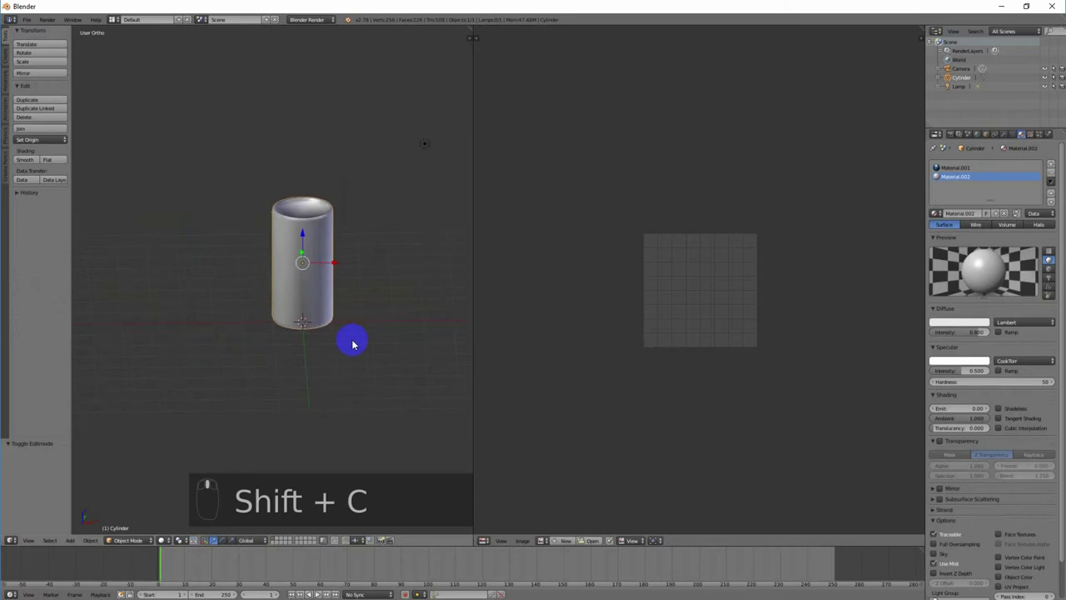
Add a plane under the can at the origin and scale it up by a factor of about 28
{"action": "key", "text": "shift+a"}
{"action": "mouse_move", "coordinate": [353, 345]}
{"action": "left_click", "coordinate": [407, 343]}
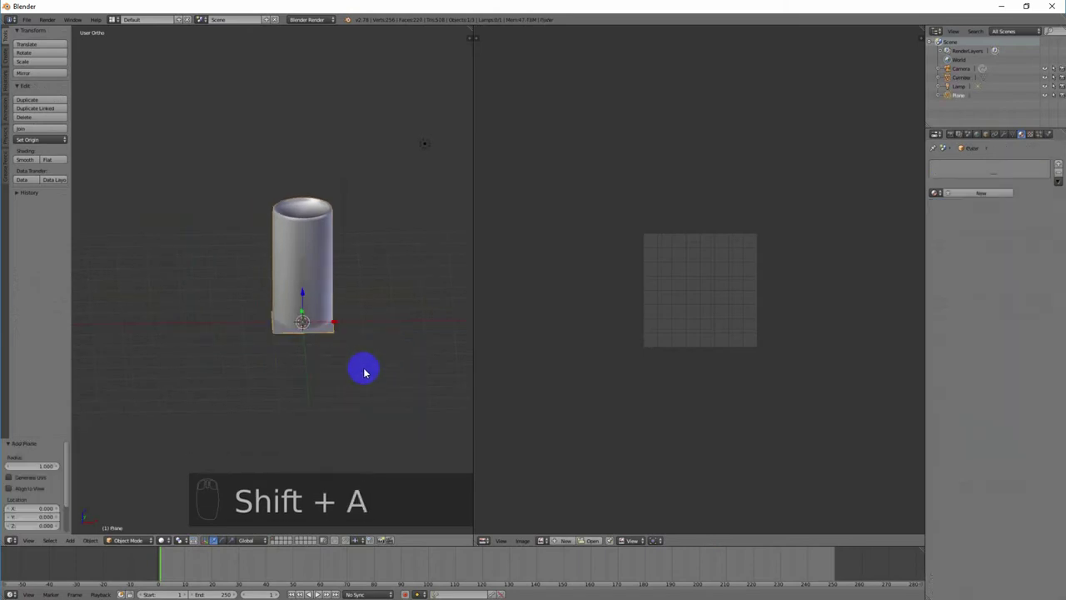
{"action": "key", "text": "s"}
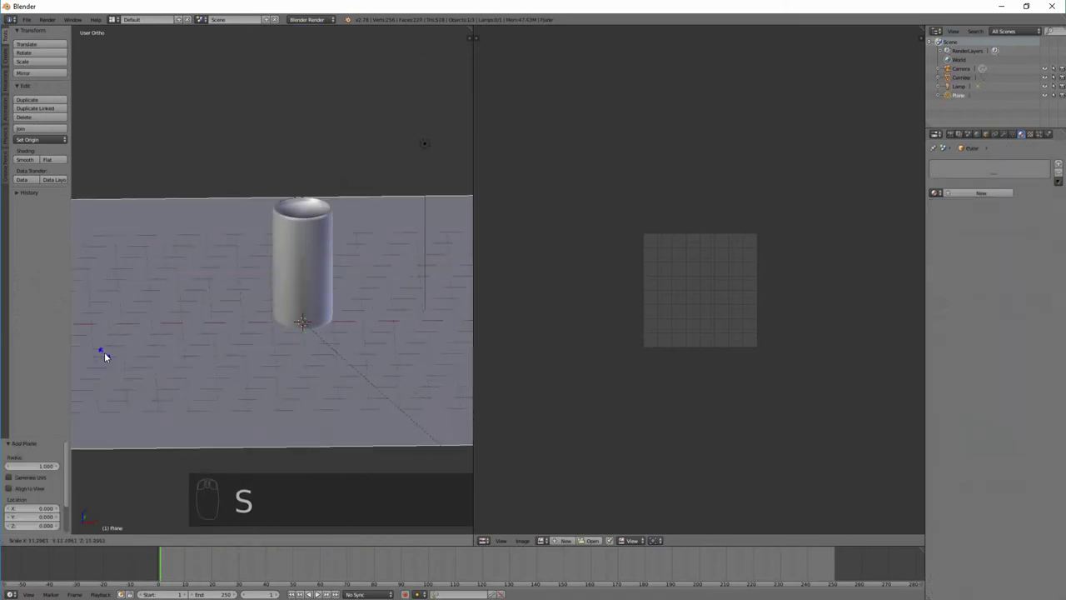
{"action": "left_click", "coordinate": [375, 369]}
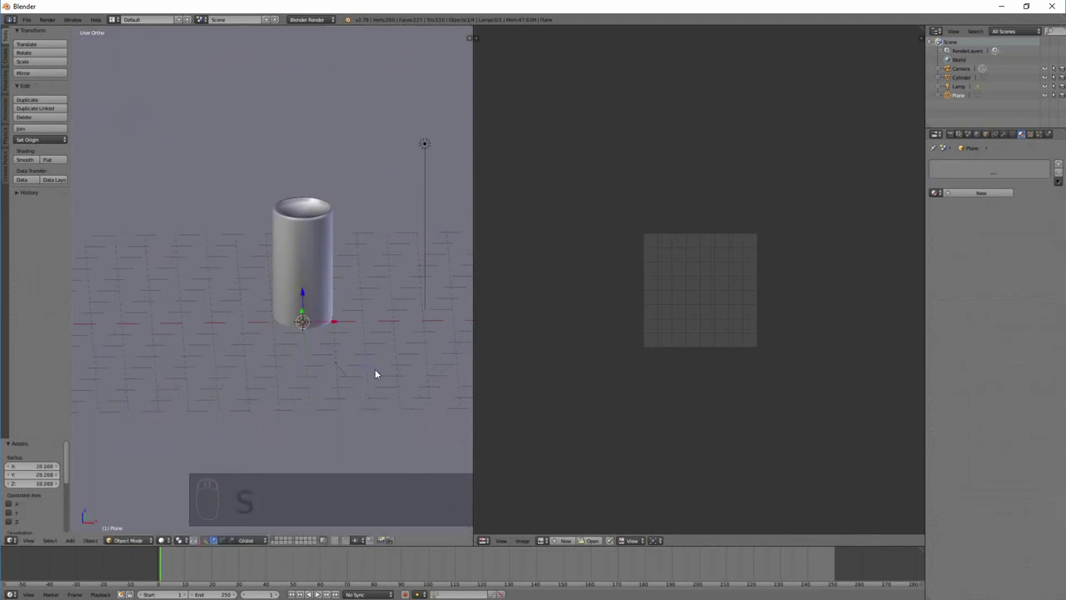
Move the ground plane about 15.7 units along the X axis, away from the camera, checking its coverage in camera view
{"action": "scroll", "coordinate": [385, 350], "scroll_direction": "down", "scroll_amount": 3}
{"action": "key", "text": "KP_0"}
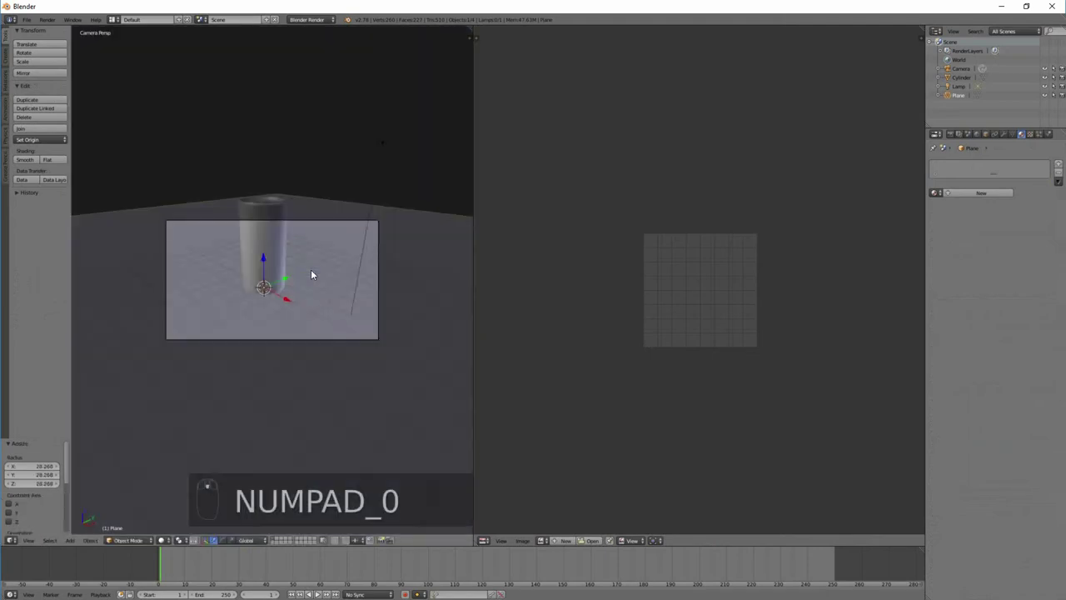
{"action": "key", "text": "KP_0"}
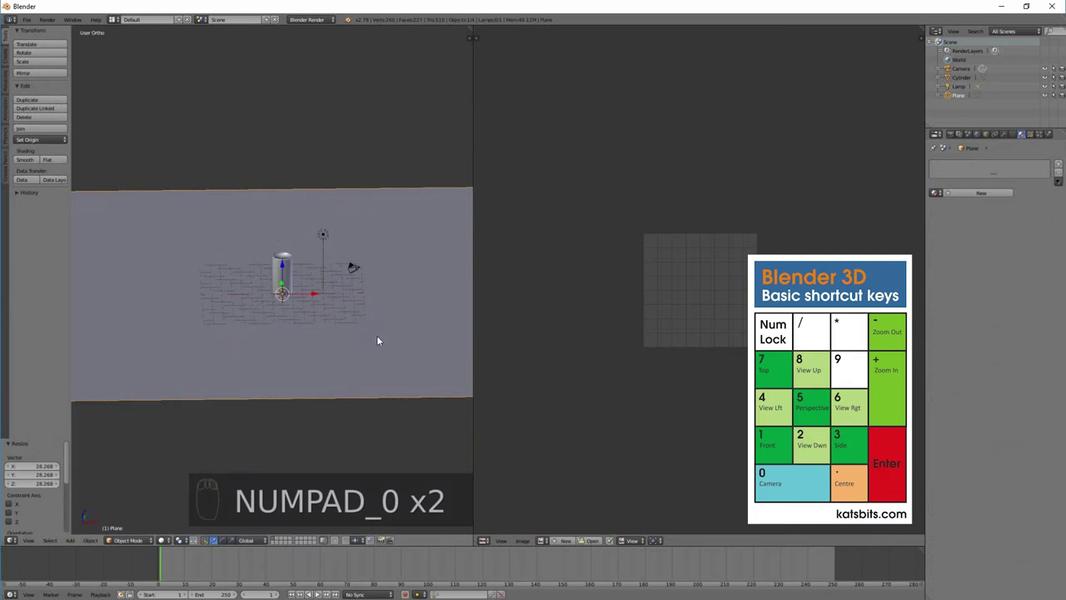
{"action": "key", "text": "g"}
{"action": "key", "text": "x"}
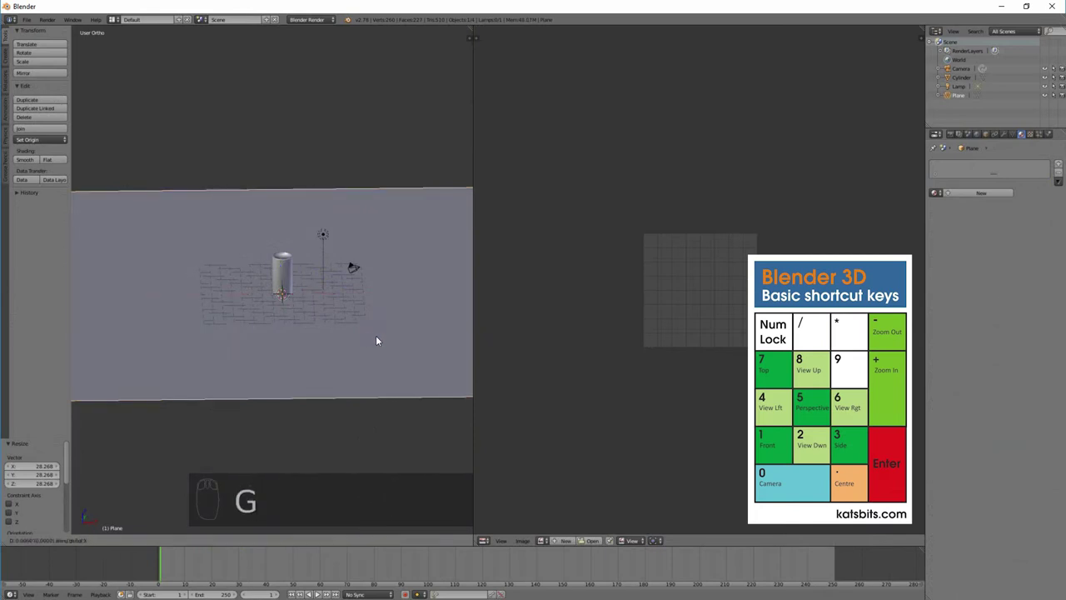
{"action": "left_click", "coordinate": [217, 322]}
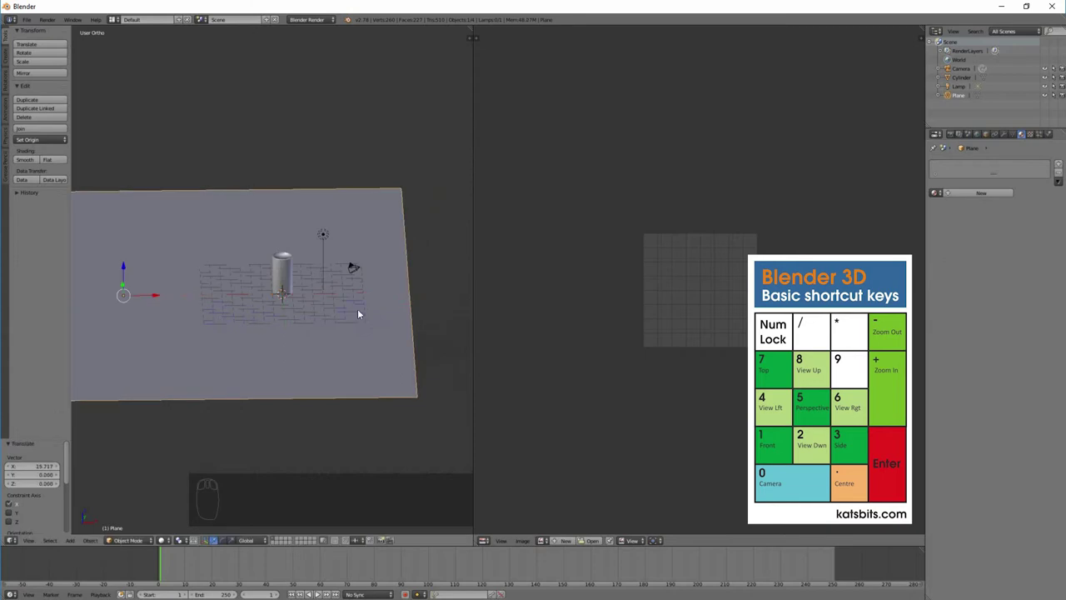
{"action": "key", "text": "KP_0"}
{"action": "key", "text": "KP_0"}
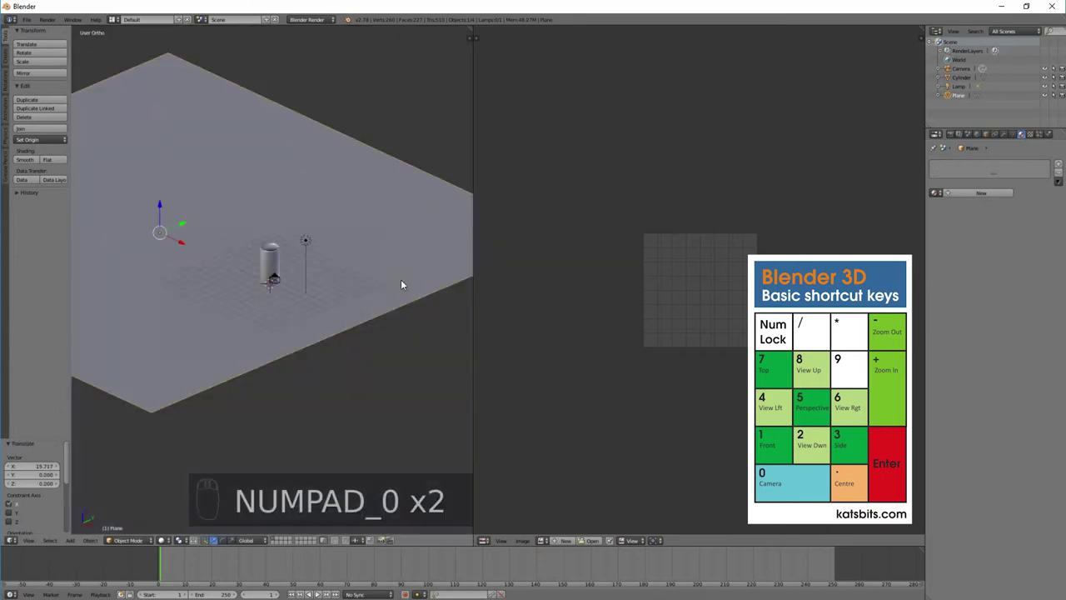
Try moving the can about 3.2 units along X towards the camera, check it in camera view, and undo the move
{"action": "right_click", "coordinate": [284, 282]}
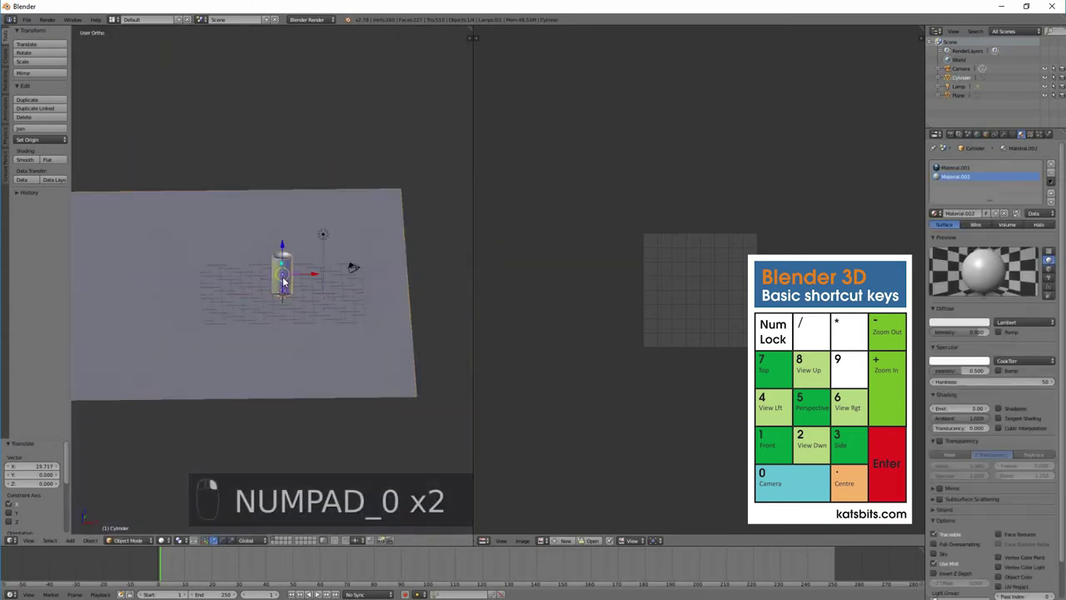
{"action": "key", "text": "g"}
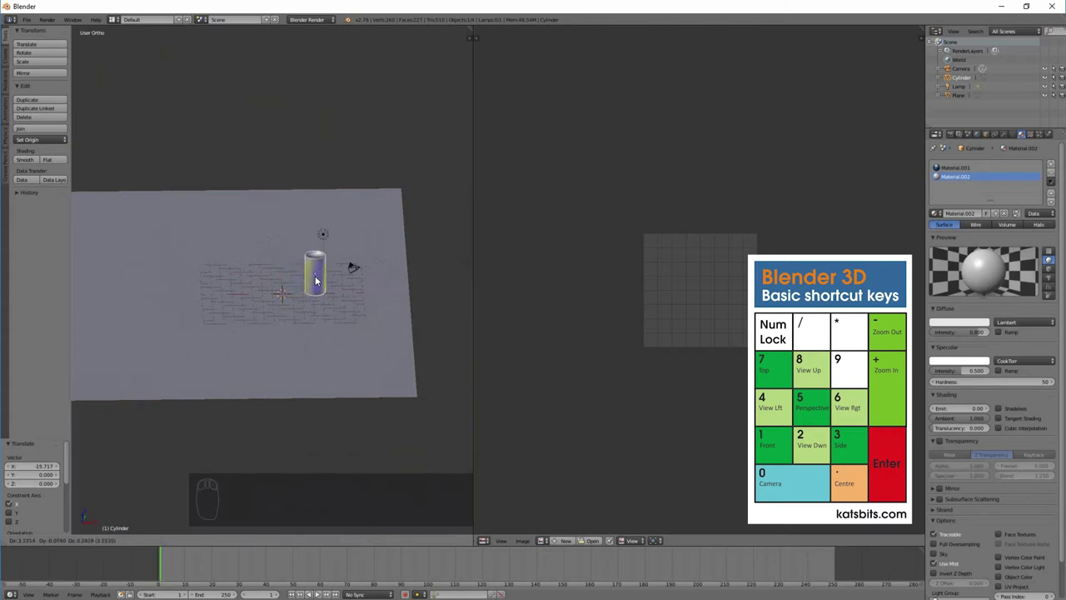
{"action": "left_click", "coordinate": [315, 282]}
{"action": "key", "text": "KP_0"}
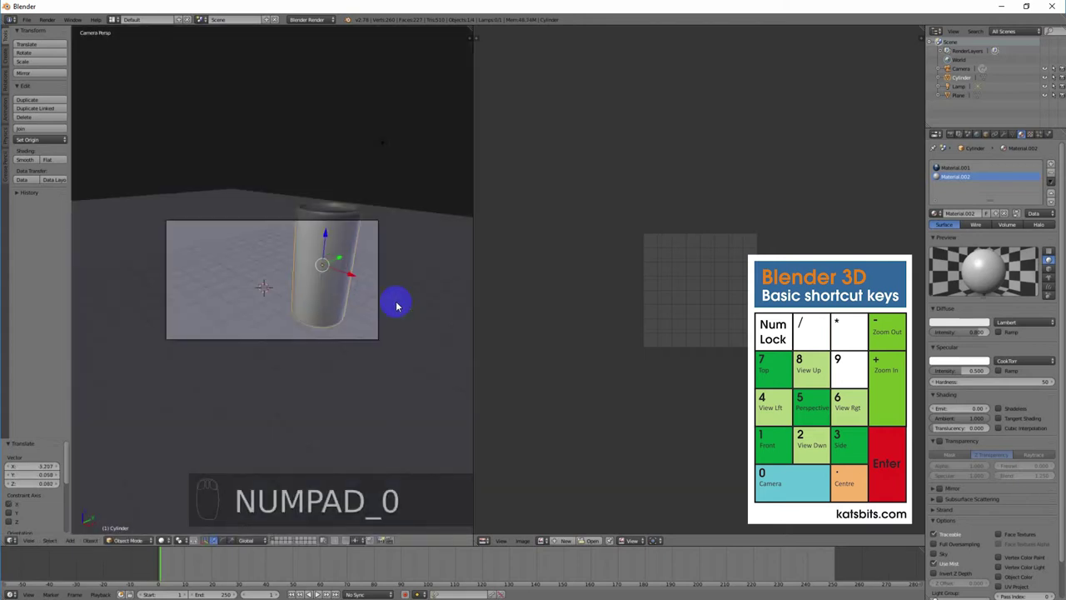
{"action": "key", "text": "ctrl+z"}
Select the camera and move it in top view to just in front of the can, about -7.2 units in X and -3.2 in Y
{"action": "scroll", "coordinate": [333, 275], "scroll_direction": "down", "scroll_amount": 4}
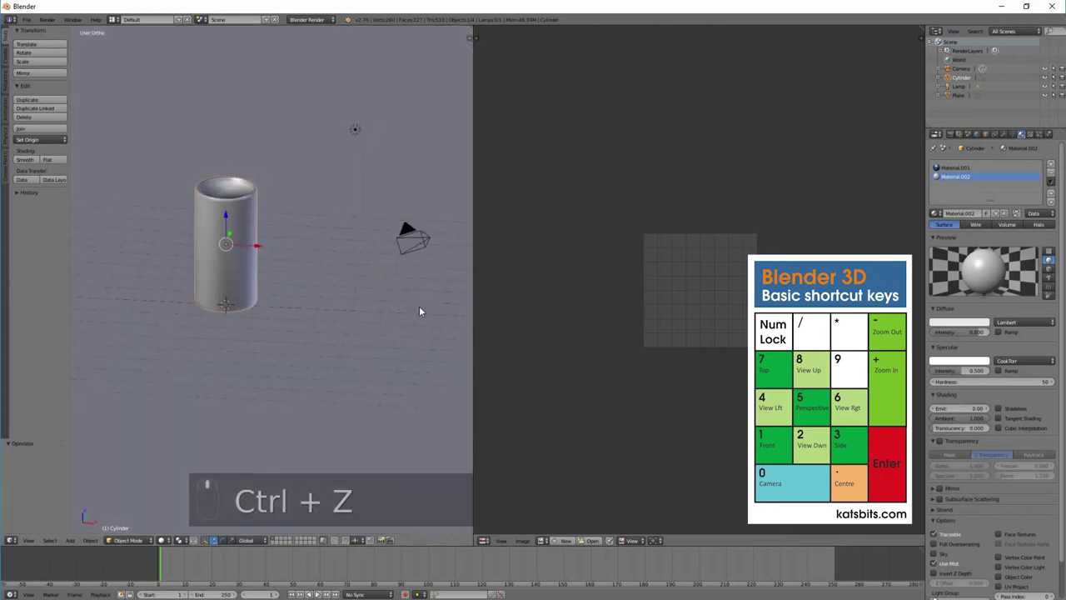
{"action": "middle_click_drag", "start_coordinate": [411, 311], "coordinate": [383, 256]}
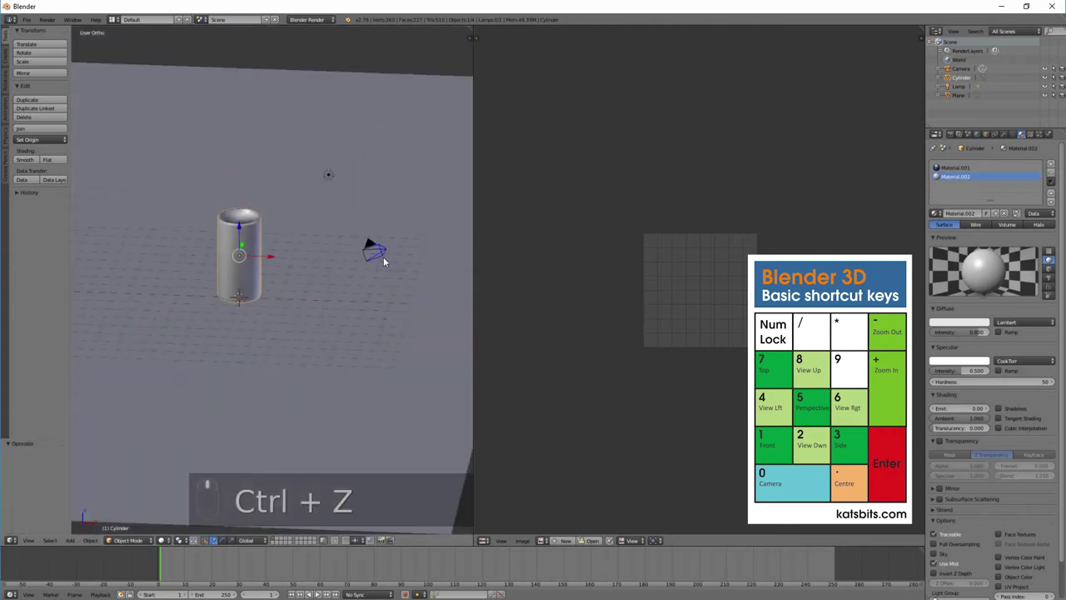
{"action": "right_click", "coordinate": [382, 254]}
{"action": "mouse_move", "coordinate": [388, 315]}
{"action": "middle_mouse_down"}
{"action": "mouse_move", "coordinate": [413, 320]}
{"action": "mouse_move", "coordinate": [378, 325]}
{"action": "middle_mouse_up"}
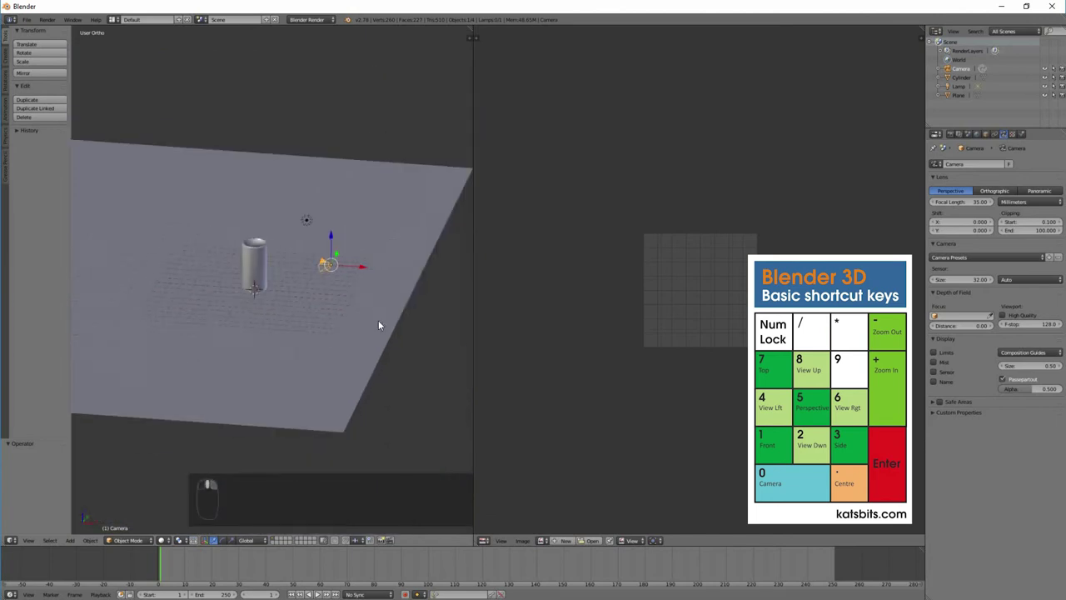
{"action": "key", "text": "KP_7"}
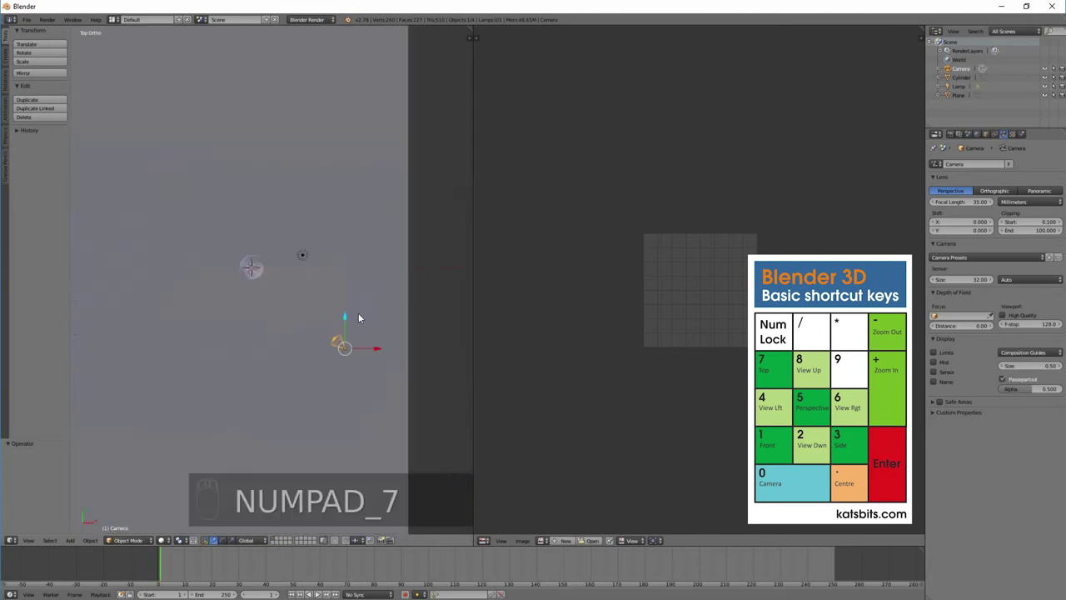
{"action": "key", "text": "g"}
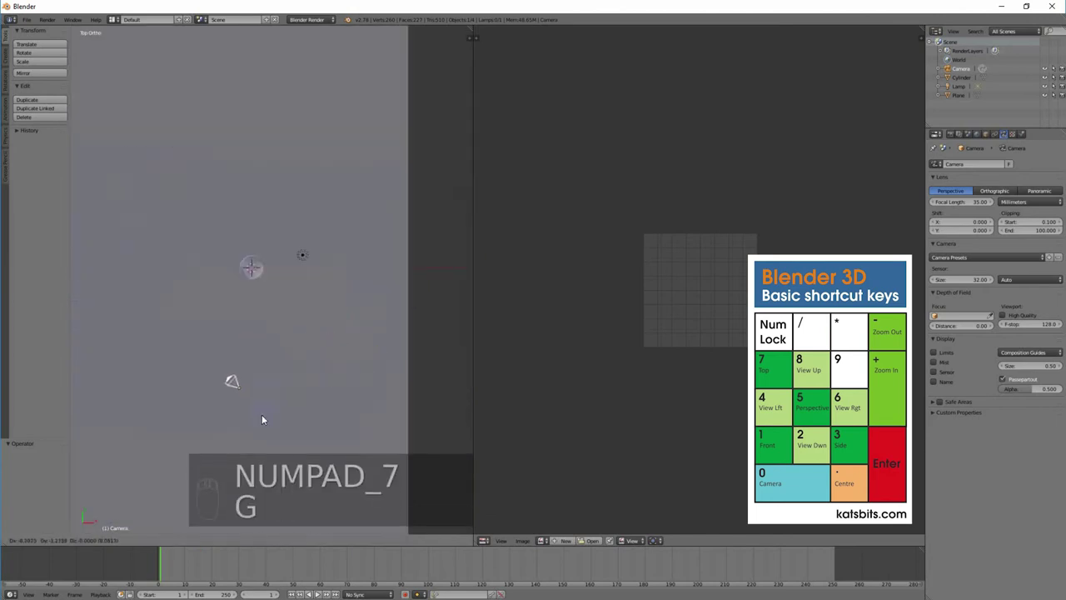
{"action": "left_click", "coordinate": [278, 421]}
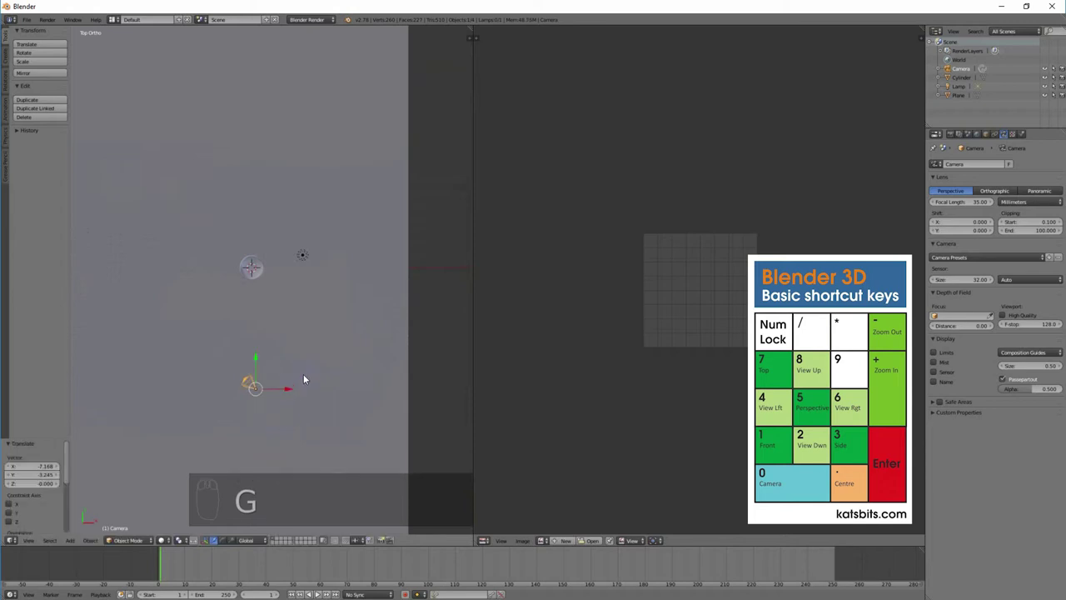
Rotate the camera about 43.5° in top view to face the can, and check the framing in camera view
{"action": "key", "text": "r"}
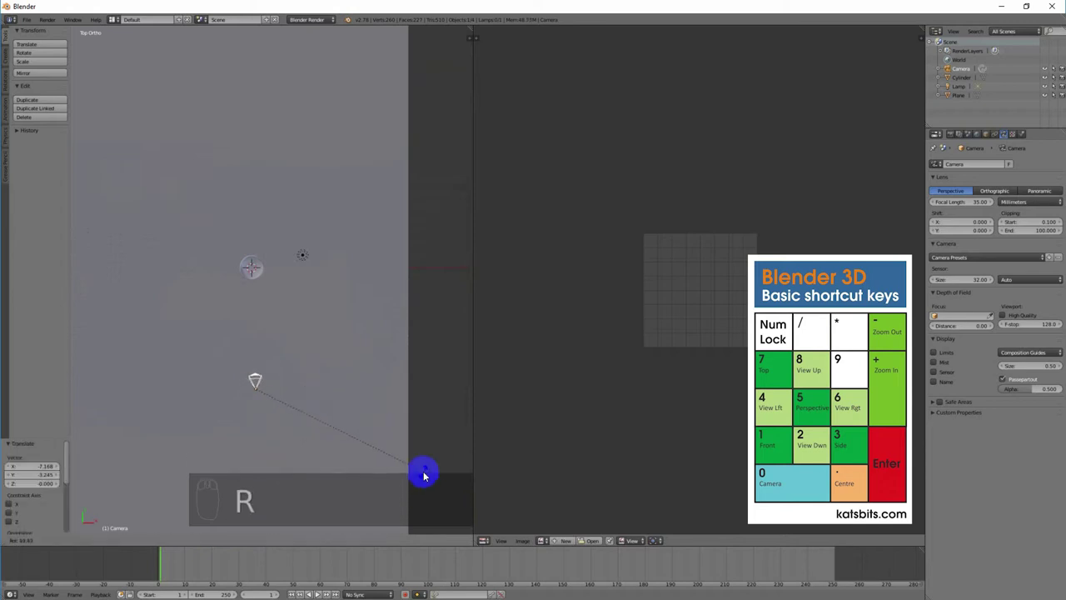
{"action": "left_click", "coordinate": [424, 475]}
{"action": "key", "text": "KP_0"}
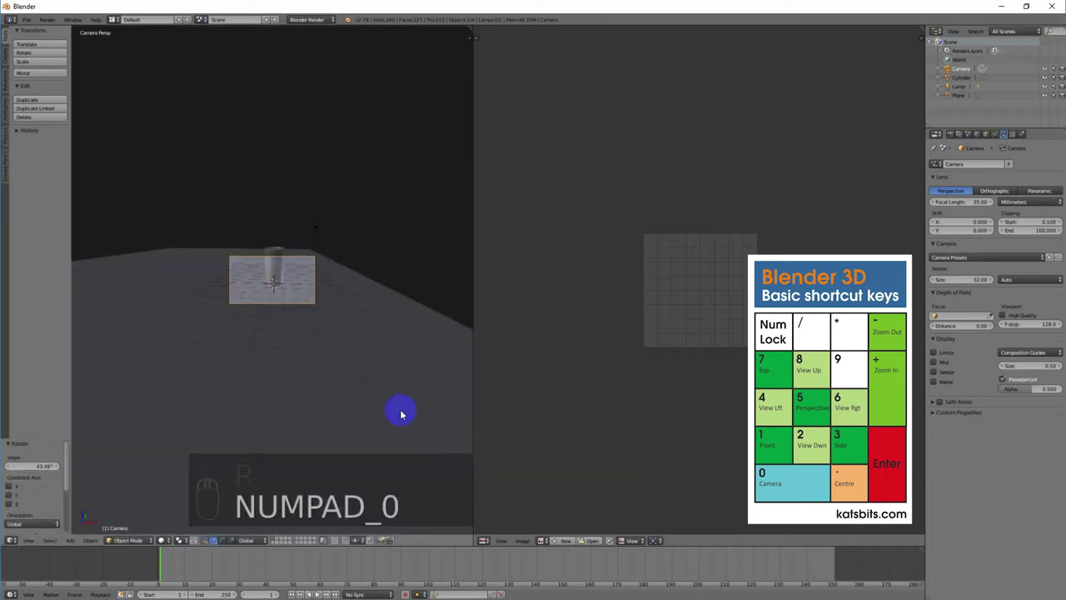
{"action": "scroll", "coordinate": [402, 390], "scroll_direction": "up", "scroll_amount": 5}
{"action": "scroll", "coordinate": [402, 381], "scroll_direction": "down", "scroll_amount": 2}
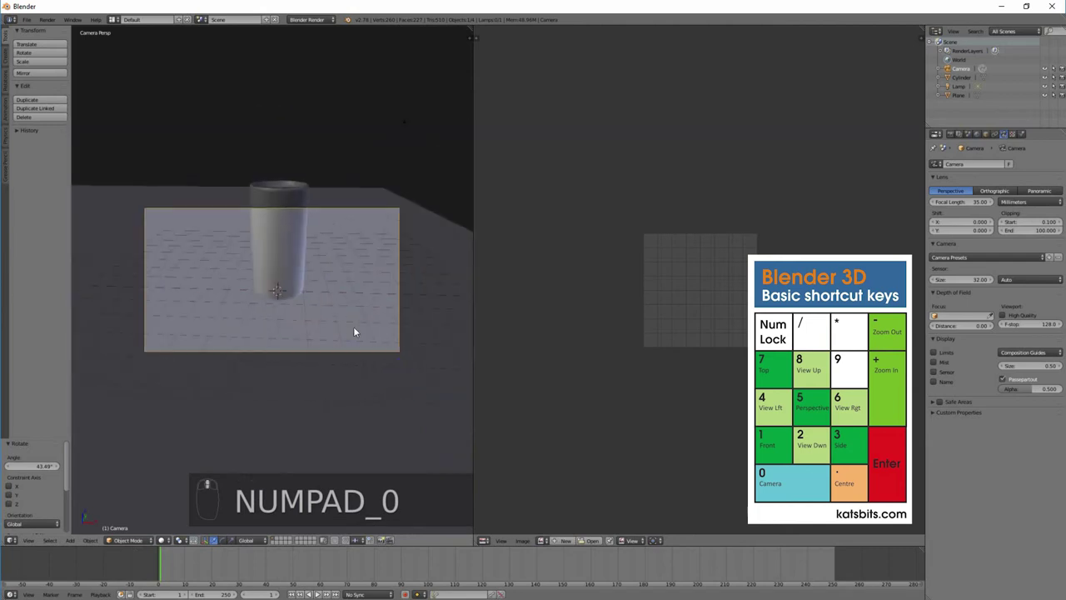
Select the can and try moving it about 4.2 units along Y towards the camera
{"action": "right_click", "coordinate": [289, 268]}
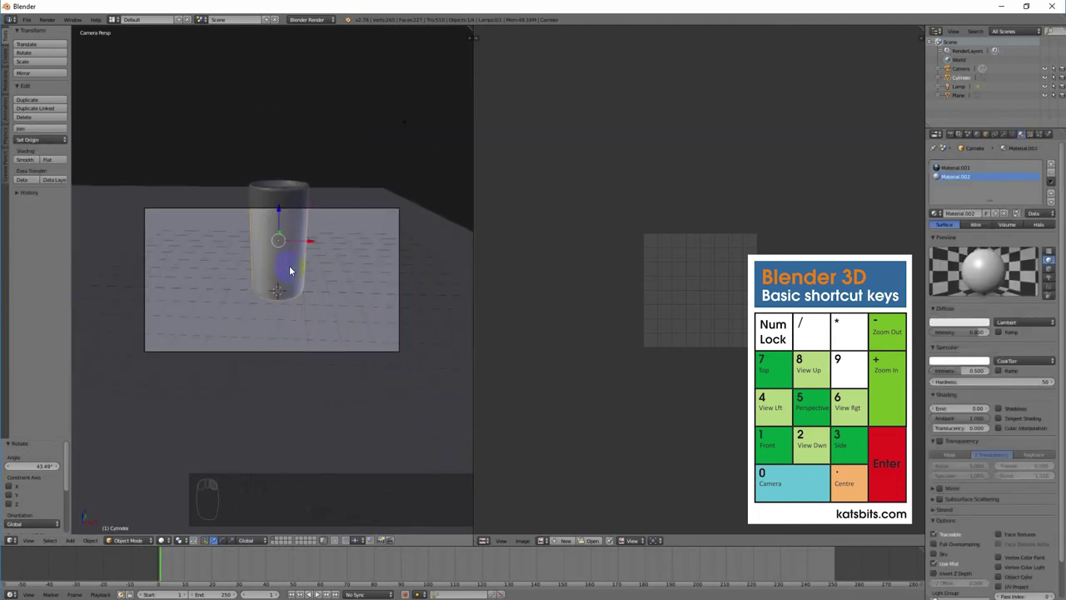
{"action": "left_click_drag", "start_coordinate": [281, 238], "coordinate": [278, 291]}
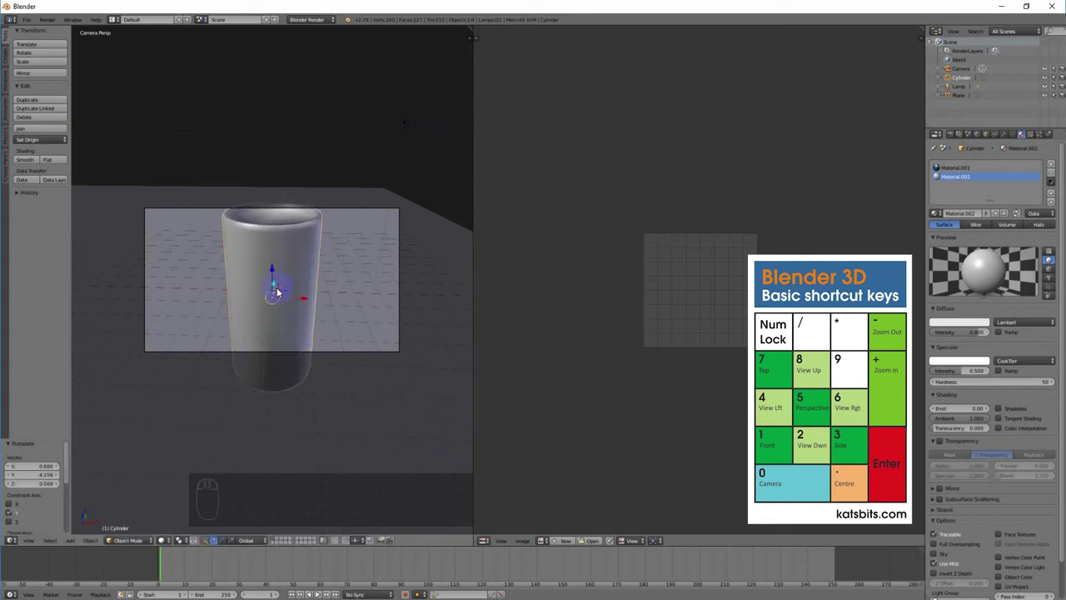
{"action": "scroll", "coordinate": [324, 381], "scroll_direction": "down", "scroll_amount": 3}
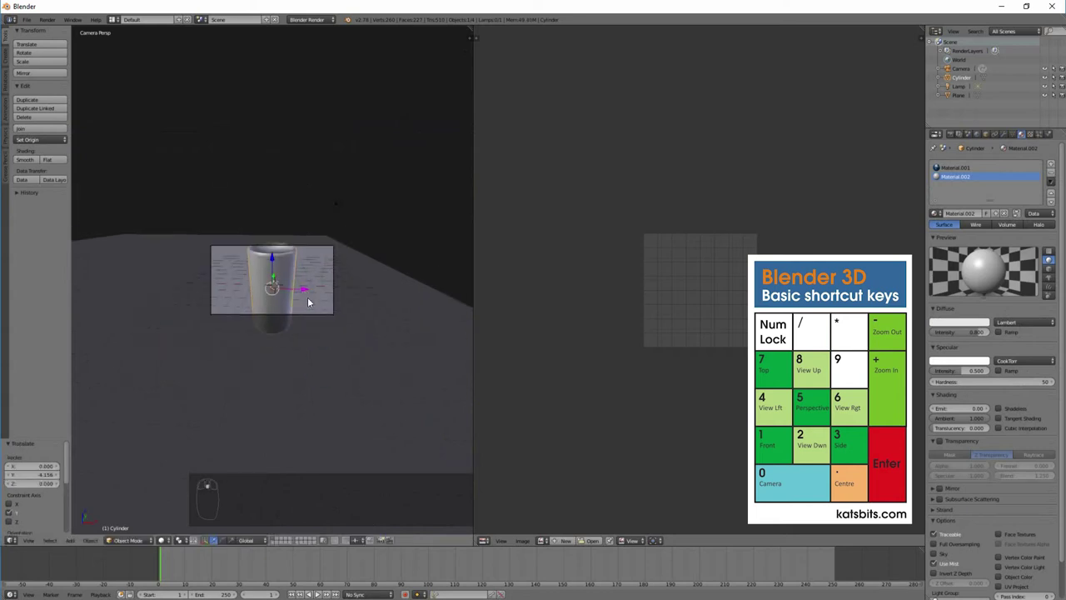
{"action": "scroll", "coordinate": [348, 377], "scroll_direction": "down", "scroll_amount": 2}
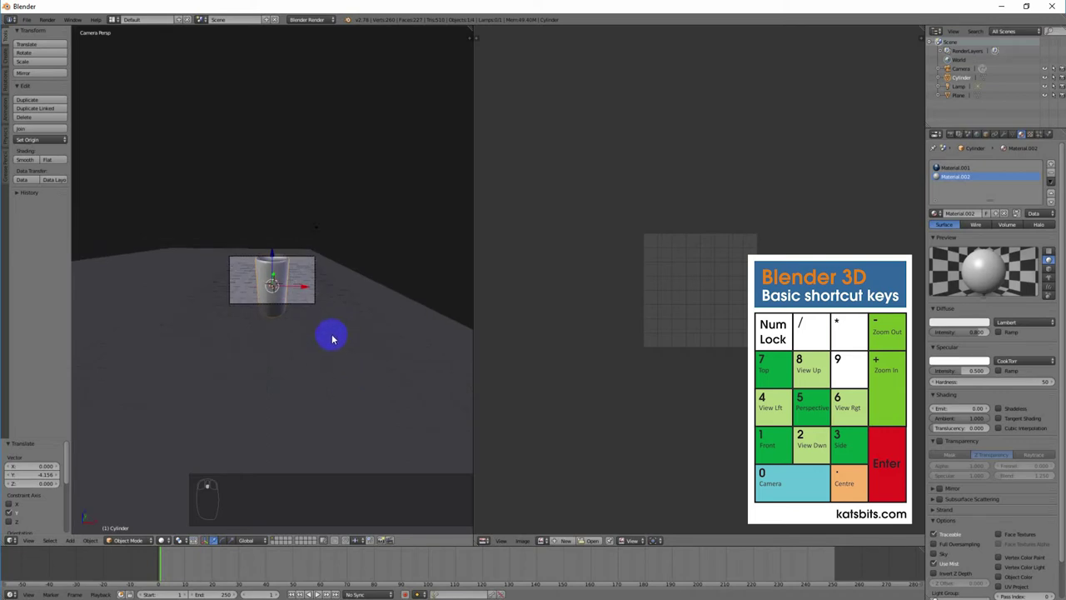
Move the can back along the Y axis away from the camera and check the framing in camera view
{"action": "key", "text": "KP_1"}
{"action": "middle_click_drag", "start_coordinate": [333, 333], "coordinate": [285, 278]}
{"action": "key", "text": "g"}
{"action": "key", "text": "y"}
{"action": "left_click", "coordinate": [312, 272]}
{"action": "key", "text": "KP_0"}
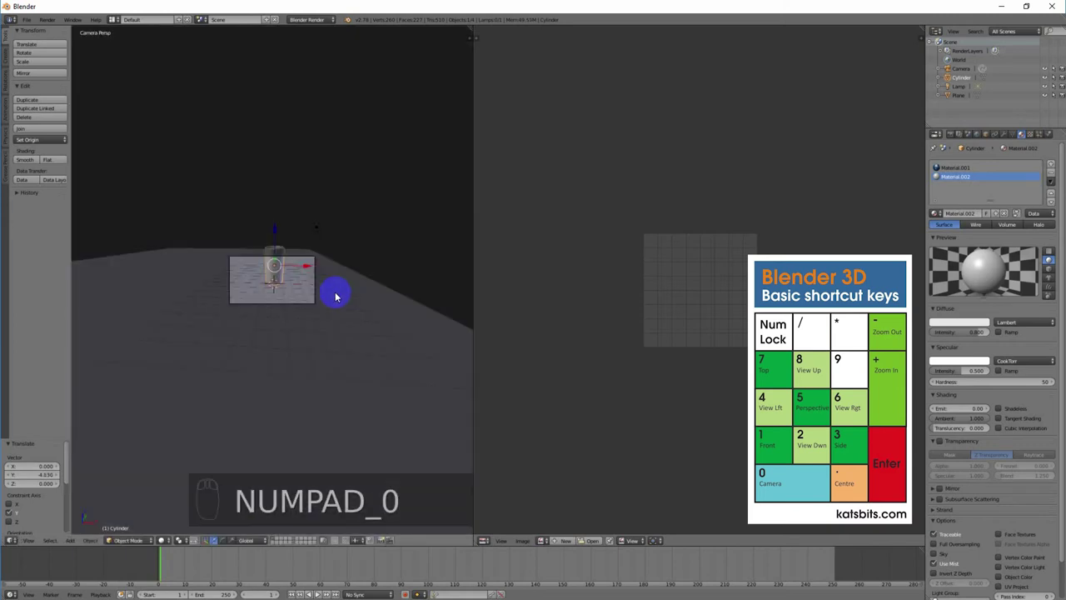
{"action": "key", "text": "KP_0"}
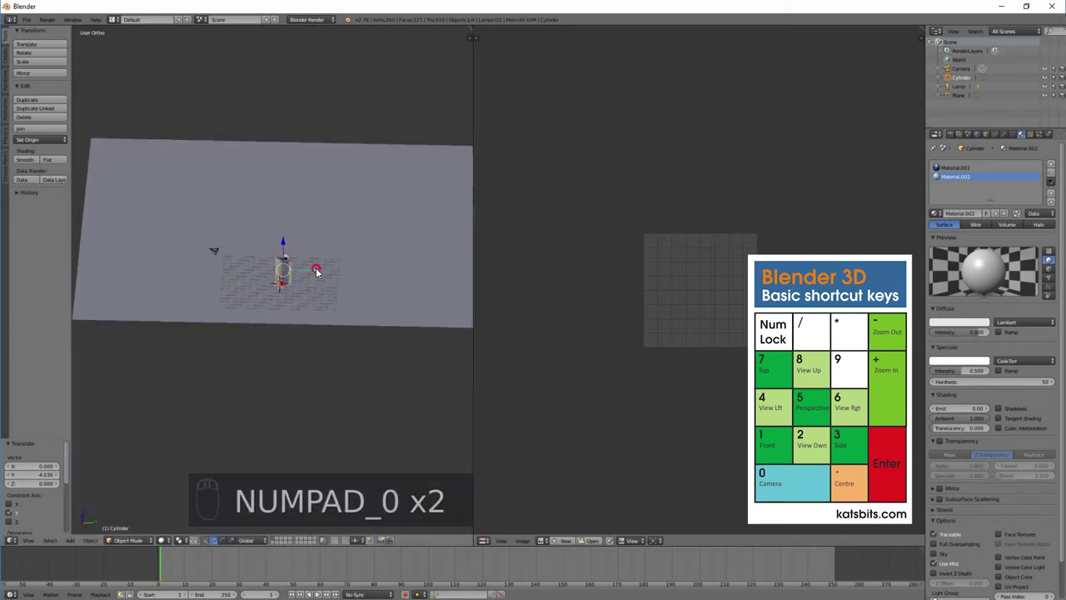
Select the camera and raise it about 1.4 units in Z in camera view so the whole can fits the frame
{"action": "right_click", "coordinate": [214, 249]}
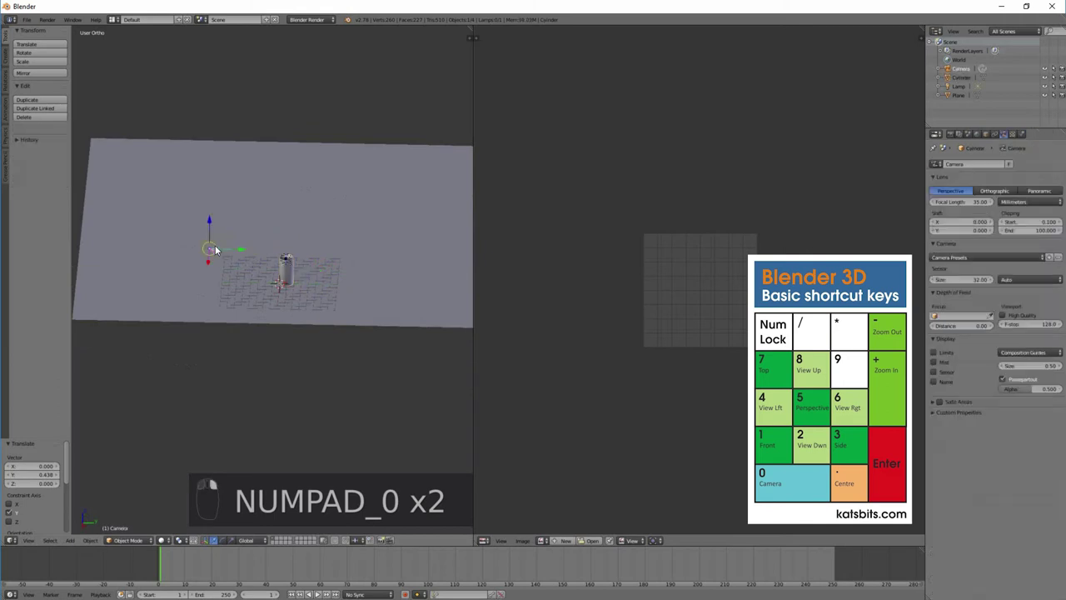
{"action": "key", "text": "KP_0"}
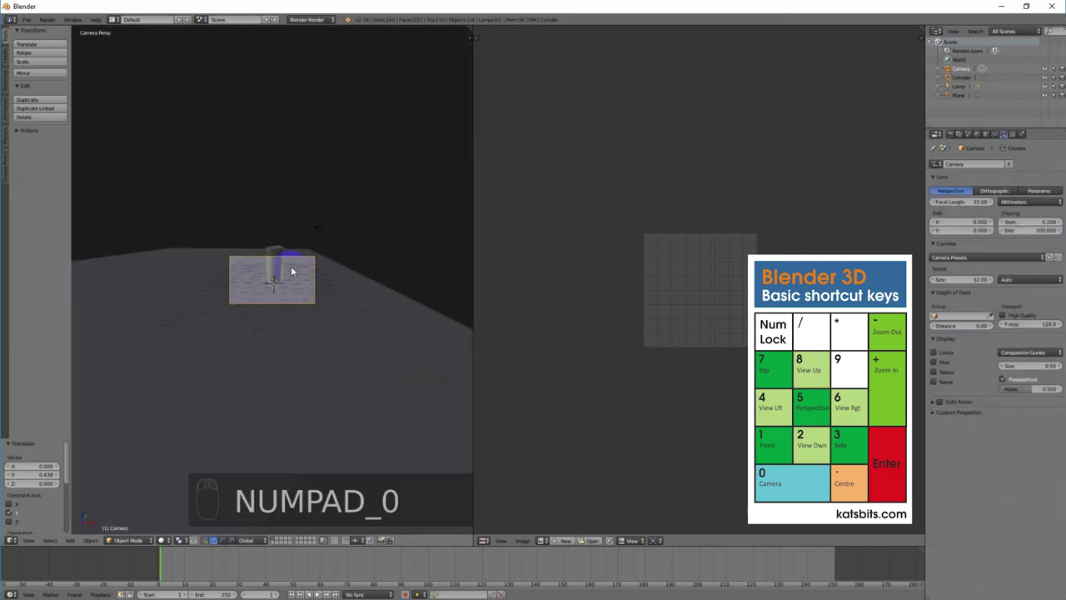
{"action": "key", "text": "g"}
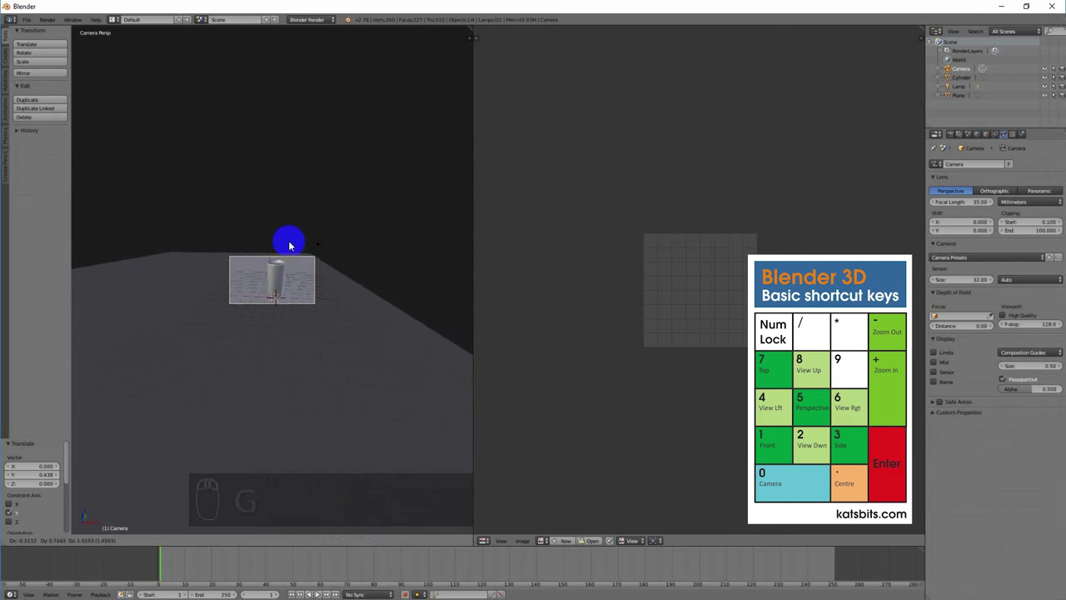
{"action": "left_click", "coordinate": [289, 246]}
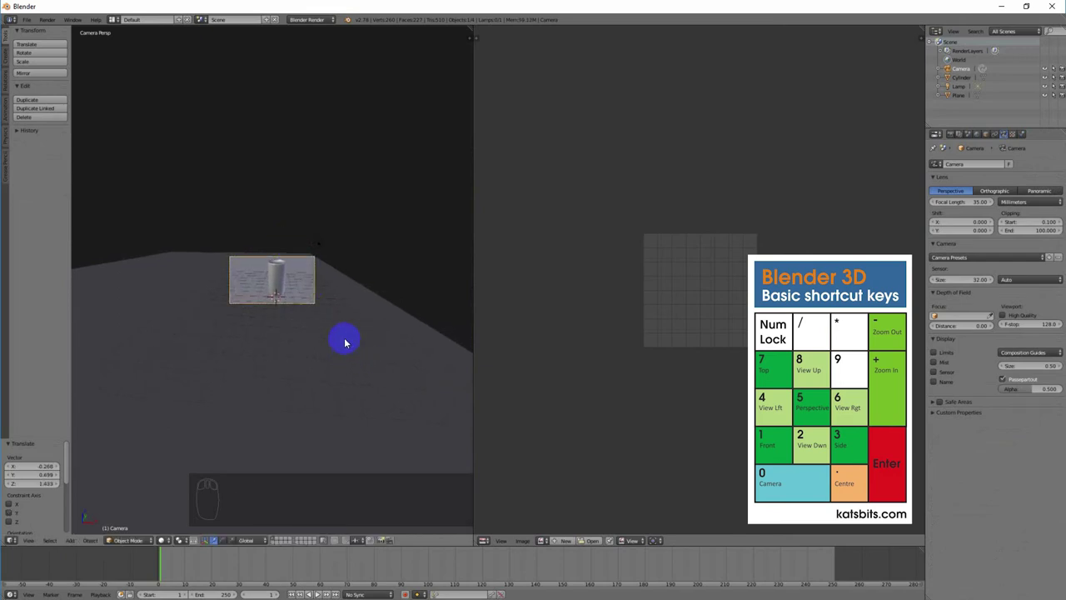
Duplicate the can about 2.3 units along Y in side view and rotate the copy about 90° to lay it on its side
{"action": "key", "text": "KP_0"}
{"action": "right_click", "coordinate": [313, 270]}
{"action": "middle_click_drag", "start_coordinate": [392, 371], "coordinate": [371, 356]}
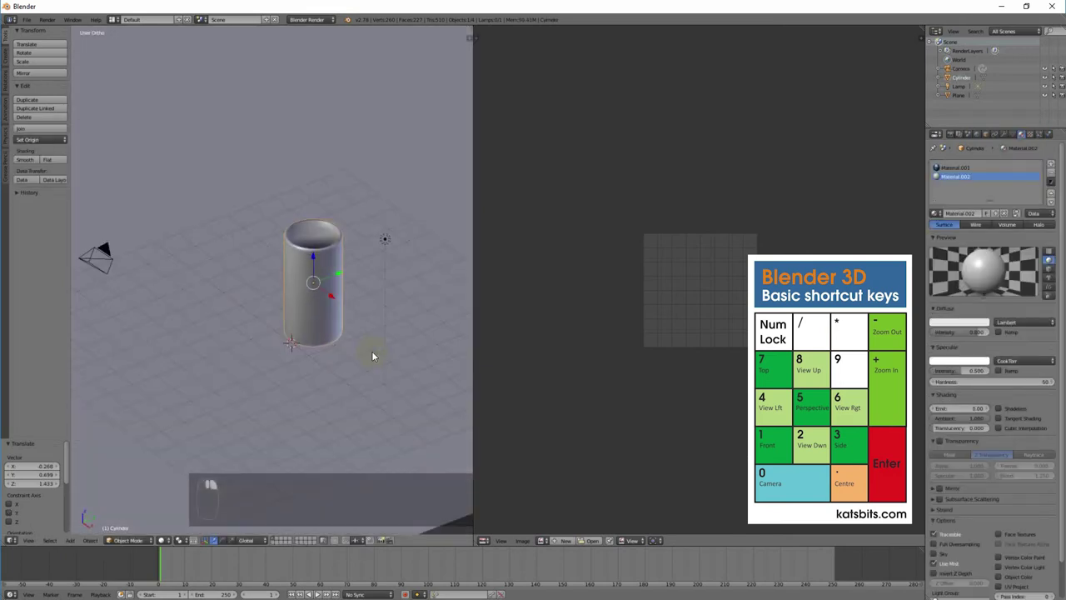
{"action": "key", "text": "KP_3"}
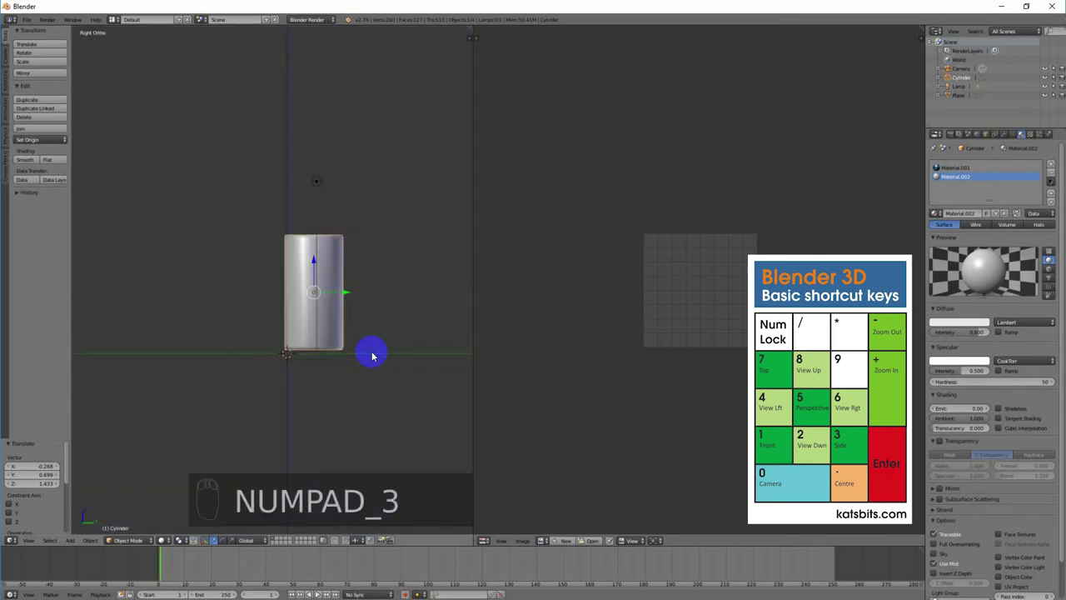
{"action": "key", "text": "shift+d"}
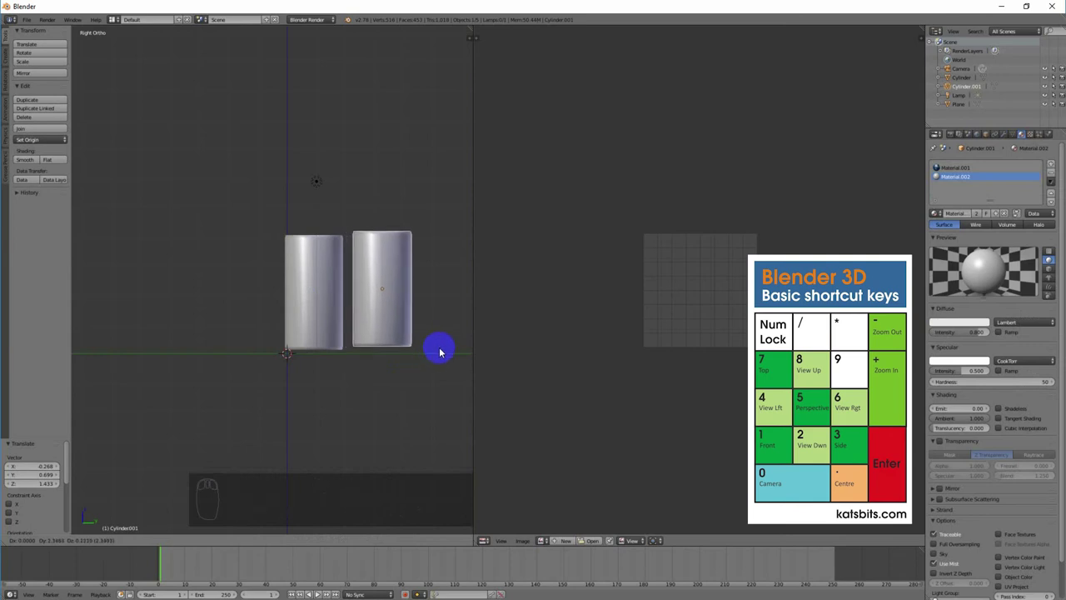
{"action": "left_click", "coordinate": [438, 353]}
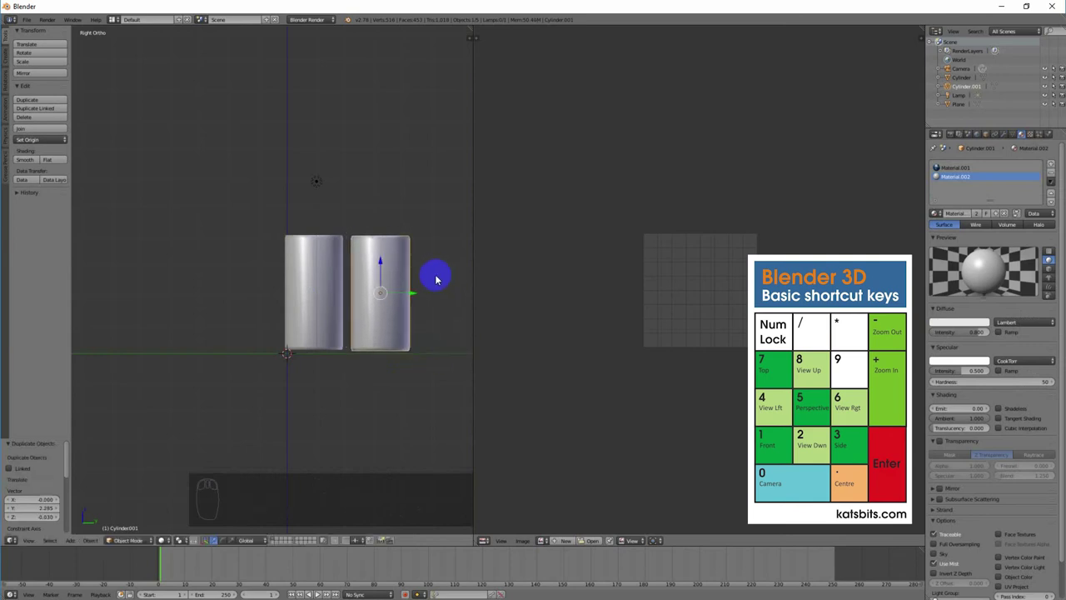
{"action": "key", "text": "r"}
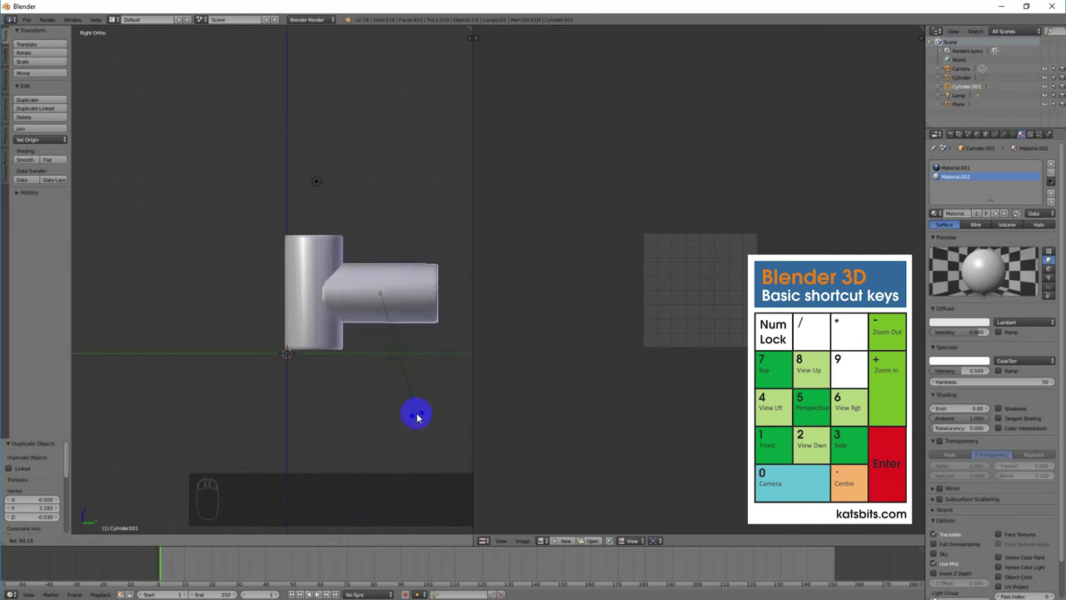
{"action": "left_click", "coordinate": [417, 416]}
Move the lying can down beside the standing one, about -2.4 in X and -1.1 in Z, and pull it forward about 2 units in Y
{"action": "middle_click_drag", "start_coordinate": [355, 340], "coordinate": [449, 374]}
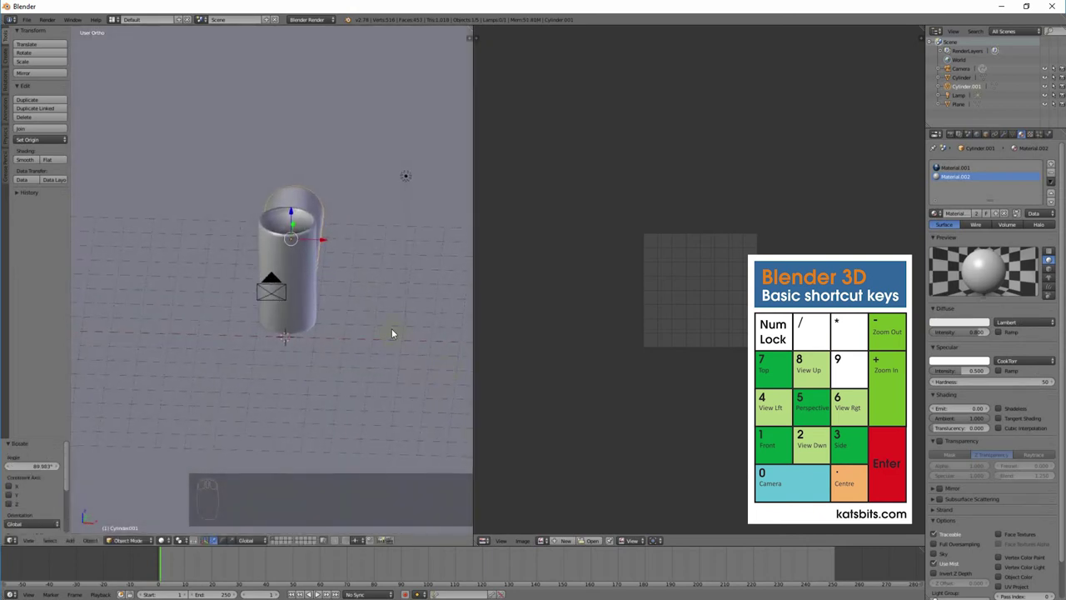
{"action": "key", "text": "g"}
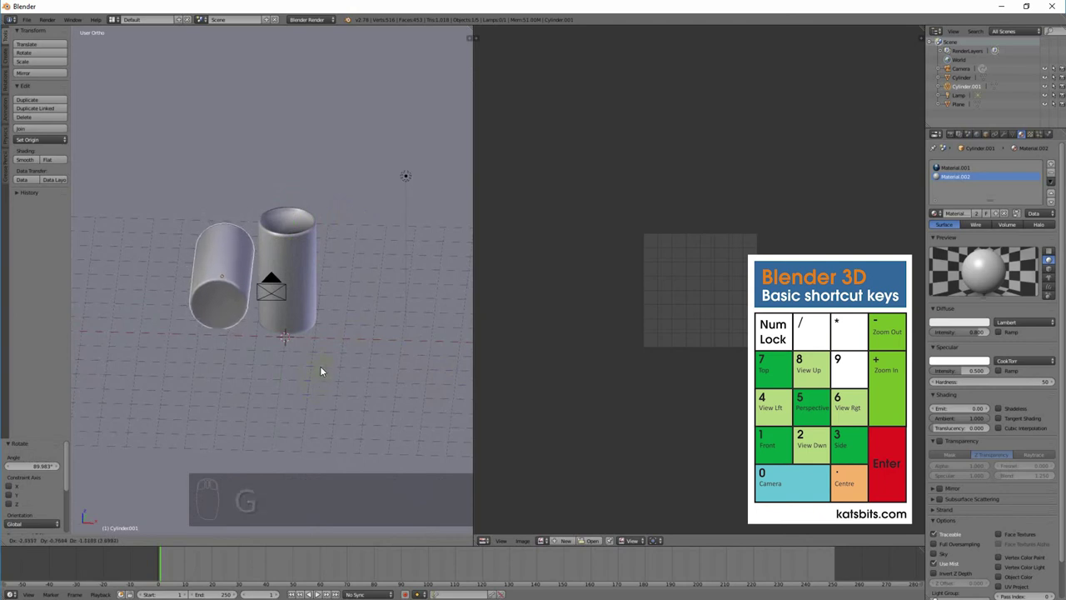
{"action": "left_click", "coordinate": [319, 369]}
{"action": "mouse_move", "coordinate": [319, 369]}
{"action": "middle_mouse_down"}
{"action": "mouse_move", "coordinate": [311, 333]}
{"action": "mouse_move", "coordinate": [276, 335]}
{"action": "mouse_move", "coordinate": [316, 339]}
{"action": "mouse_move", "coordinate": [321, 355]}
{"action": "middle_mouse_up"}
{"action": "key", "text": "KP_7"}
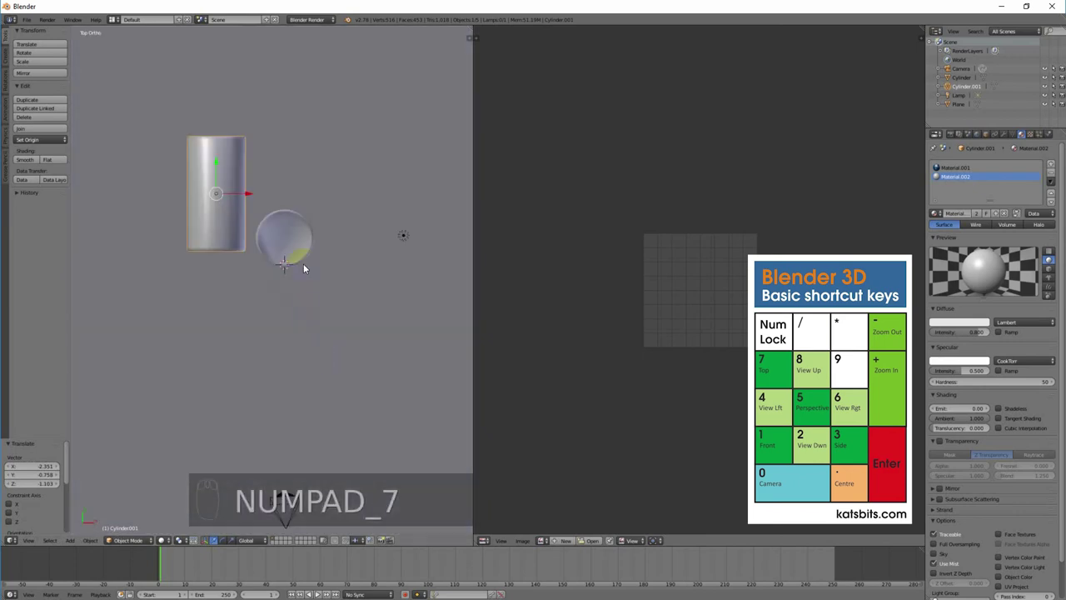
{"action": "key", "text": "g"}
{"action": "left_click", "coordinate": [300, 321]}
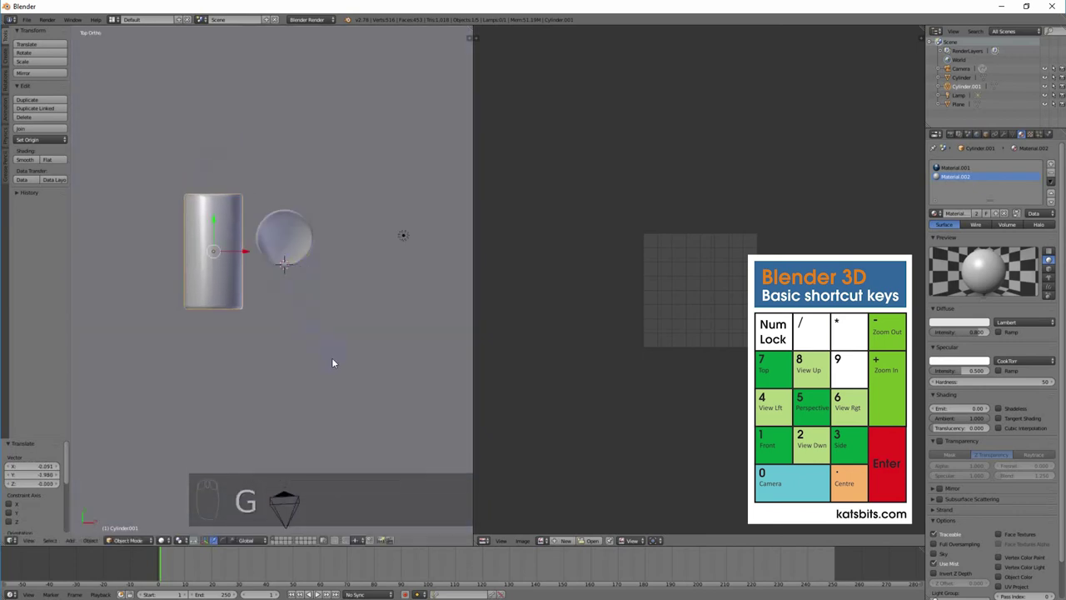
Rotate the lying can about -19.4° in top view and check both cans in camera view
{"action": "key", "text": "r"}
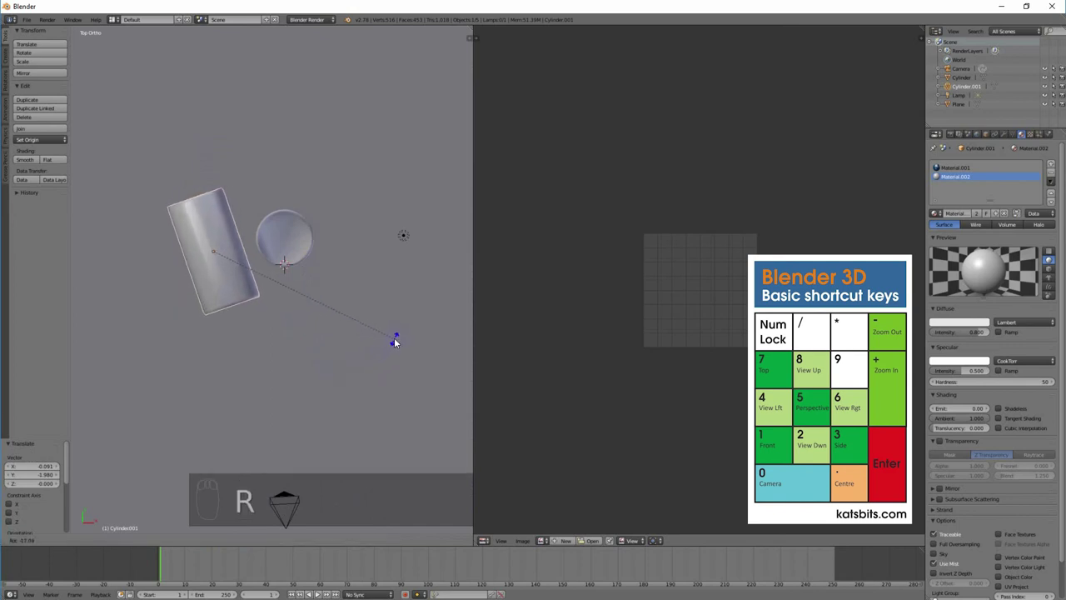
{"action": "left_click", "coordinate": [386, 360]}
{"action": "key", "text": "KP_0"}
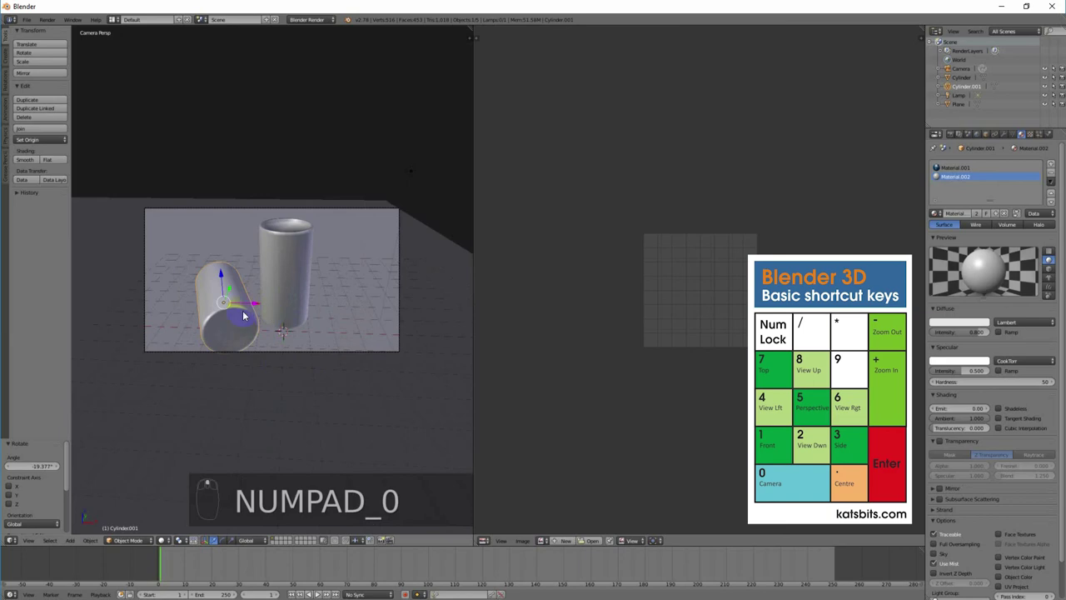
Select the camera and move it in top view about 0.7 units back from the cans
{"action": "key", "text": "KP_0"}
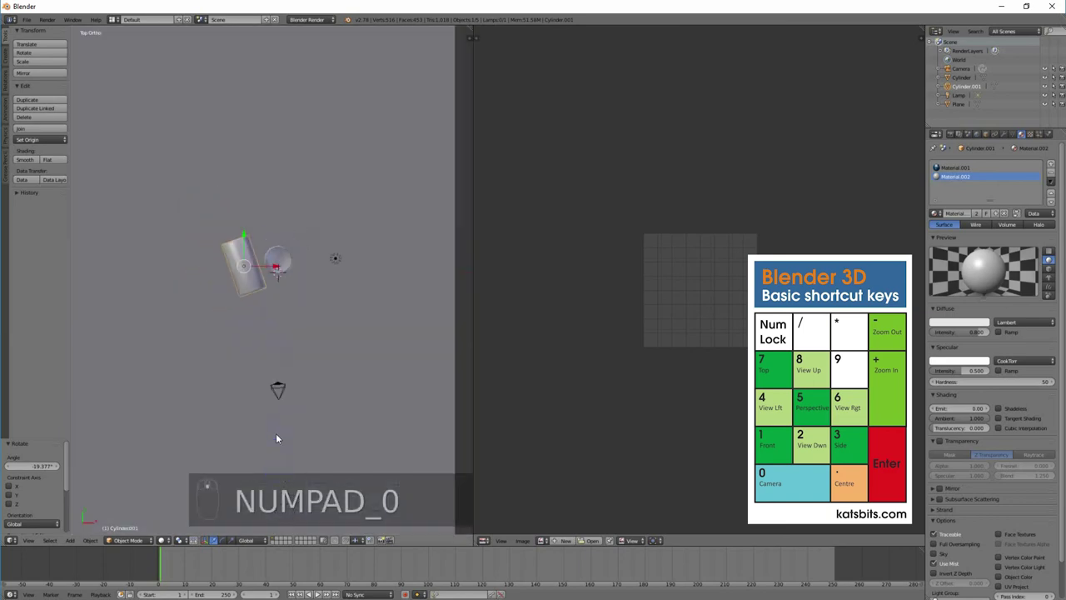
{"action": "right_click", "coordinate": [281, 391]}
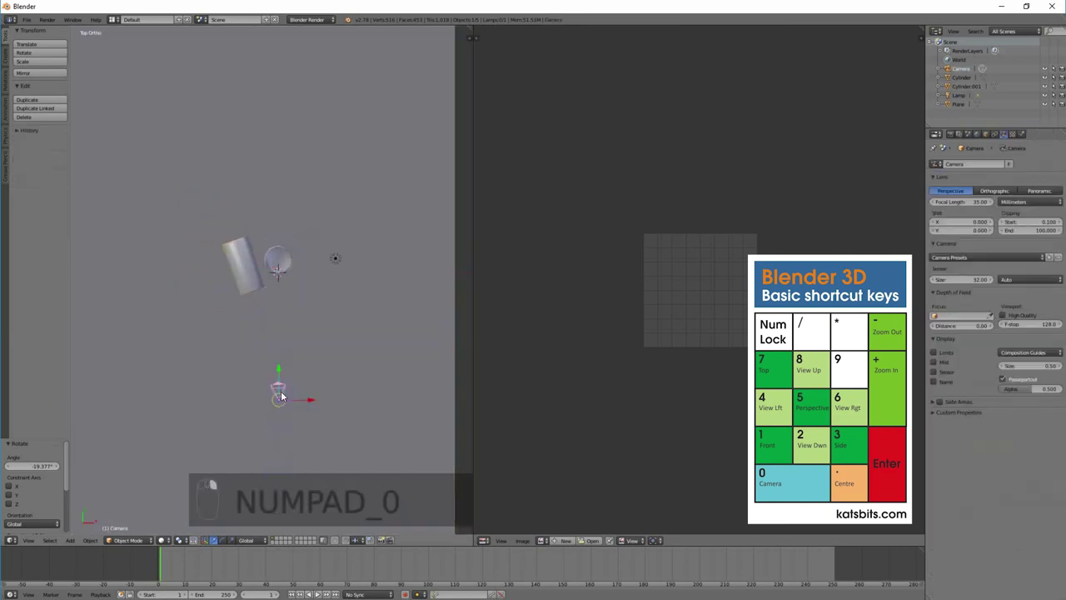
{"action": "key", "text": "g"}
{"action": "left_click", "coordinate": [282, 400]}
{"action": "scroll", "coordinate": [363, 372], "scroll_direction": "up", "scroll_amount": 2}
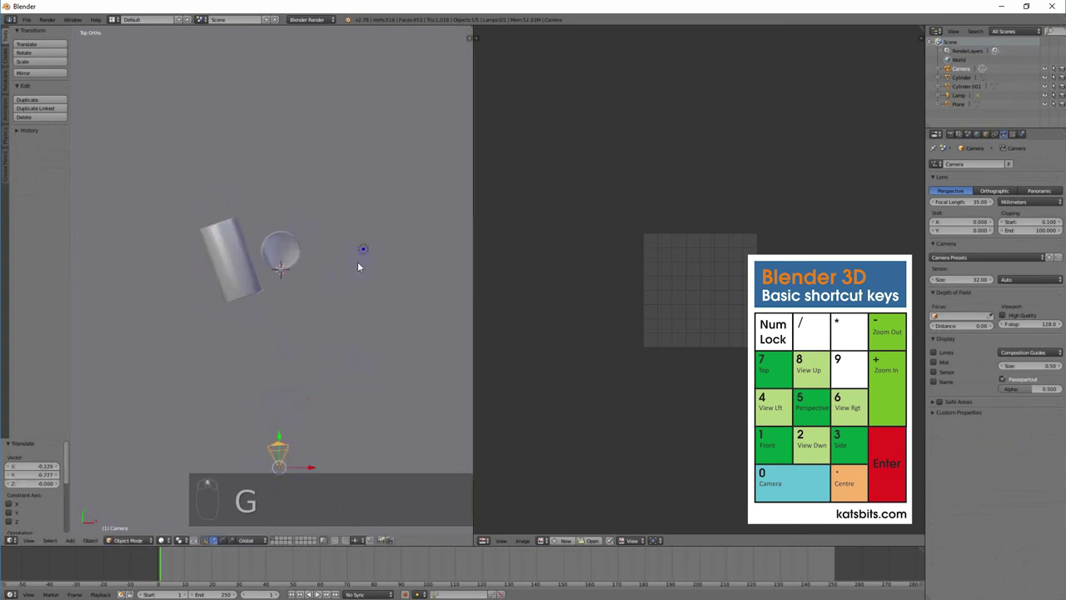
Duplicate the lamp three times in top view, placing the copies in front of, behind and on the opposite side of the cans
{"action": "right_click", "coordinate": [365, 251]}
{"action": "key", "text": "shift+d"}
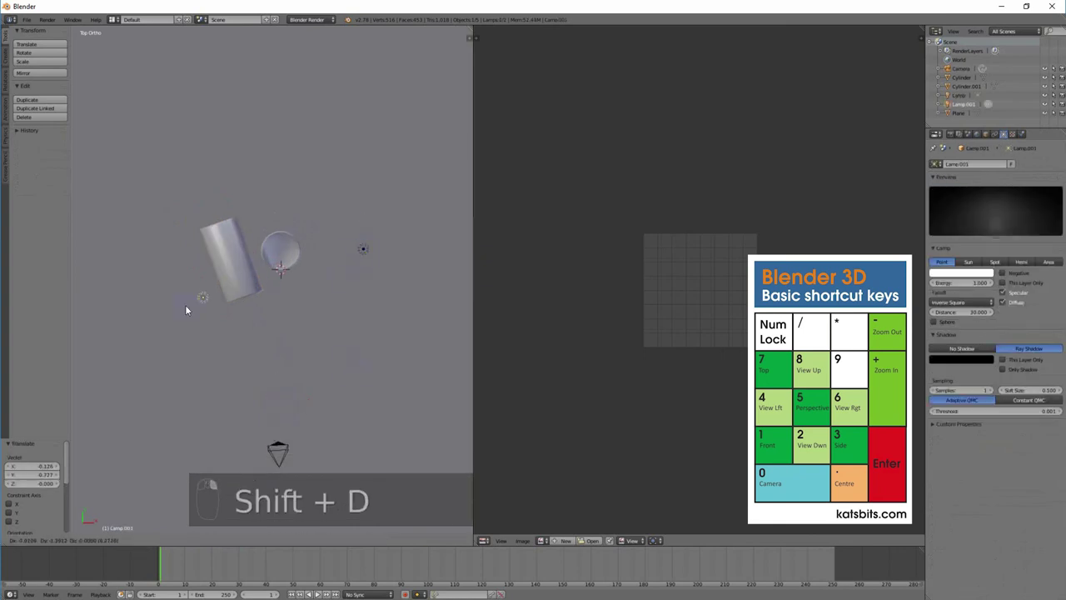
{"action": "left_click", "coordinate": [146, 328]}
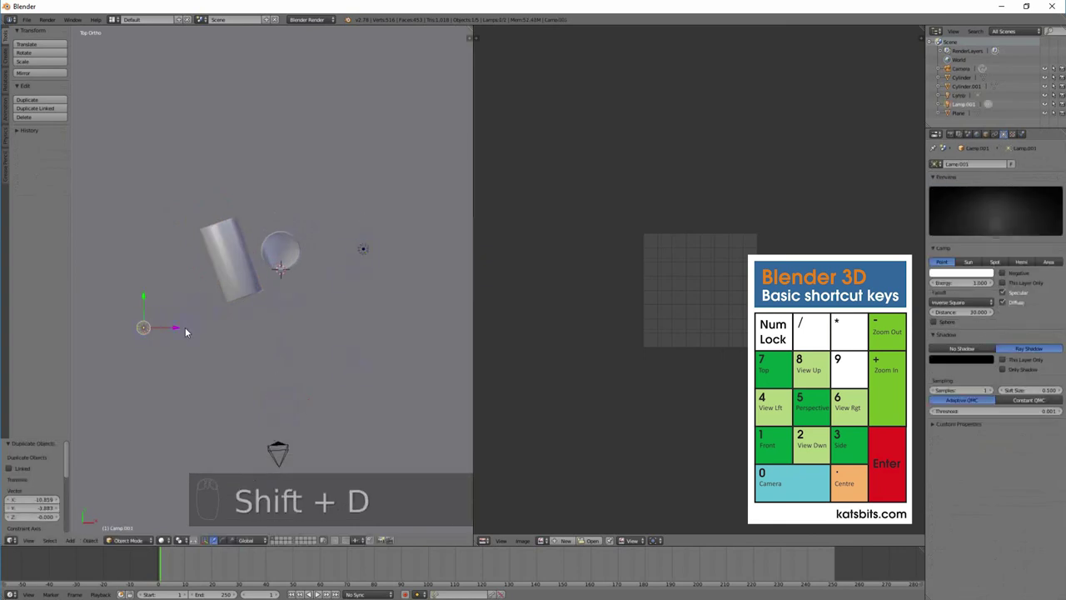
{"action": "key", "text": "shift+d"}
{"action": "left_click", "coordinate": [247, 141]}
{"action": "key", "text": "shift+d"}
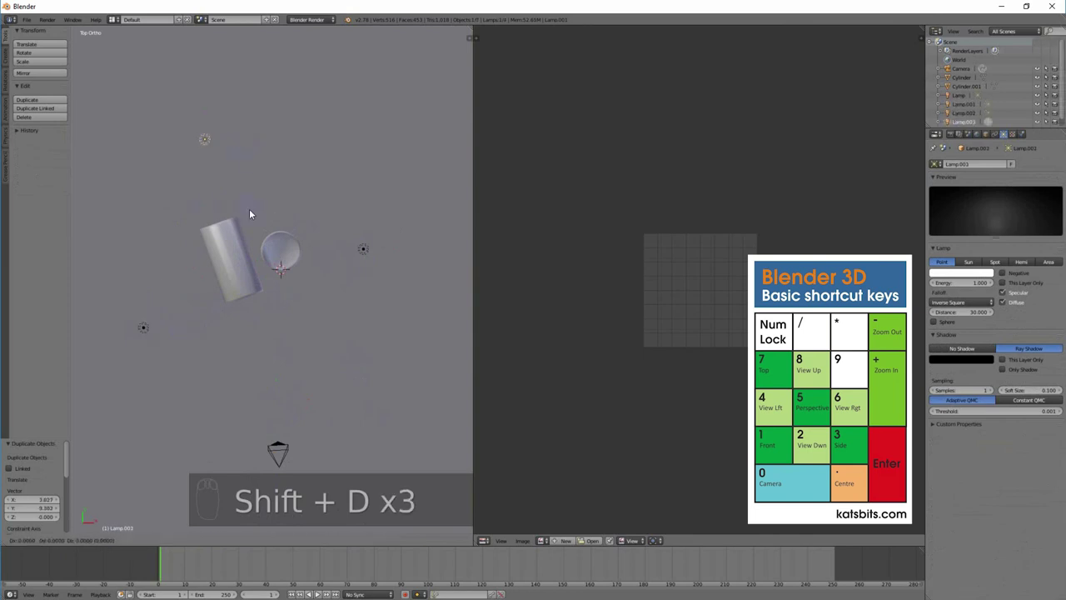
{"action": "left_click", "coordinate": [370, 458]}
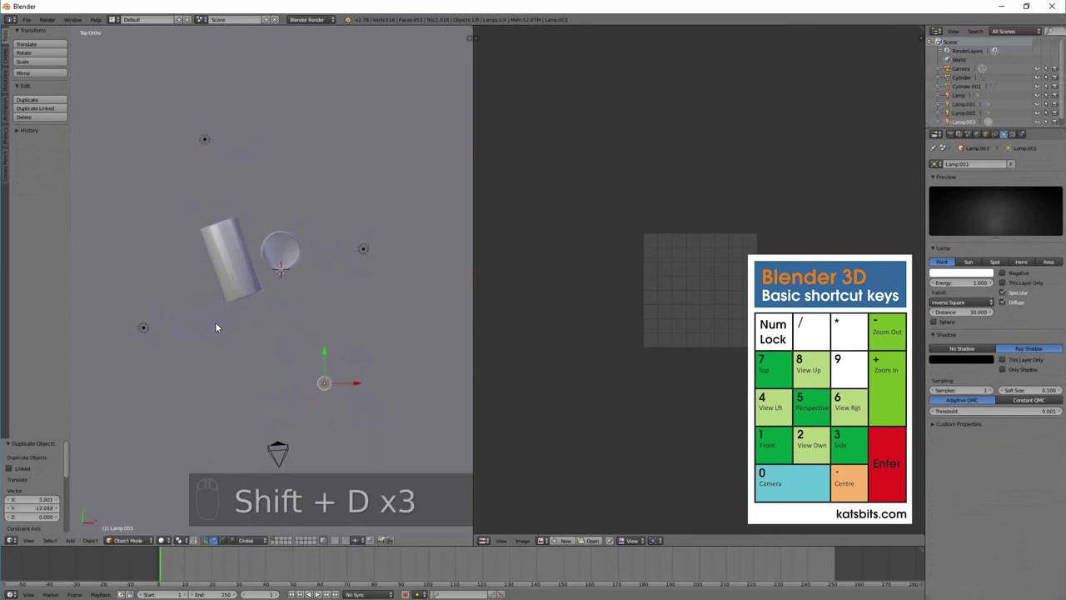
Look through the camera and set the viewport shading to Material to preview the textured cans and lighting
{"action": "key", "text": "KP_0"}
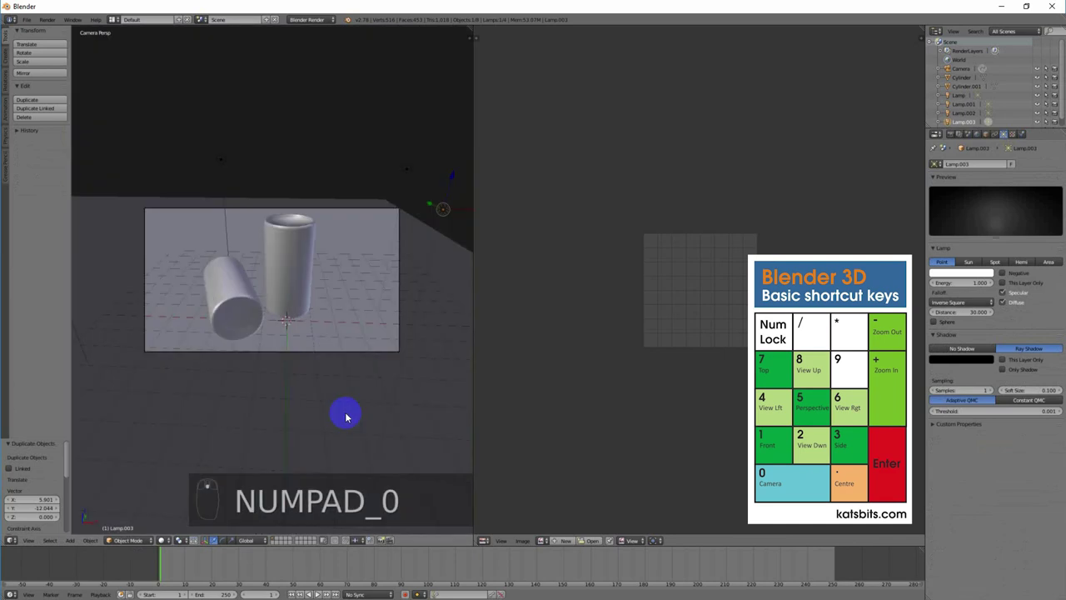
{"action": "left_click", "coordinate": [164, 540]}
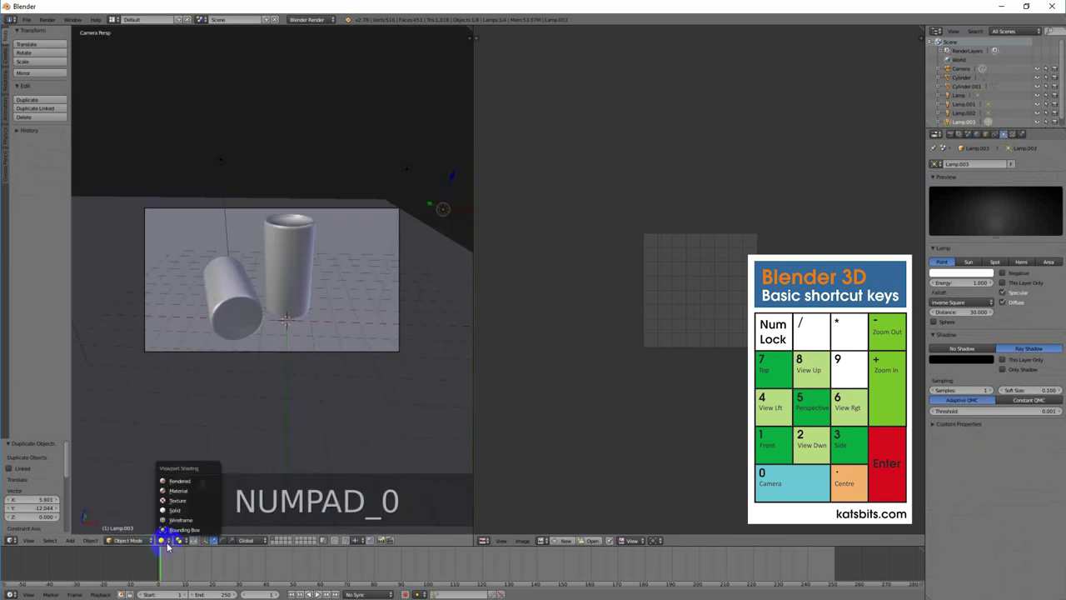
{"action": "left_click", "coordinate": [194, 495]}
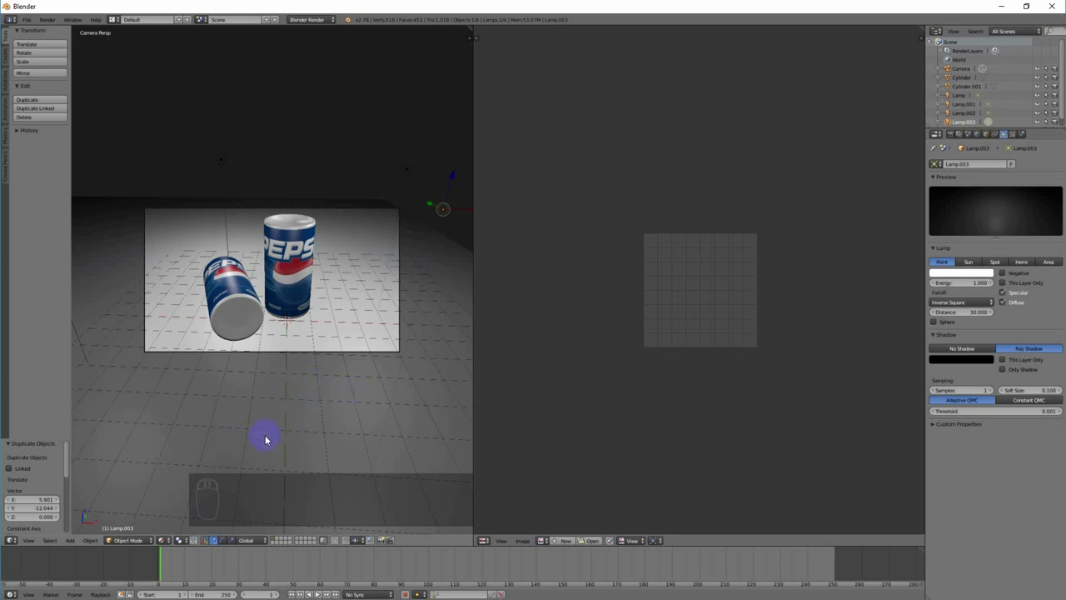
{"action": "left_click", "coordinate": [163, 541]}
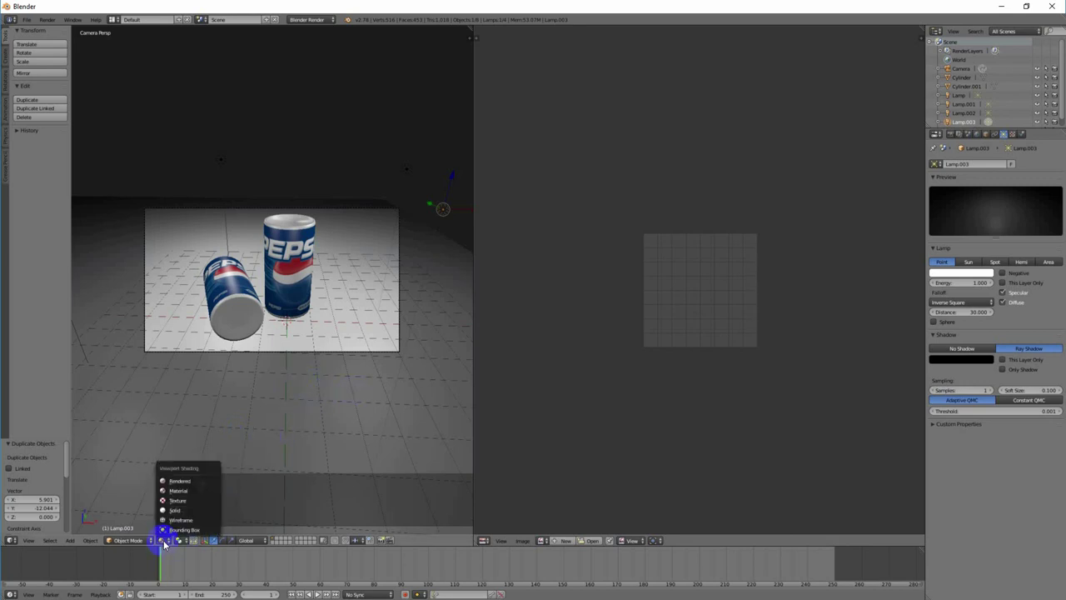
{"action": "left_click", "coordinate": [164, 541]}
{"action": "left_click", "coordinate": [312, 281]}
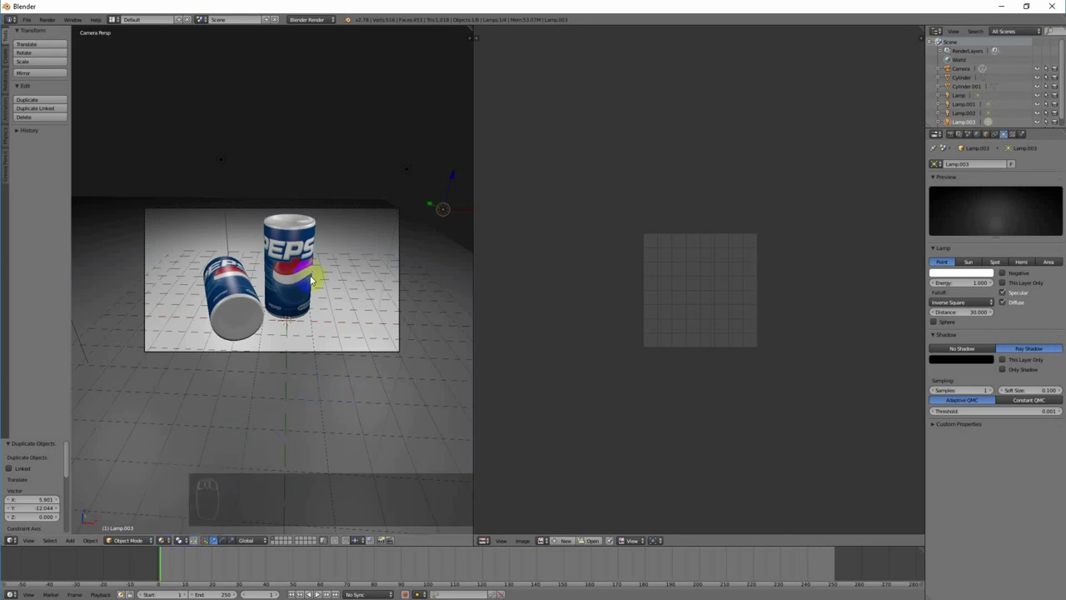
Render the scene from the camera and view the whole rendered image
{"action": "key", "text": "F12"}
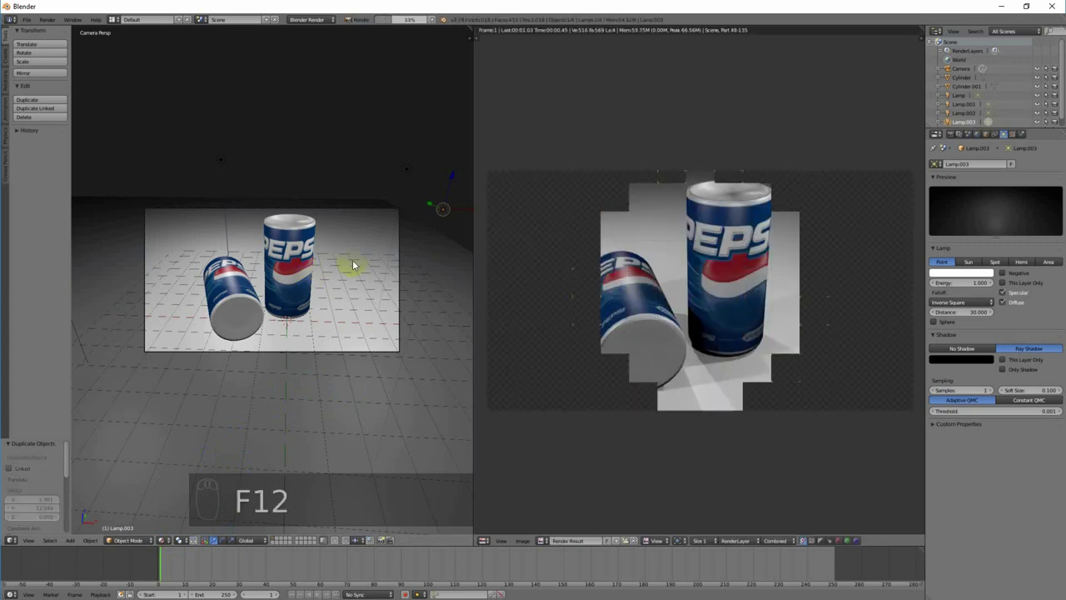
{"action": "scroll", "coordinate": [763, 354], "scroll_direction": "down", "scroll_amount": 2}
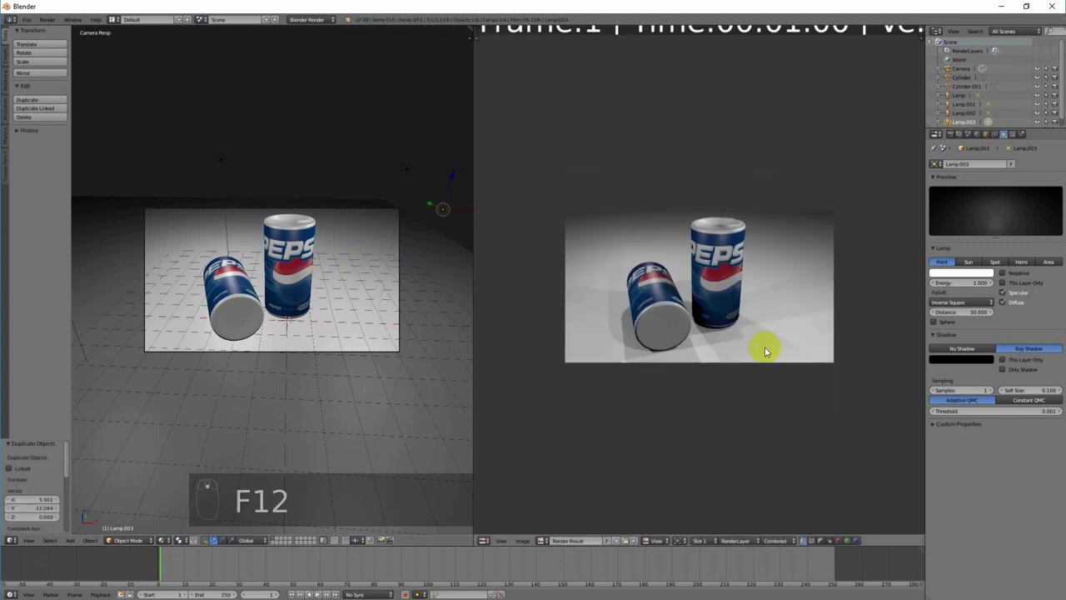